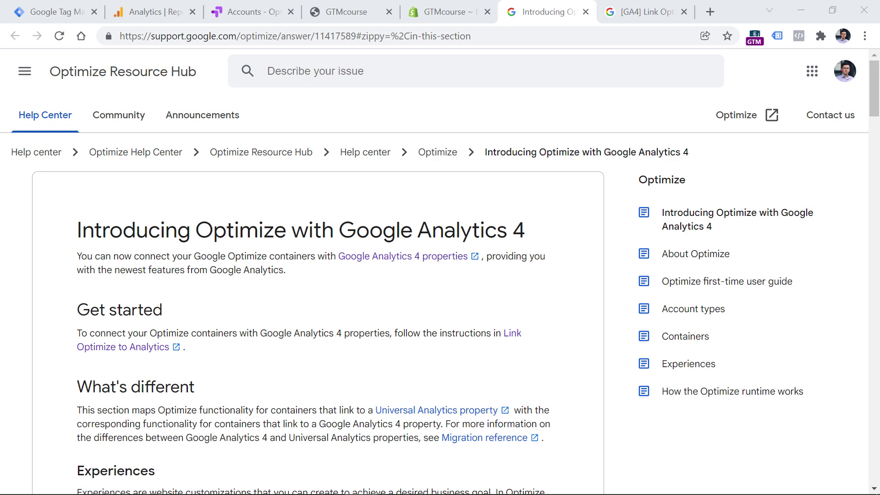
Review the Universal Analytics and Google Analytics 4 comparison in the help article, and switch to the Google Optimize accounts page.
scroll(309, 225, "down", 10)
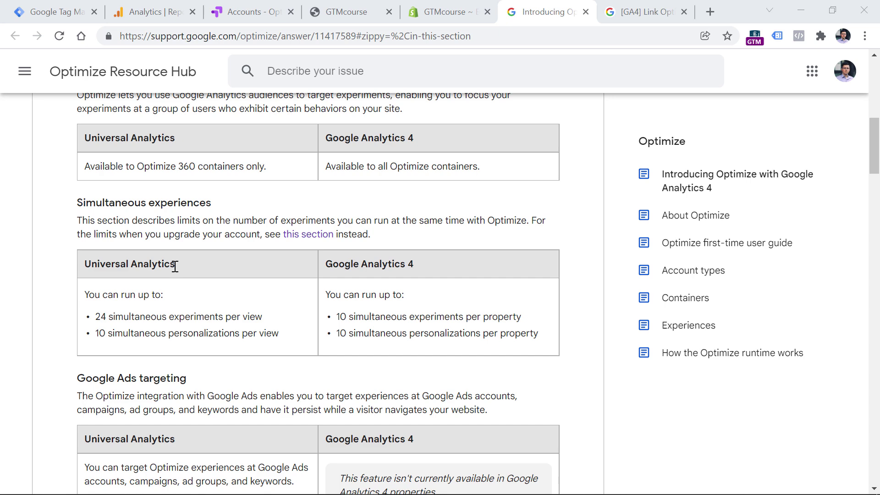
key("ctrl+3")
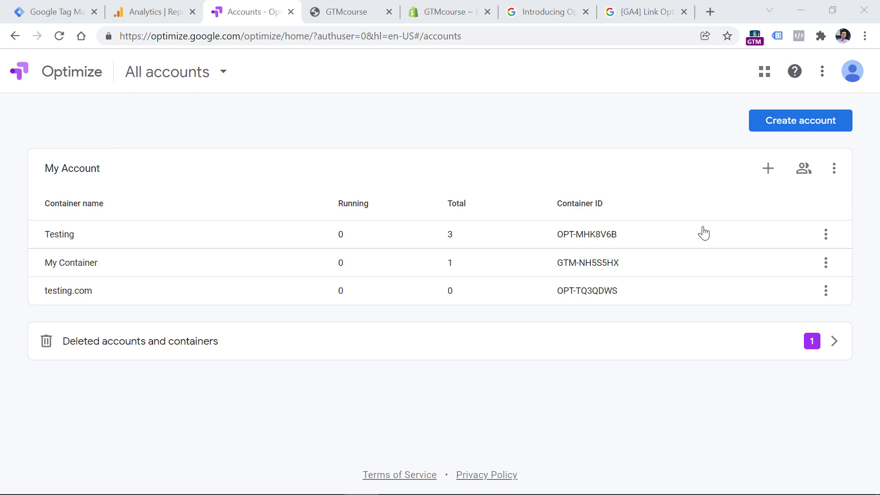
left_click(801, 129)
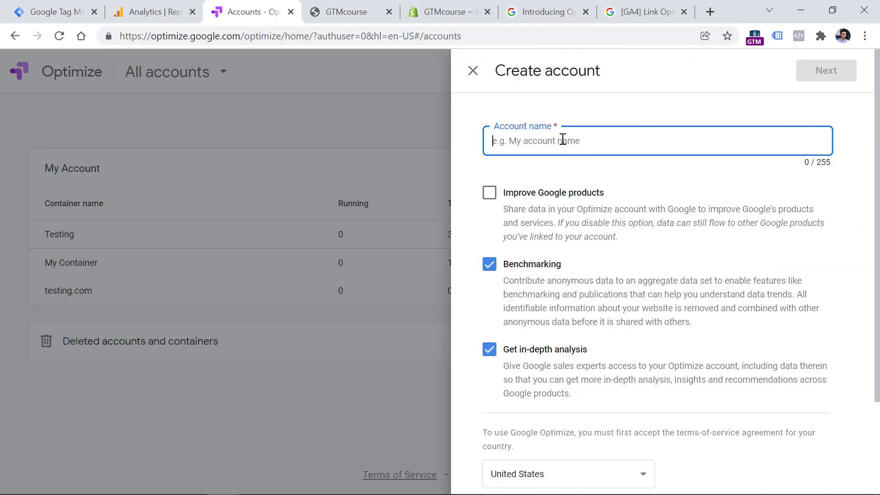
scroll(599, 140, "down", 3)
scroll(563, 138, "up", 3)
type("Test")
key("BackSpace")
type("ting")
scroll(580, 254, "down", 1)
scroll(580, 254, "down", 2)
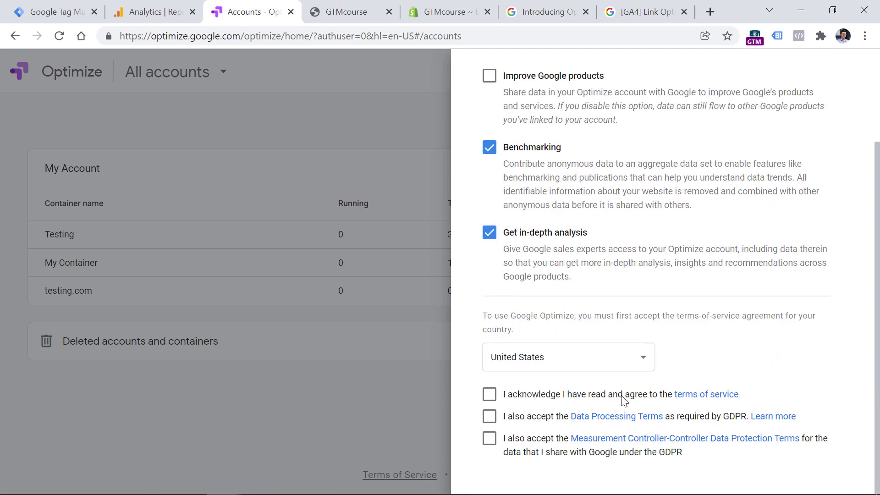
left_click(571, 359)
left_click(721, 352)
scroll(738, 164, "up", 2)
scroll(739, 164, "up", 1)
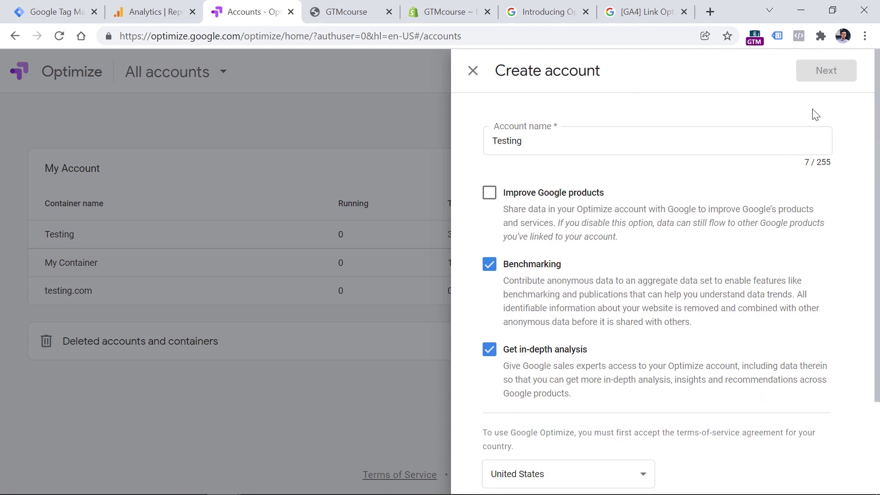
scroll(604, 260, "down", 3)
left_click(489, 394)
left_click(489, 416)
left_click(489, 438)
scroll(770, 122, "up", 5)
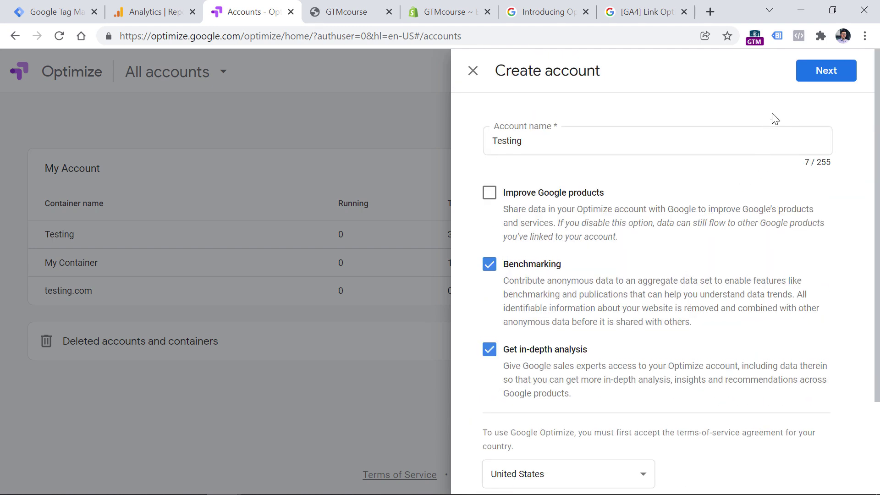
left_click(827, 72)
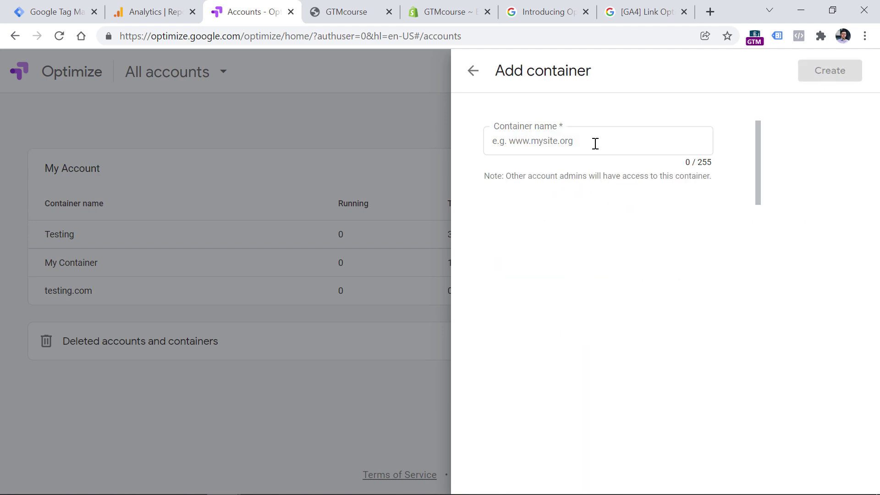
left_click(473, 70)
left_click(473, 70)
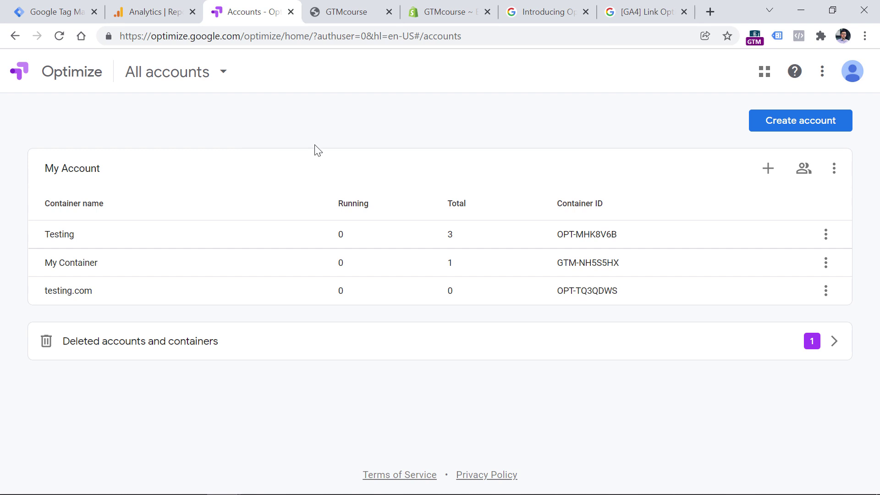
Create a container named "gtmcourse.myshopify.com main" in My Account.
left_click(768, 168)
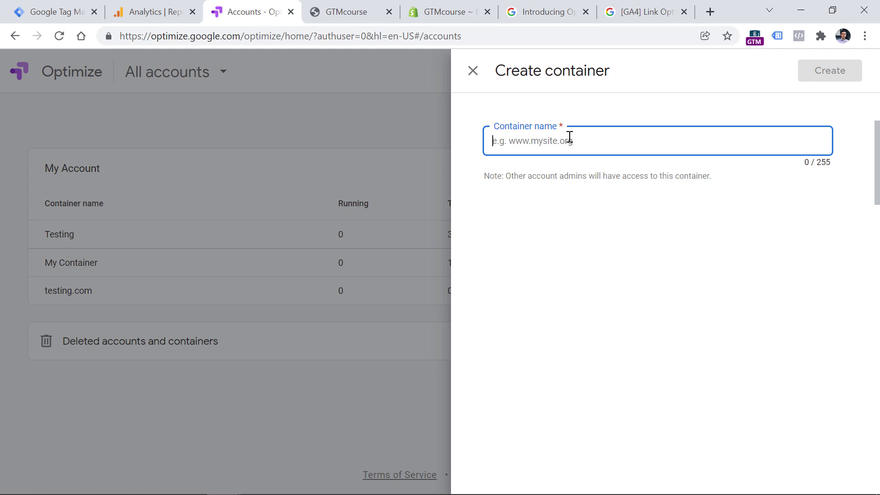
type("gtmcourse.myshopify.com main")
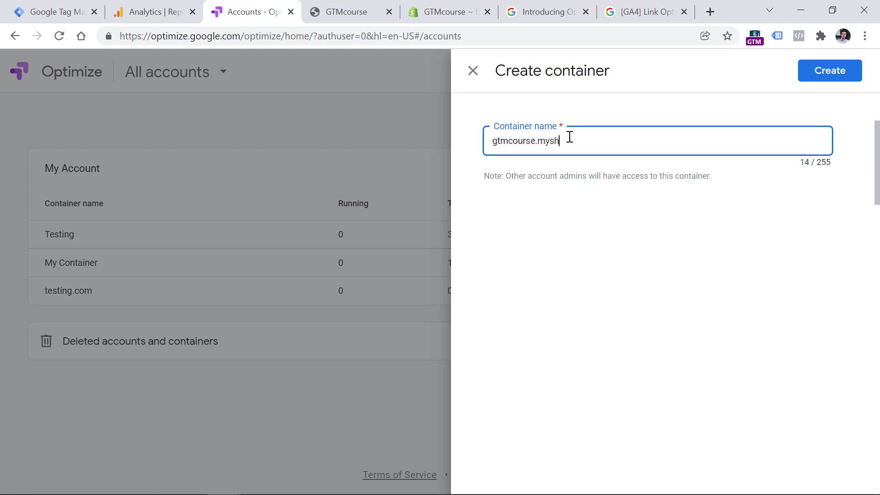
left_click(829, 70)
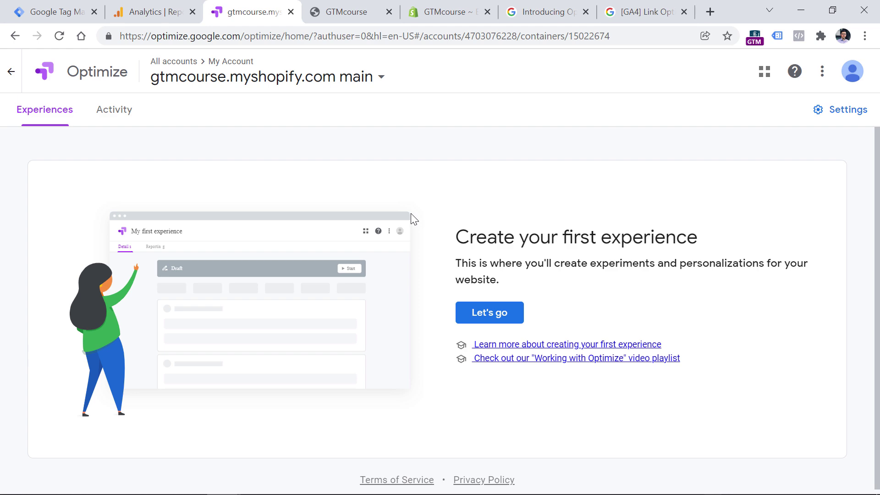
Copy the Optimize installation snippet from the new container's settings.
left_click(846, 112)
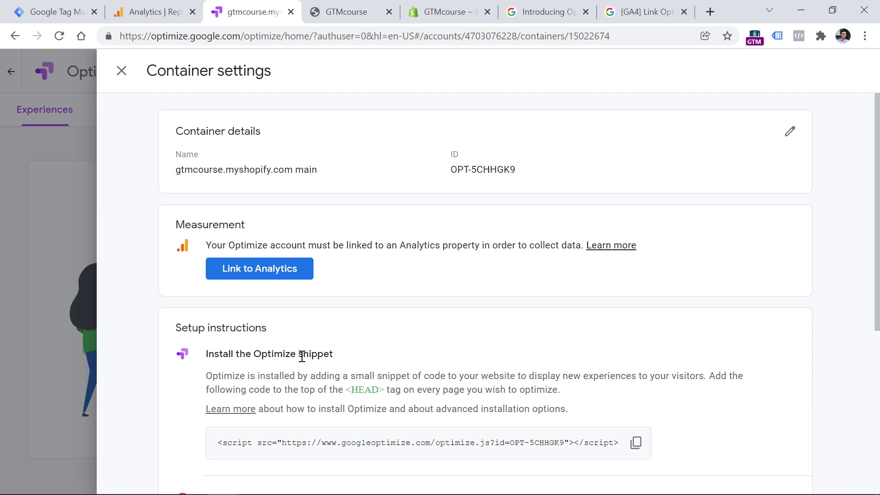
left_click_drag(216, 442, 624, 438)
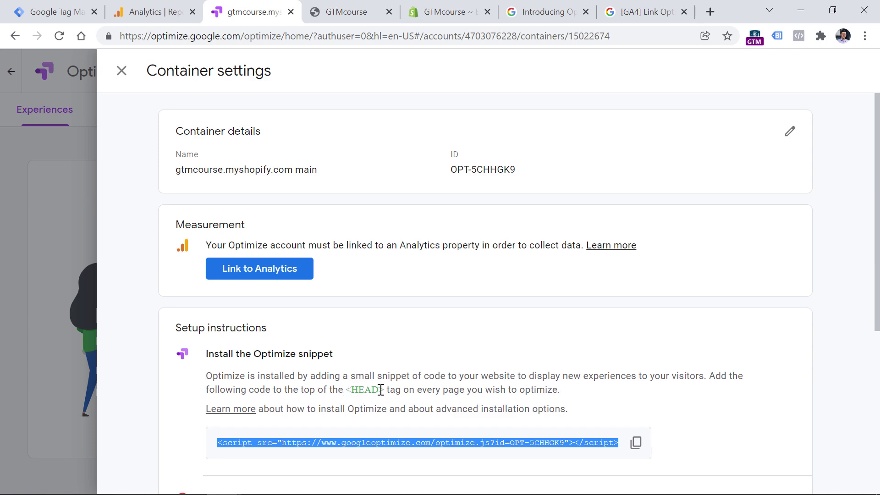
left_click(635, 444)
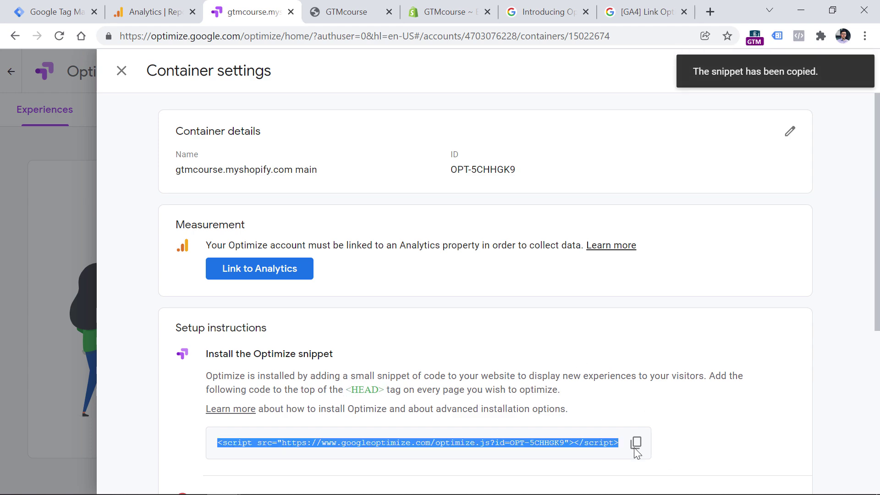
Switch to the Shopify theme editor, paste the Optimize snippet right after the opening head tag in theme.liquid, and save the file.
key("ctrl+Tab")
key("ctrl+Tab")
left_click(424, 232)
key("Return")
key("Return")
key("Up")
key("ctrl+v")
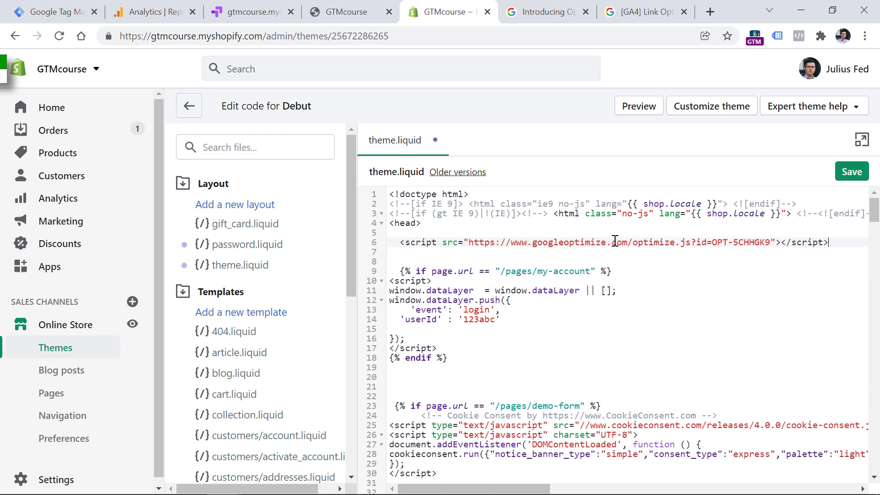
left_click(845, 178)
Return to Google Optimize and link the container to the GA4 property "Analytics Mania demo" with the "My website" stream.
key("ctrl+3")
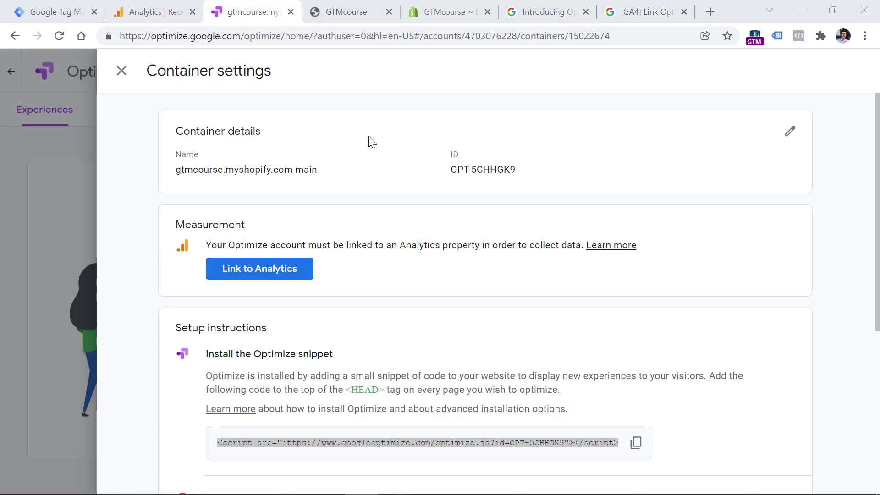
left_click(264, 274)
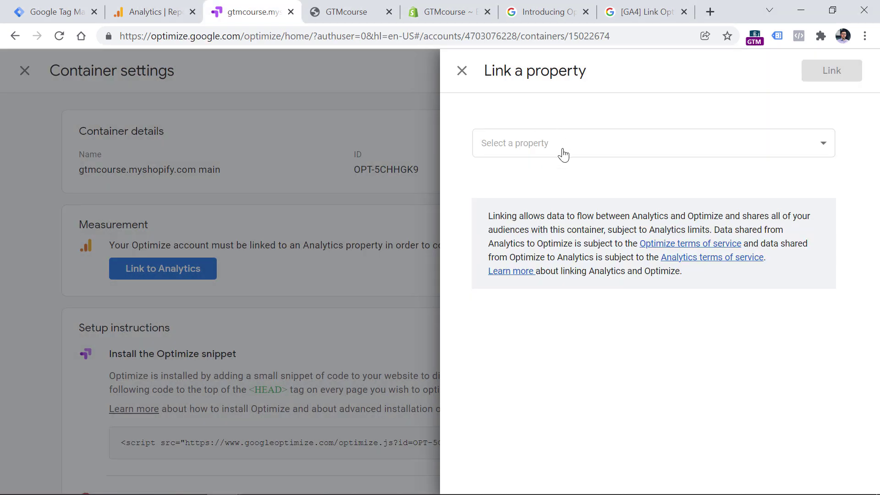
left_click(582, 146)
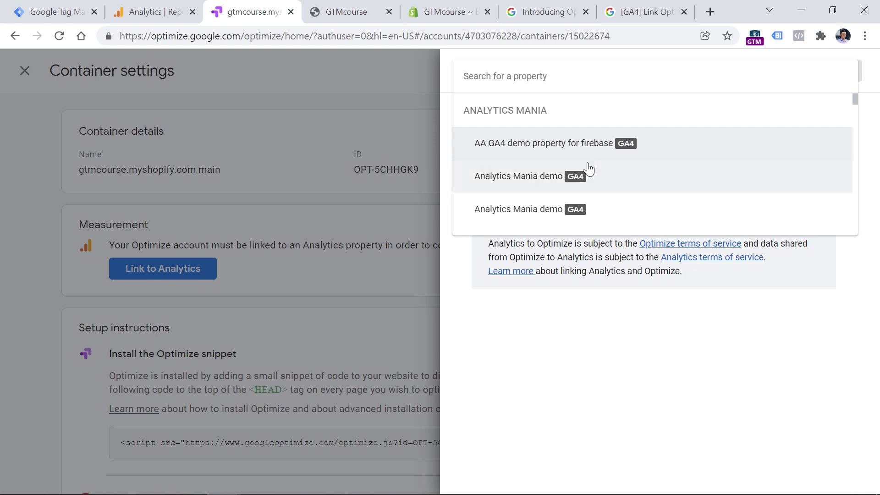
left_click(527, 187)
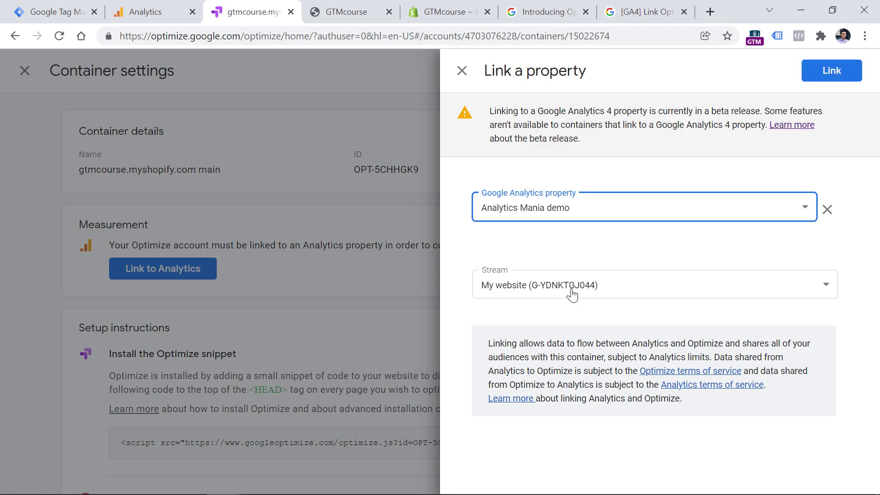
left_click(832, 73)
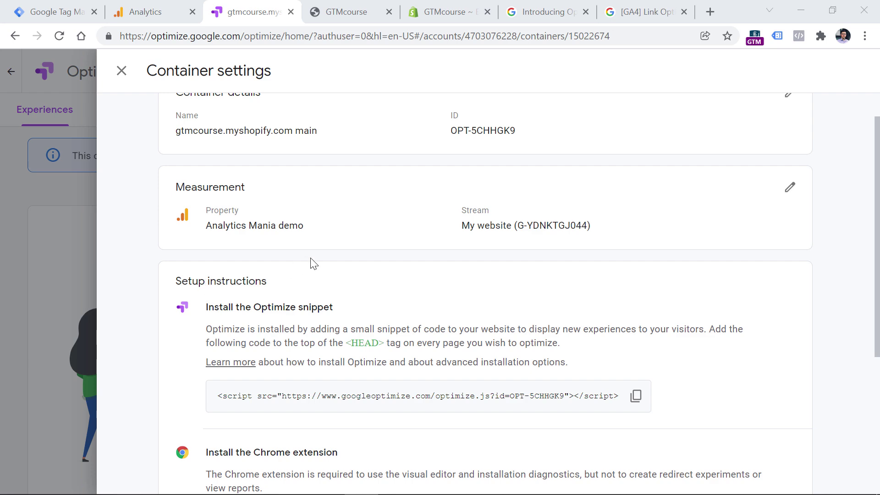
Check the Chrome extension's installation status in the container settings, and close the settings.
scroll(271, 238, "down", 5)
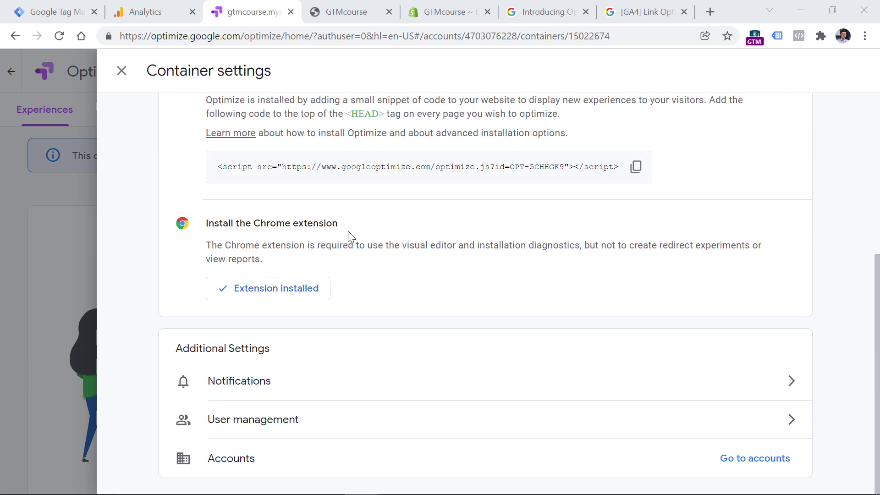
scroll(344, 243, "up", 5)
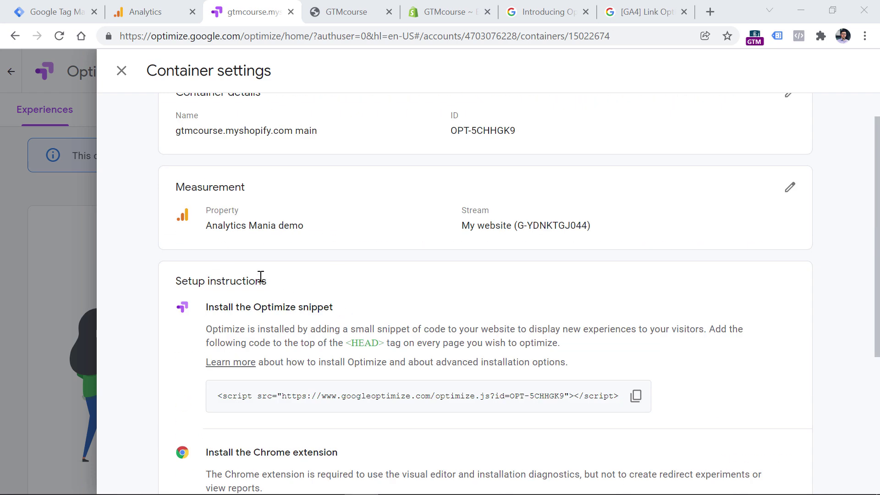
scroll(263, 277, "down", 5)
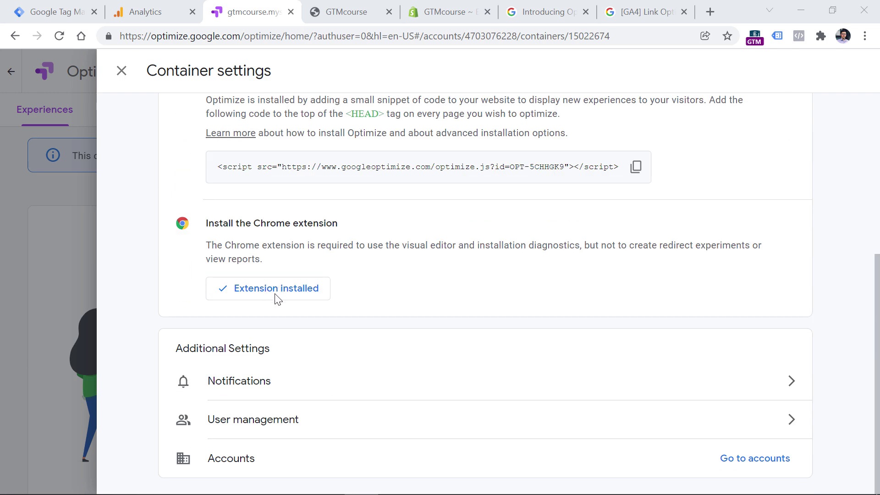
scroll(278, 298, "up", 5)
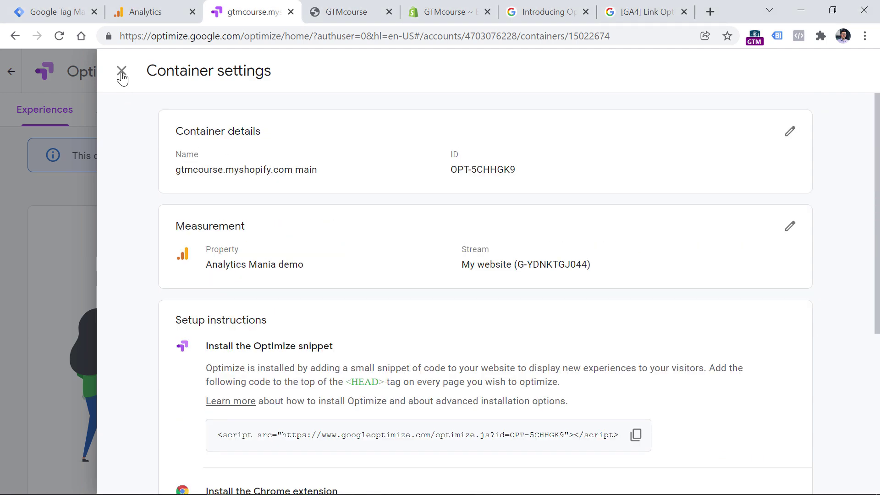
left_click(121, 71)
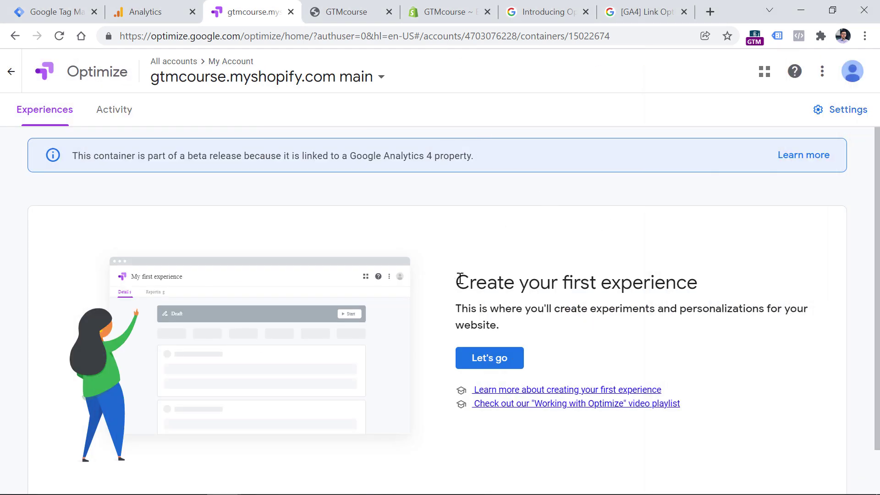
Start a new experience to test the store homepage's title, naming it "Title test on homepage".
left_click(489, 358)
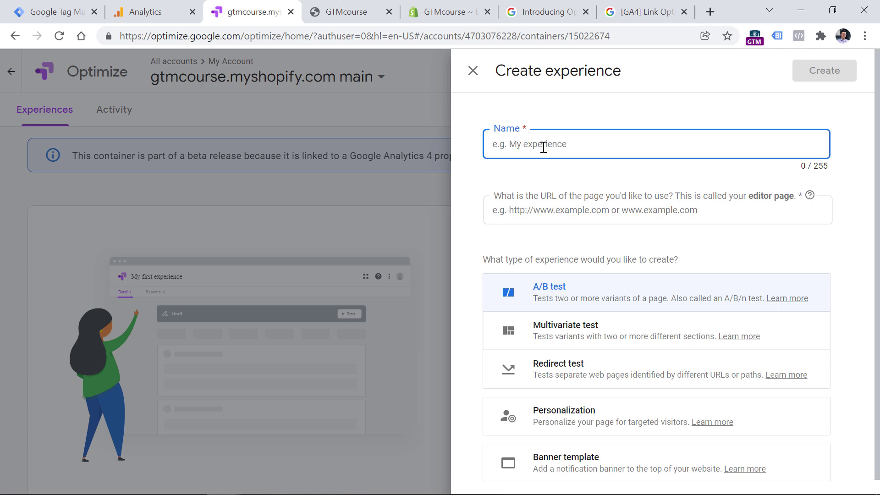
left_click(341, 12)
triple_click(422, 257)
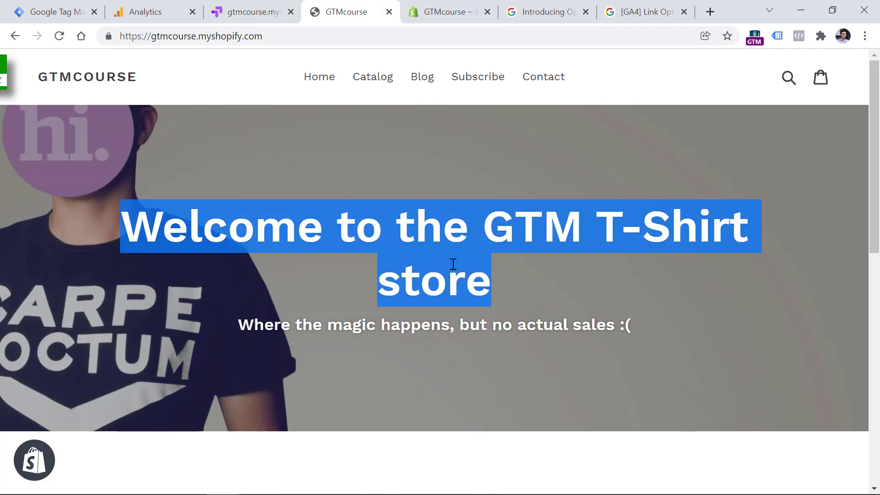
key("ctrl+shift+Tab")
type("on homepage")
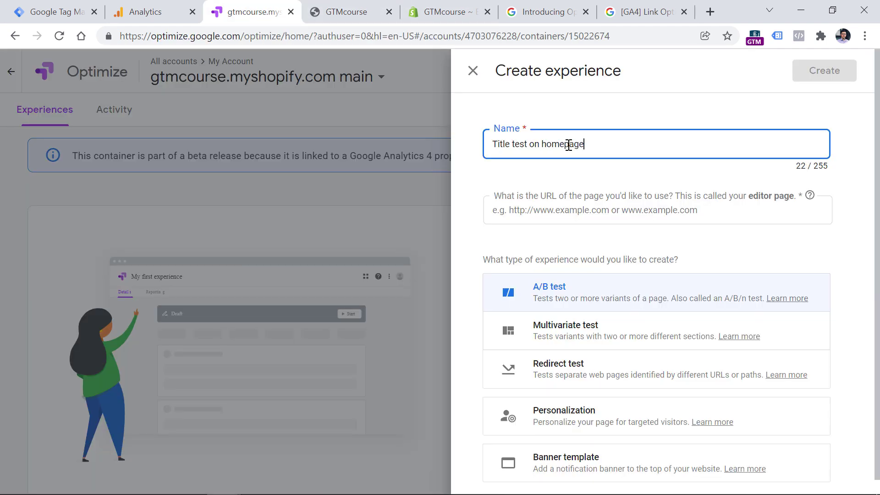
left_click(563, 211)
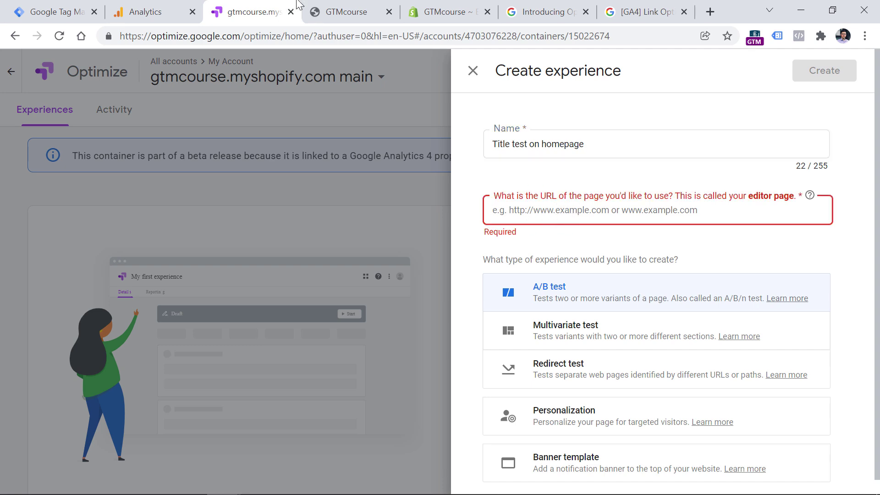
left_click(334, 9)
left_click(321, 40)
key("ctrl+c")
left_click(259, 10)
key("ctrl+v")
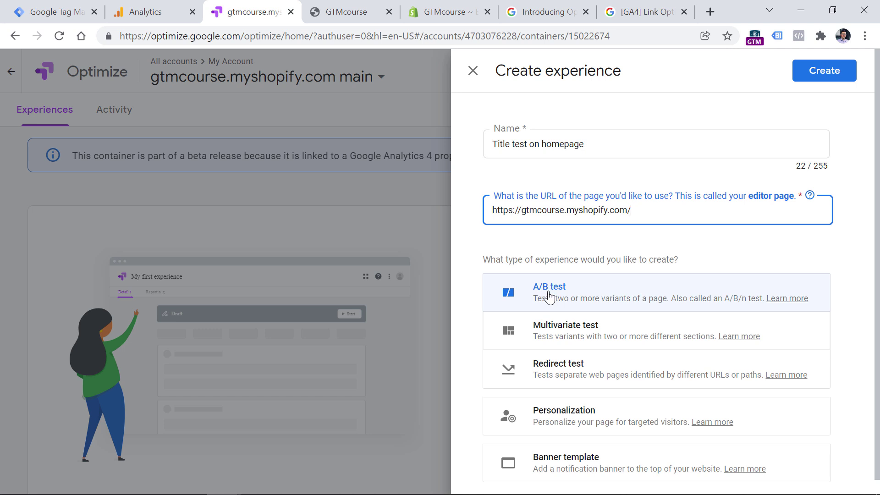
left_click(826, 73)
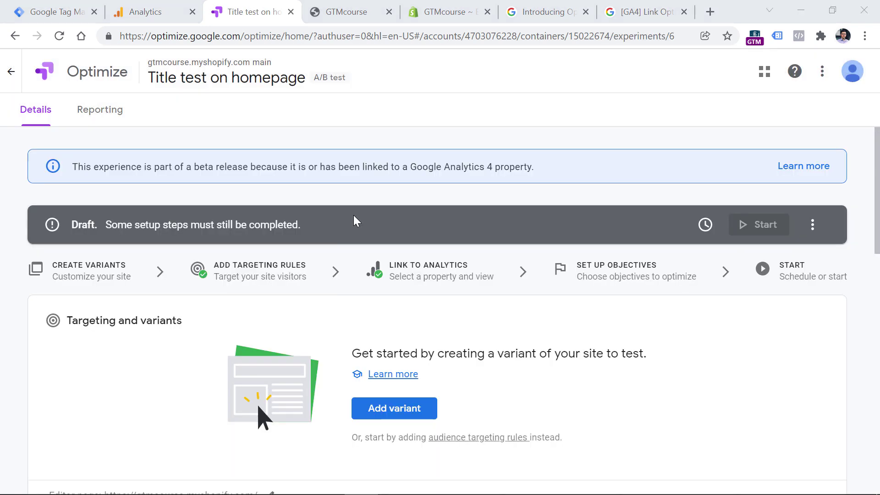
Run the Optimize installation check for the experience and compare its diagnostics with the web stream's measurement ID in Google Analytics.
scroll(367, 222, "down", 15)
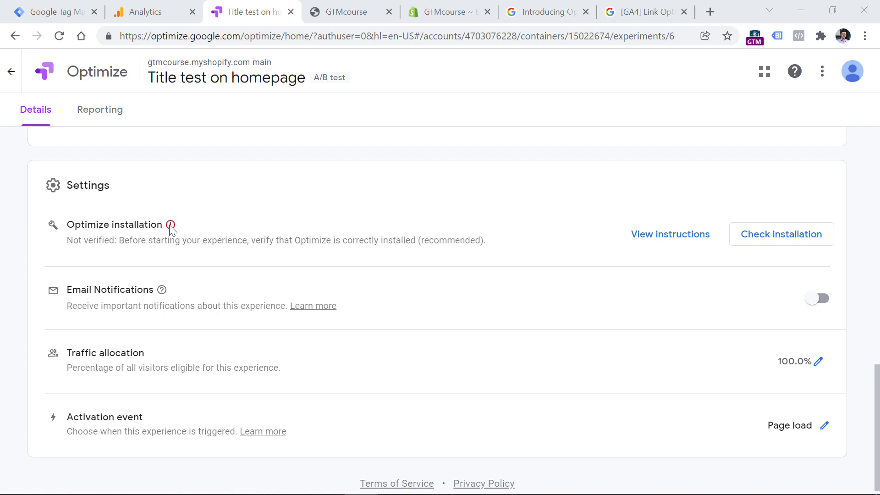
left_click(780, 235)
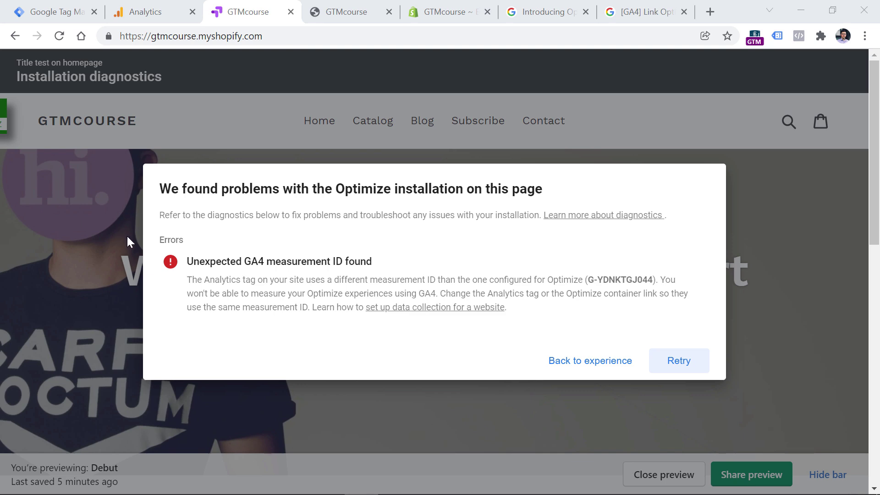
left_click(156, 10)
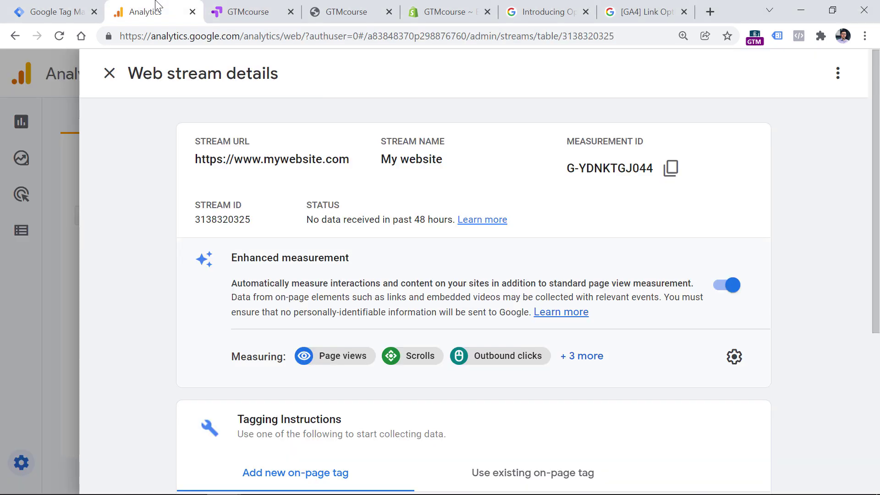
left_click(230, 11)
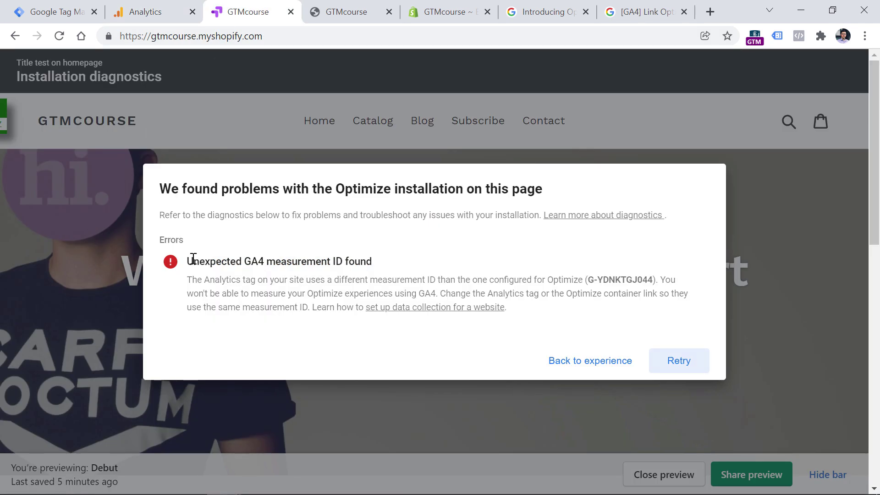
Rerun the Optimize installation diagnostics on the store homepage and return to the experience.
left_click(675, 367)
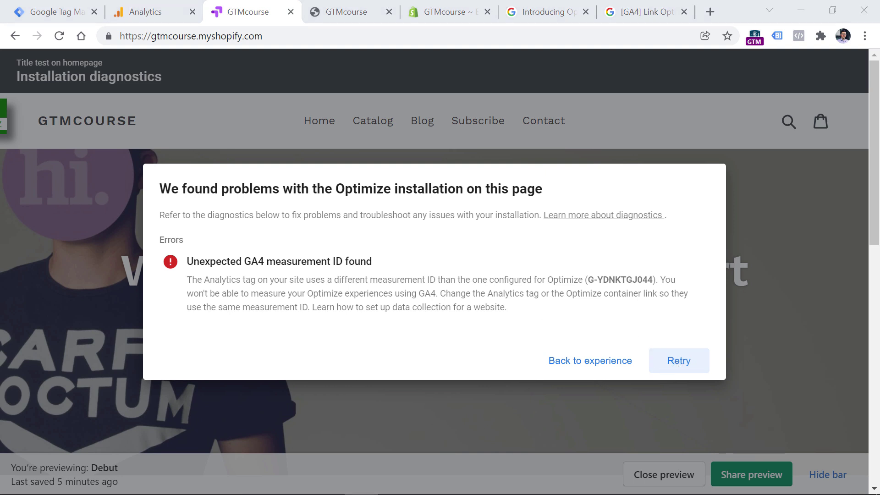
left_click(680, 366)
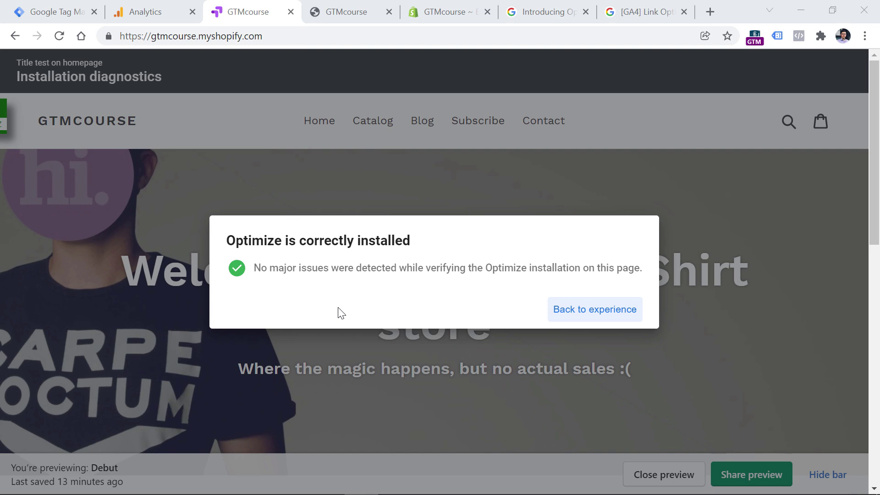
left_click(599, 317)
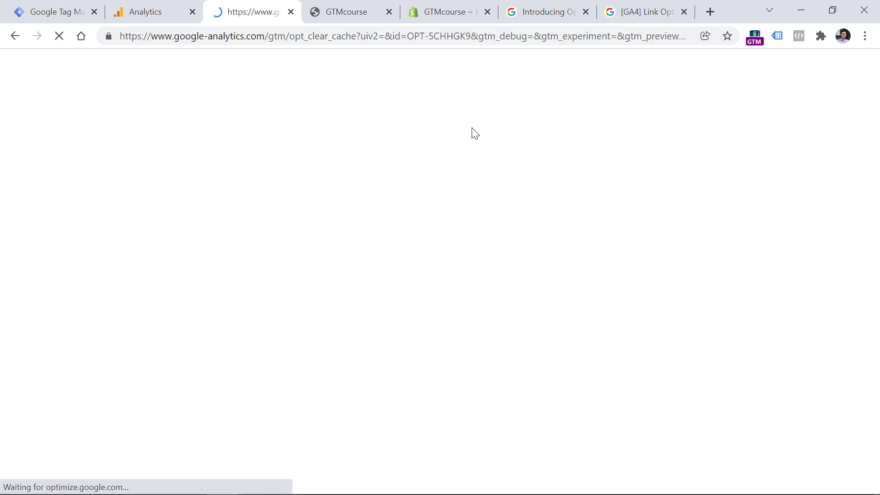
Add a variant named "Variant 1" to the homepage title experience.
scroll(259, 173, "down", 5)
scroll(201, 190, "up", 5)
scroll(188, 190, "down", 5)
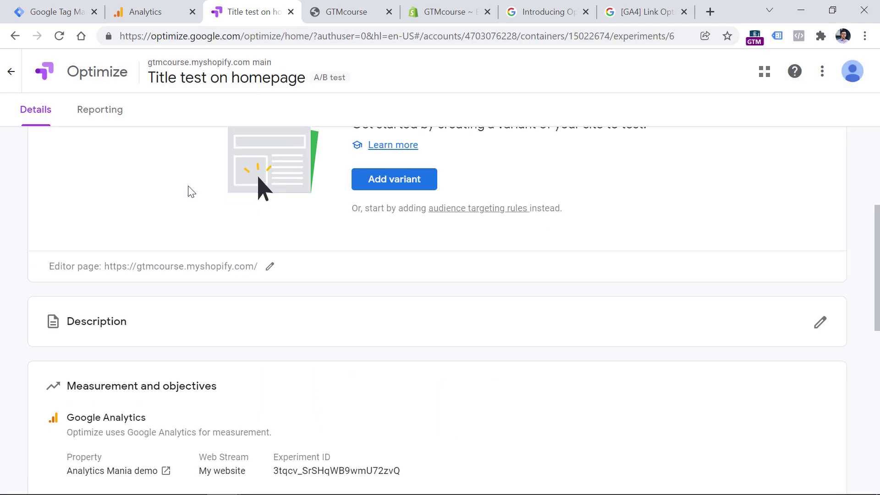
left_click(403, 180)
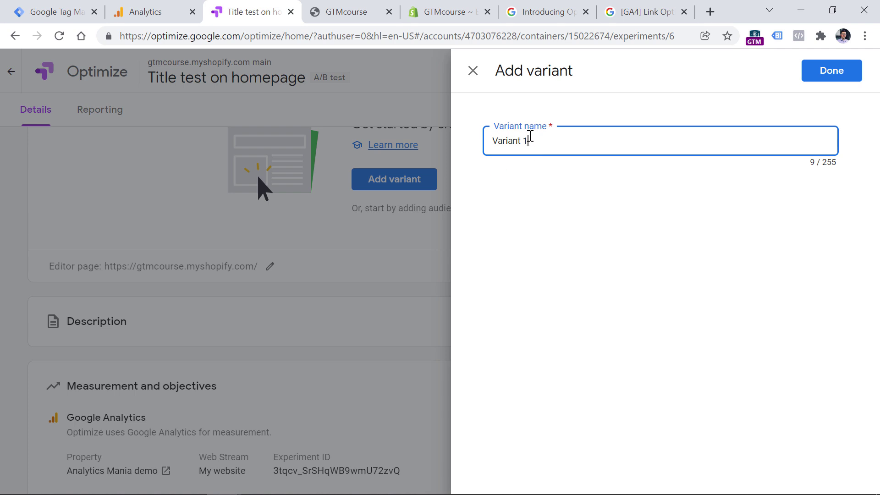
left_click(834, 73)
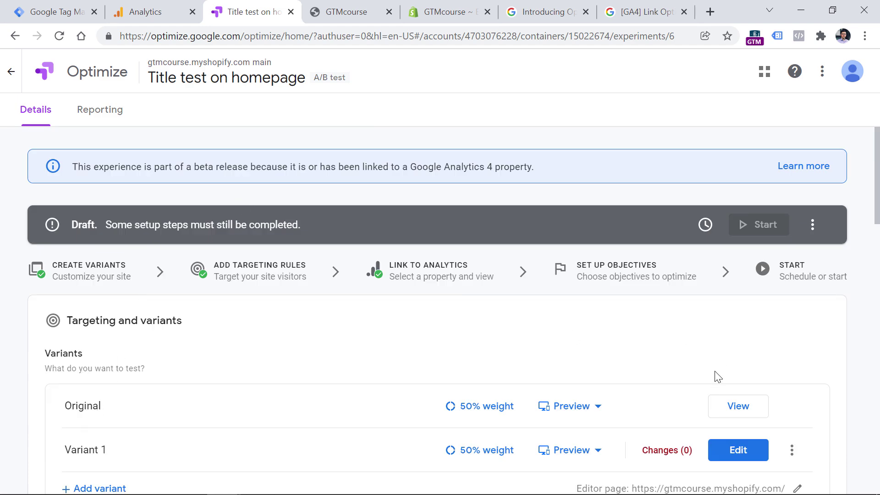
Look at the title on the live store homepage, and open Variant 1 in the visual editor.
left_click(347, 11)
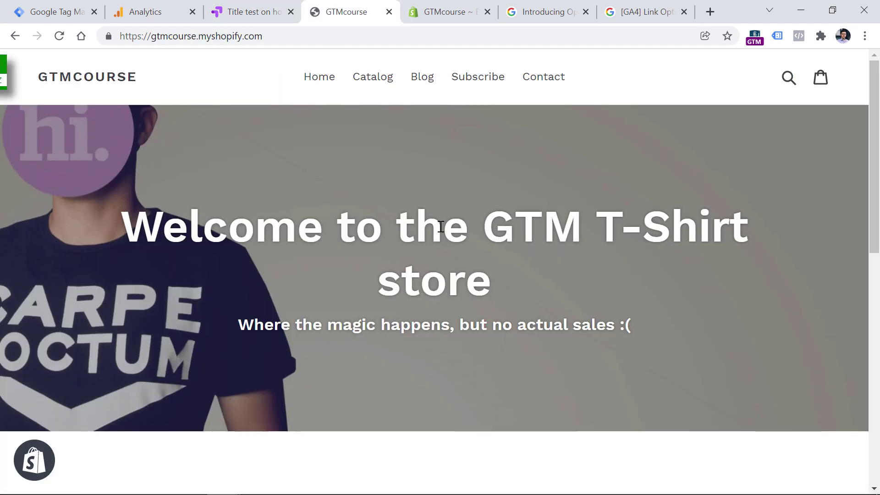
left_click(247, 11)
scroll(220, 266, "down", 3)
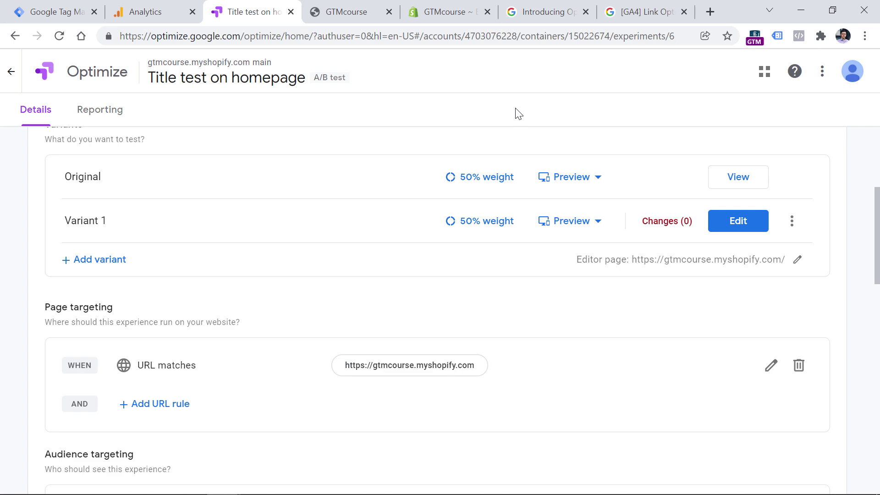
left_click(740, 223)
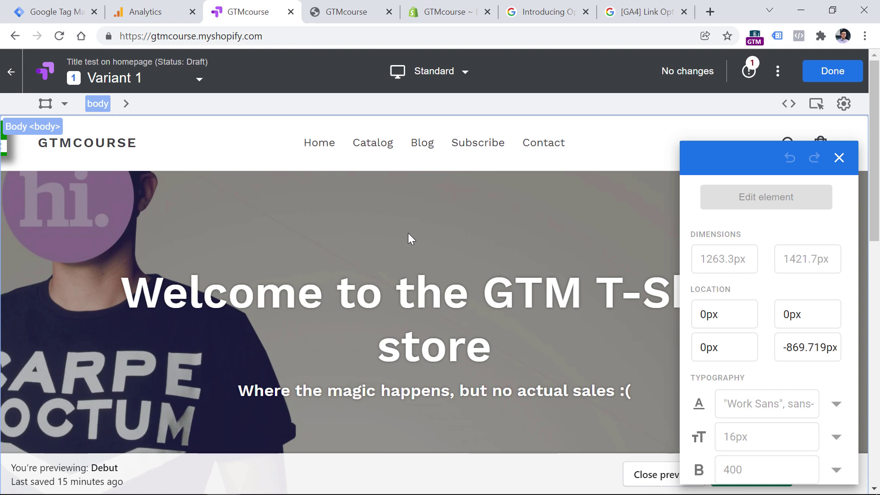
Replace the homepage heading text with "Hello there" in Variant 1, save the variant and exit the editor.
left_click(408, 233)
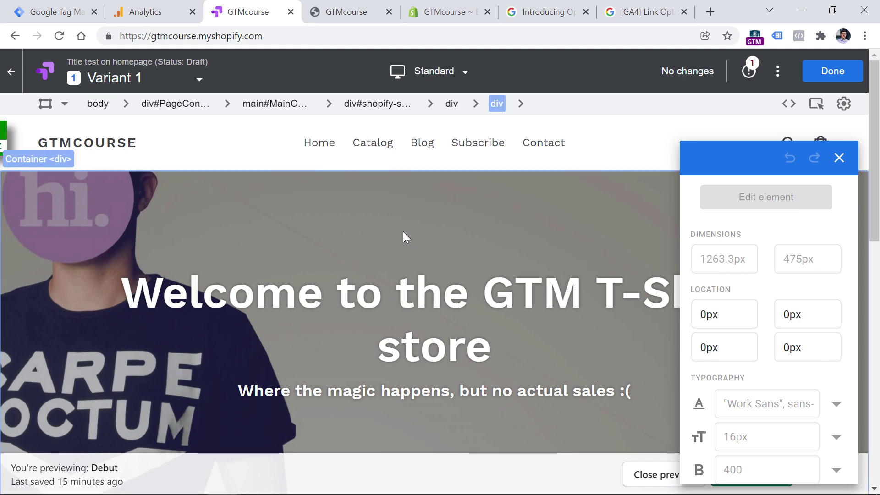
left_click(424, 299)
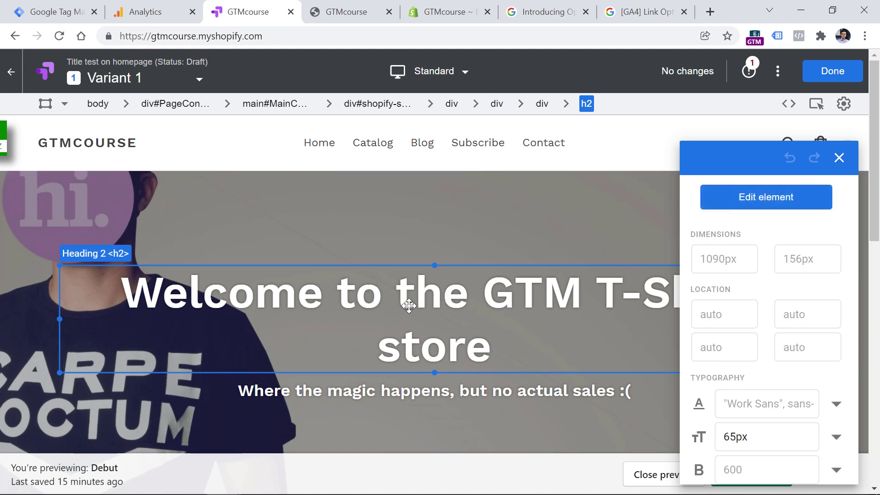
left_click(756, 202)
left_click(758, 239)
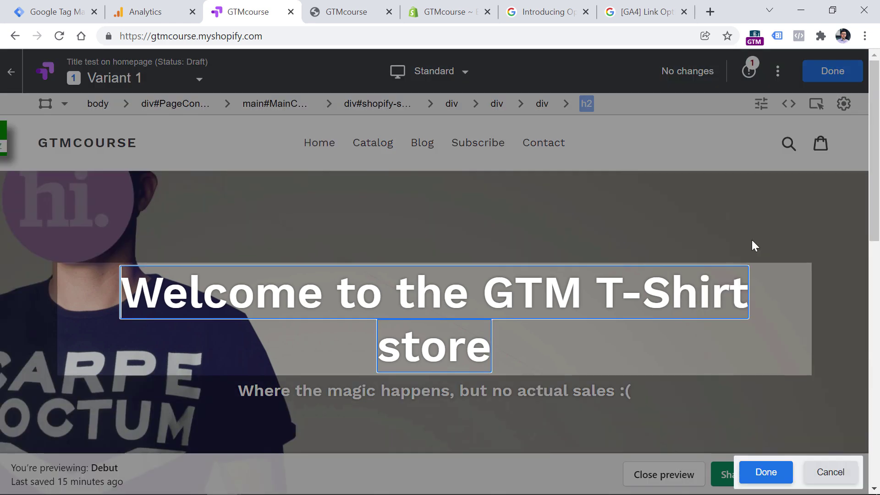
triple_click(385, 297)
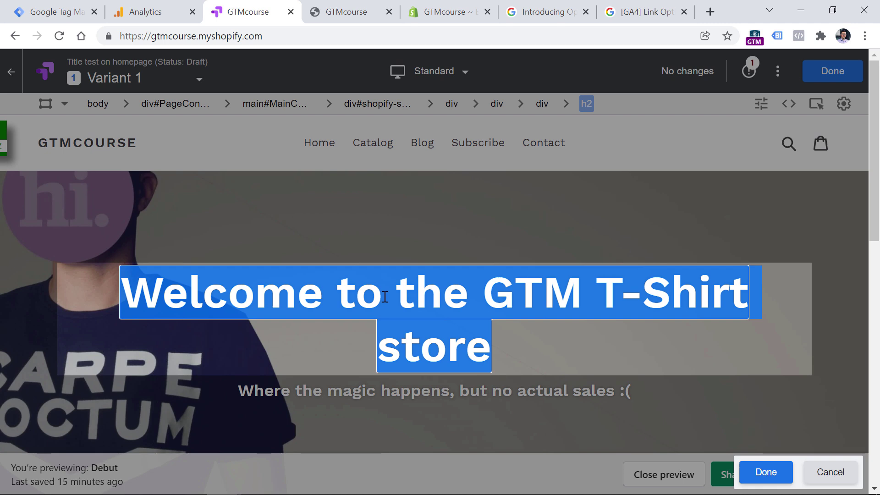
type("Hello there")
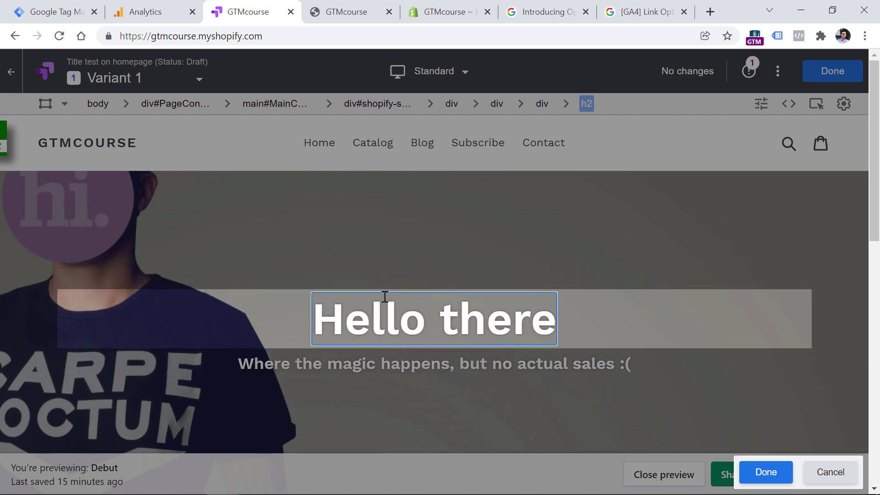
left_click(784, 477)
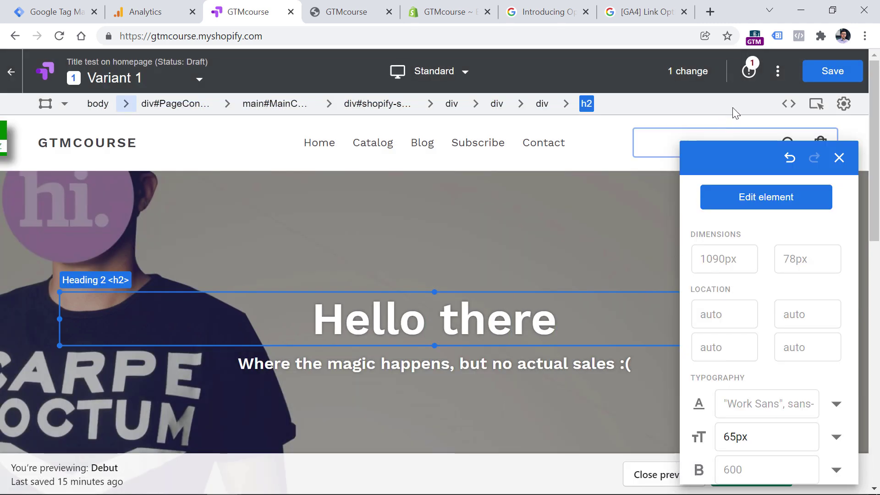
left_click(832, 74)
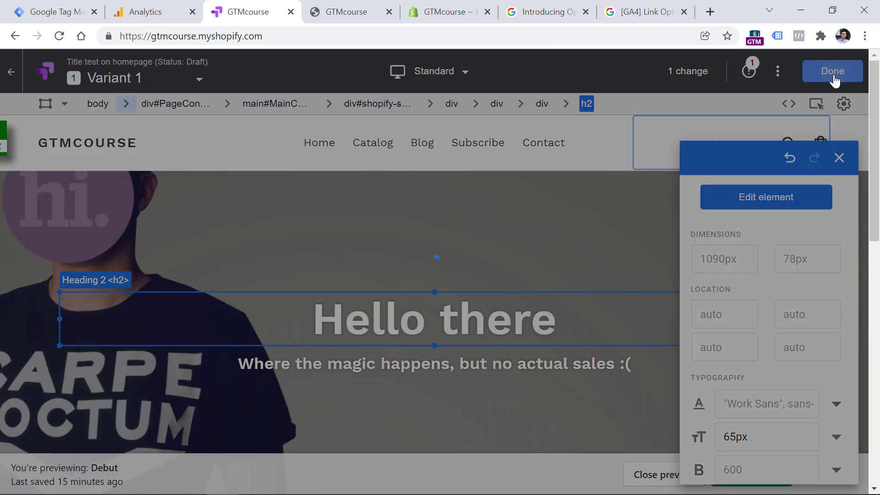
left_click(833, 72)
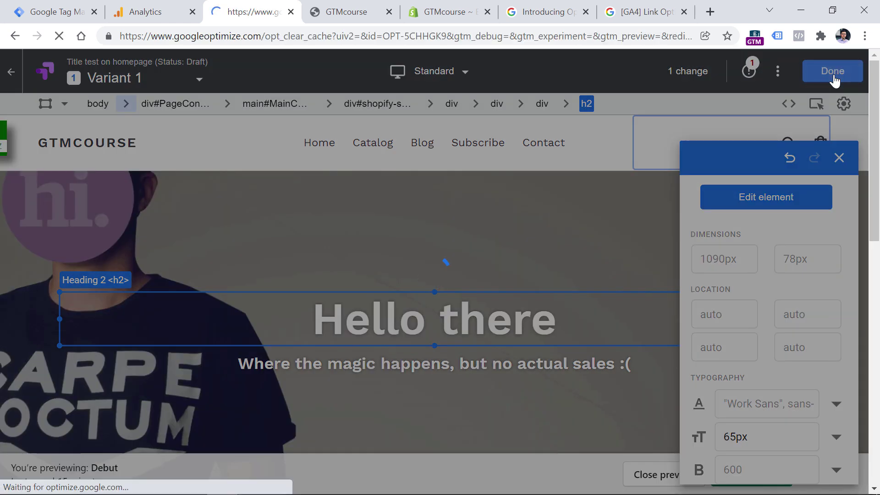
Review the experience's variants, page targeting, and measurement and objectives settings.
scroll(292, 306, "down", 5)
scroll(291, 309, "up", 5)
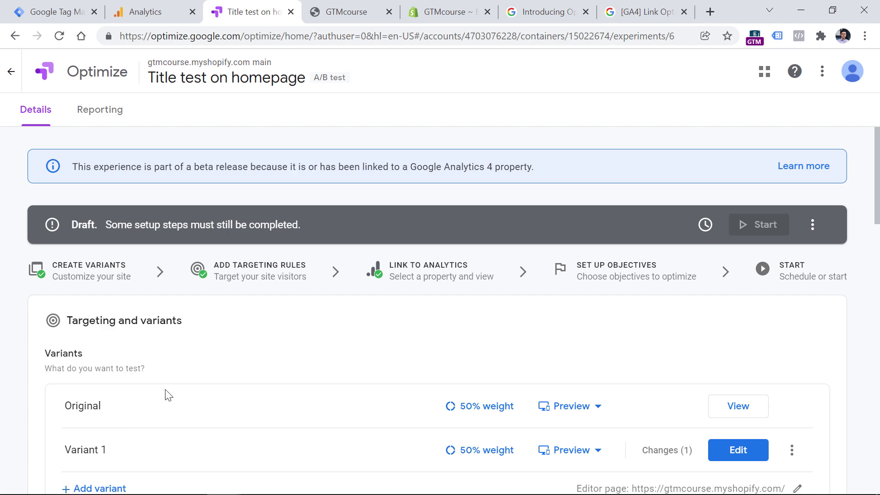
scroll(167, 393, "down", 5)
scroll(141, 236, "up", 5)
scroll(625, 284, "down", 5)
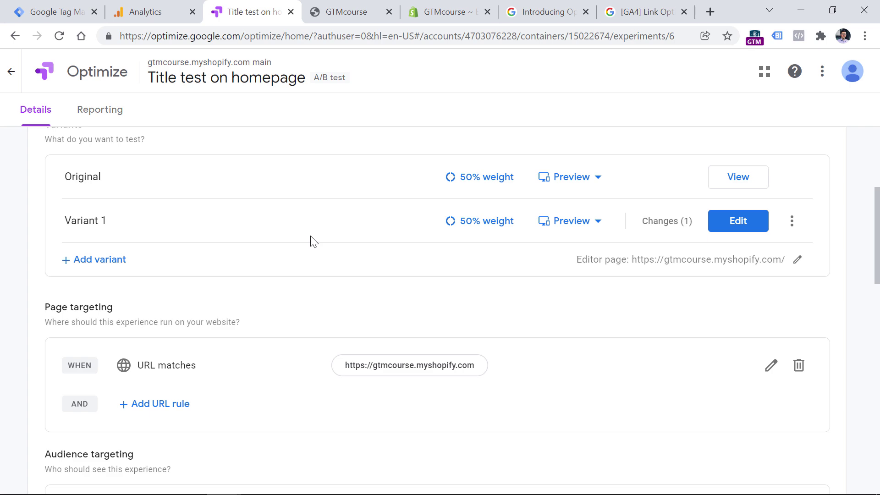
scroll(313, 229, "down", 10)
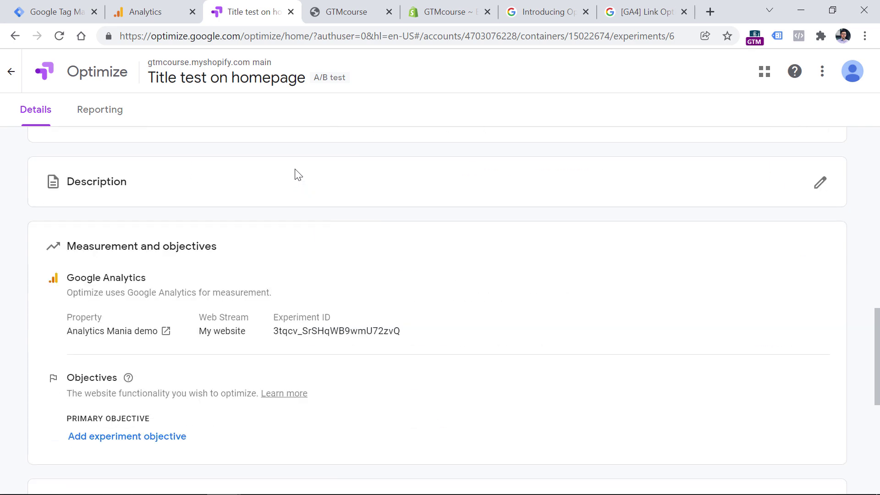
scroll(297, 177, "down", 5)
scroll(294, 171, "up", 5)
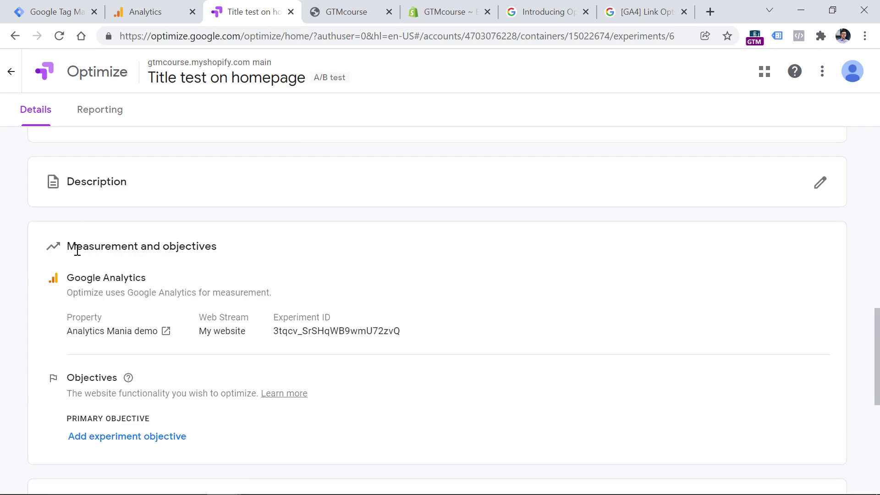
left_click_drag(69, 246, 219, 246)
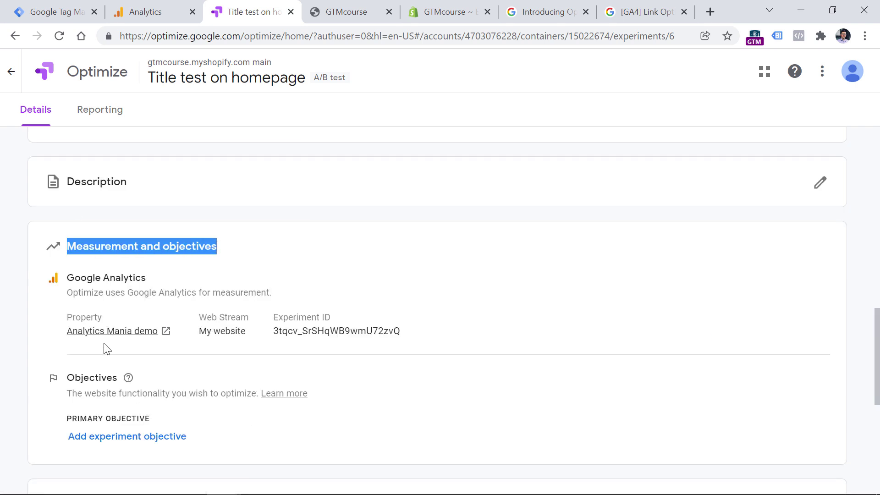
Check the conversion events in Google Analytics, and add "Maximize generate_lead" as the experiment's primary objective in Optimize.
left_click(128, 438)
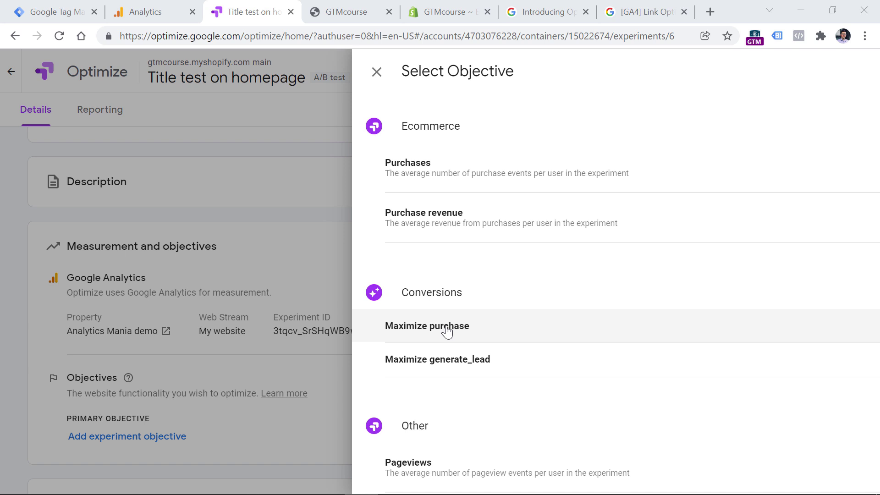
left_click(179, 8)
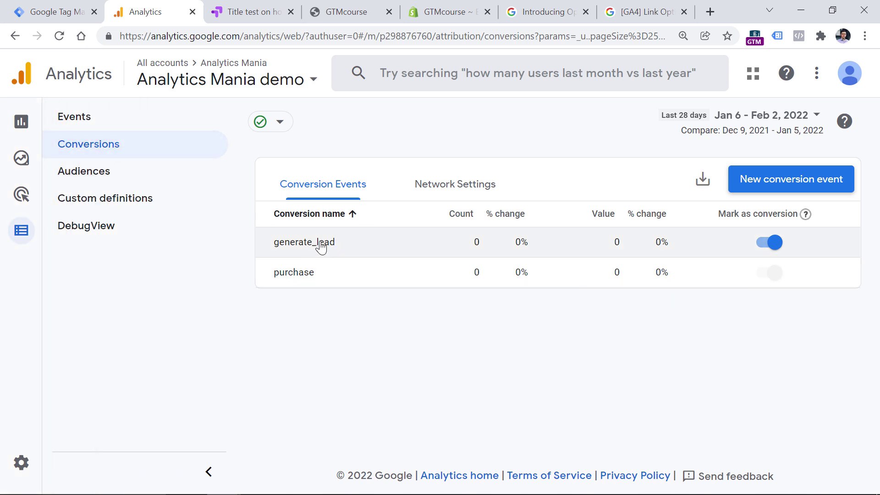
key("ctrl+Tab")
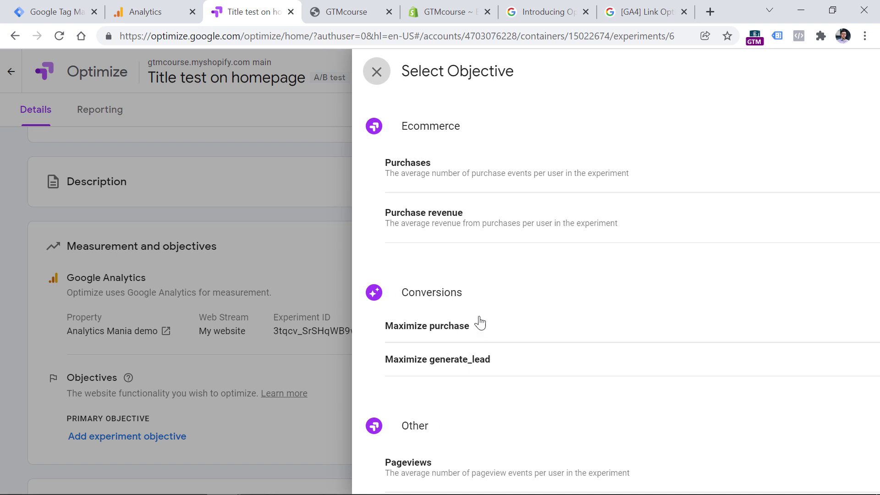
left_click(435, 365)
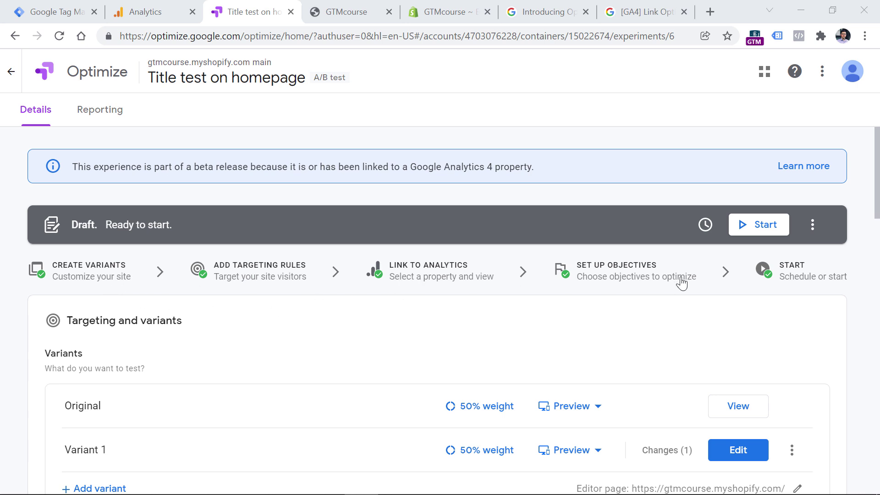
Start the homepage title experiment and confirm the launch.
left_click(757, 226)
left_click(624, 346)
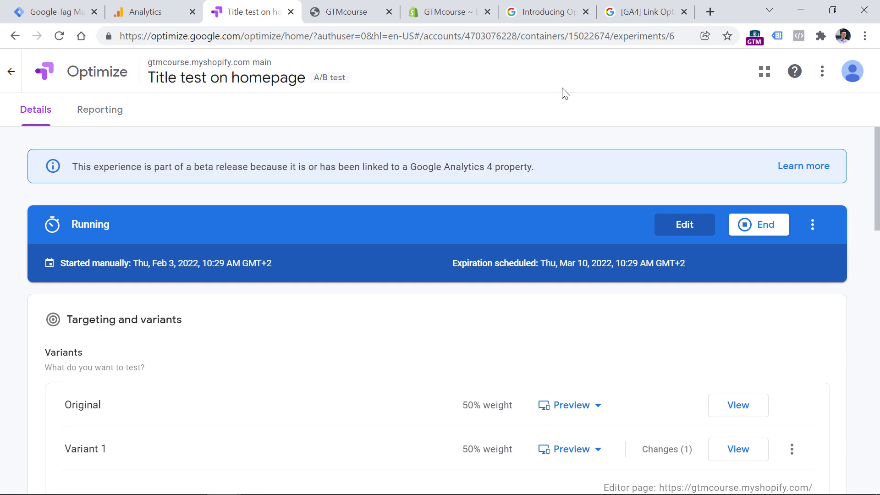
Consult the "Introducing Optimize with Google Analytics 4" help article from its beginning and close the in-page search.
left_click(546, 12)
scroll(355, 183, "up", 20)
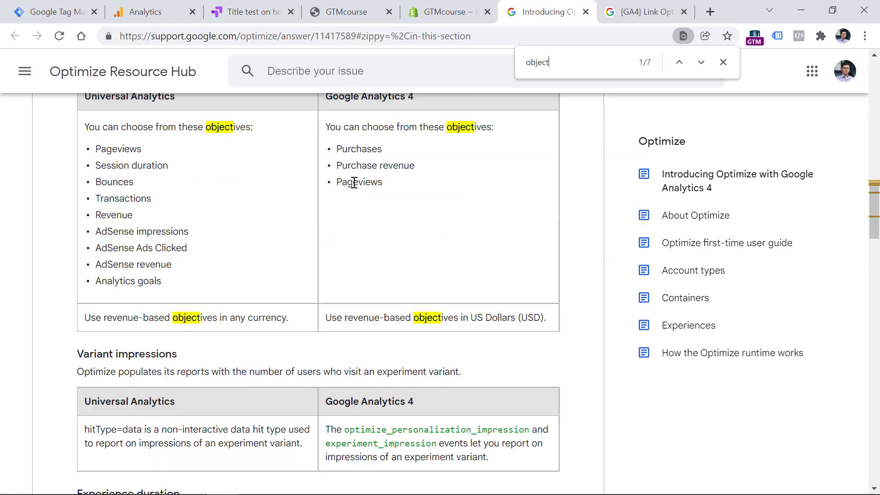
scroll(355, 182, "up", 5)
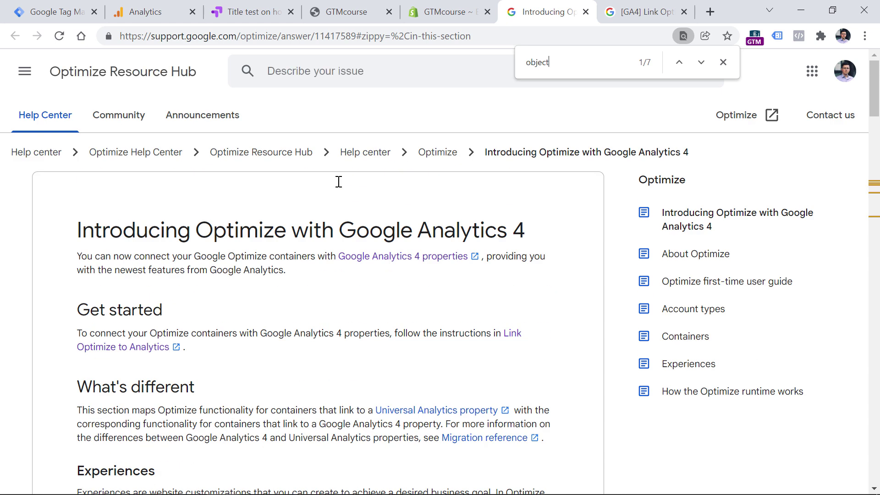
left_click(724, 63)
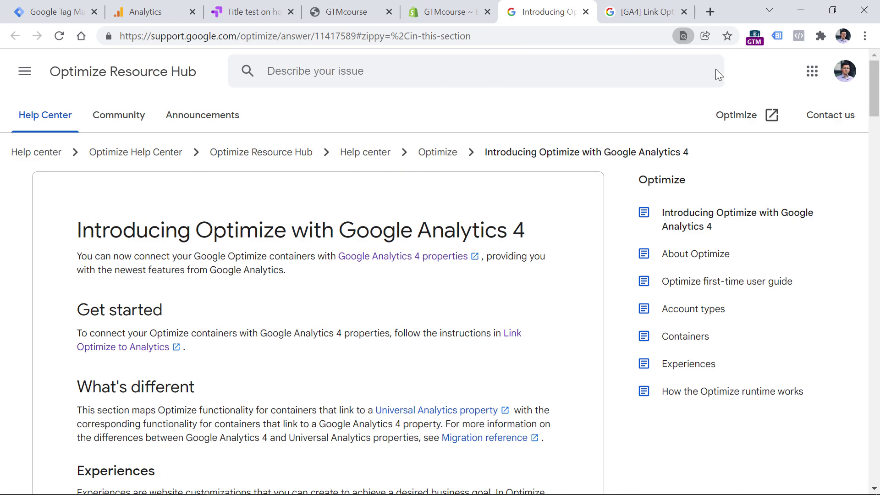
Review the running experiment's details and report in Optimize, and switch to Google Analytics.
key("ctrl+3")
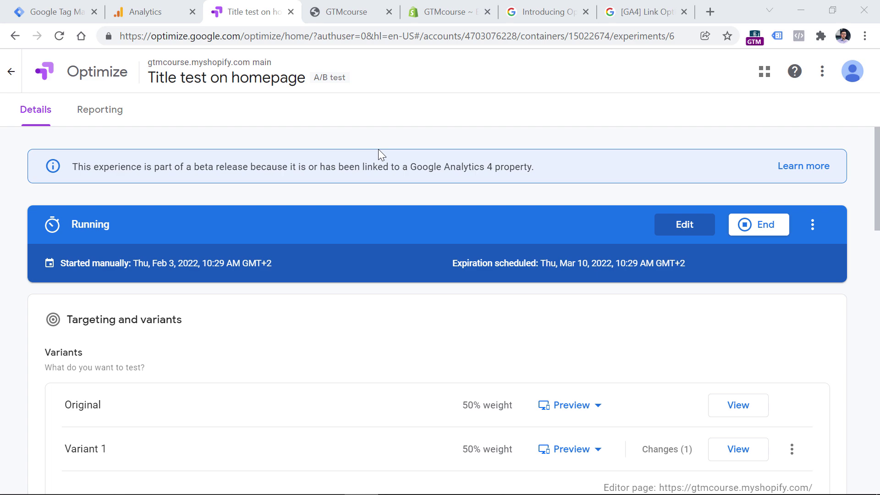
scroll(230, 352, "down", 5)
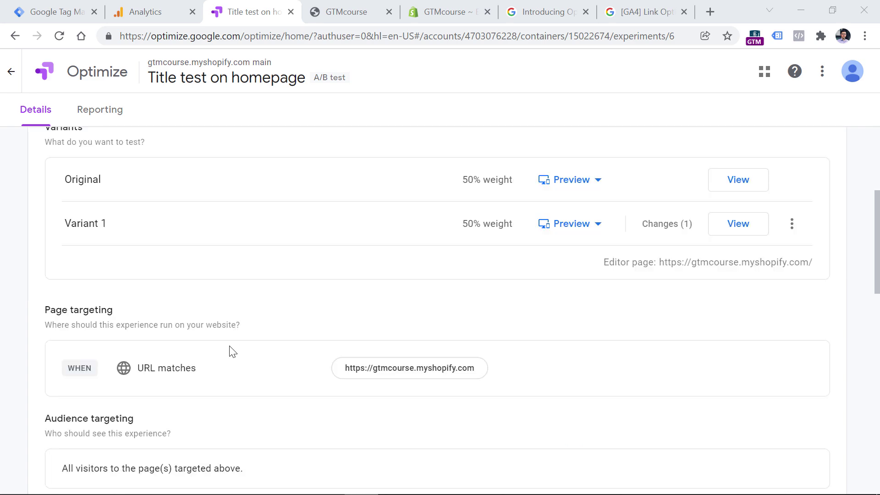
scroll(229, 352, "up", 5)
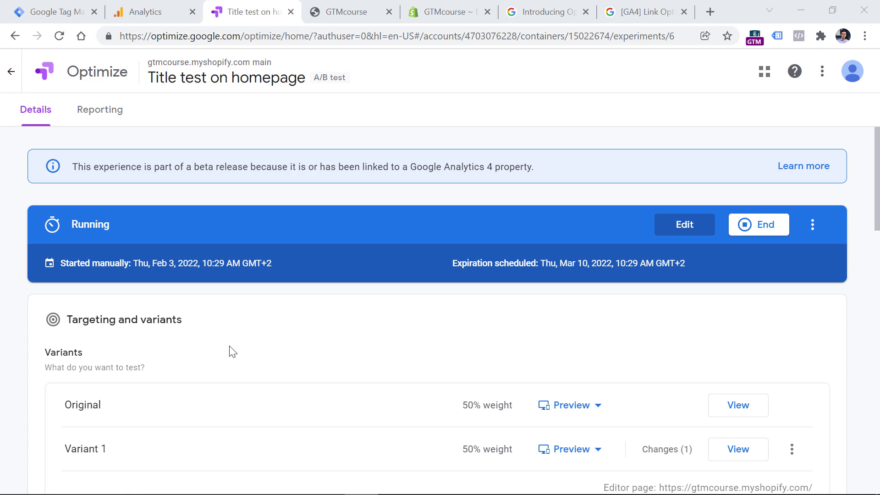
left_click(107, 111)
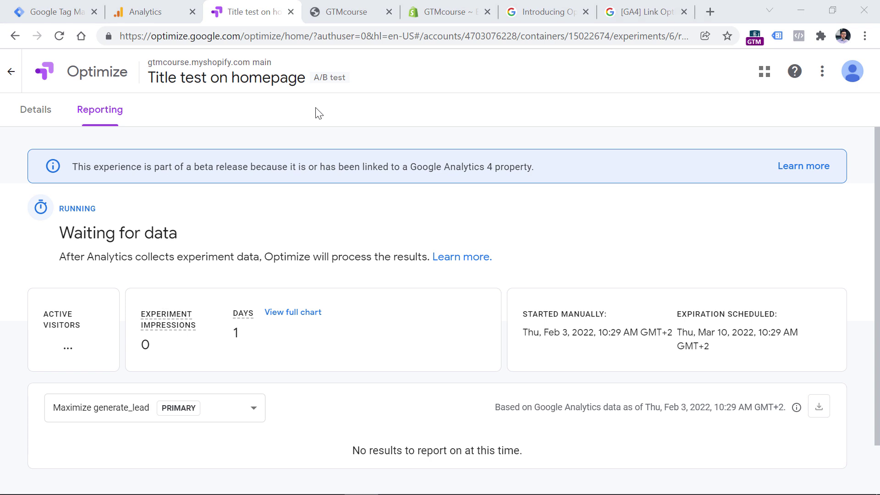
left_click(145, 11)
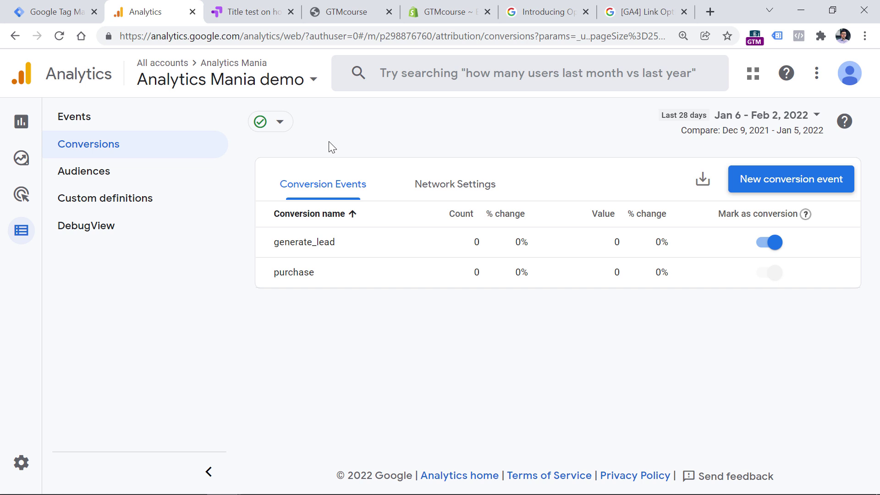
Turn on the Google Analytics Debugger extension in the incognito store window, and toggle it in the main browser window.
key("alt+Tab")
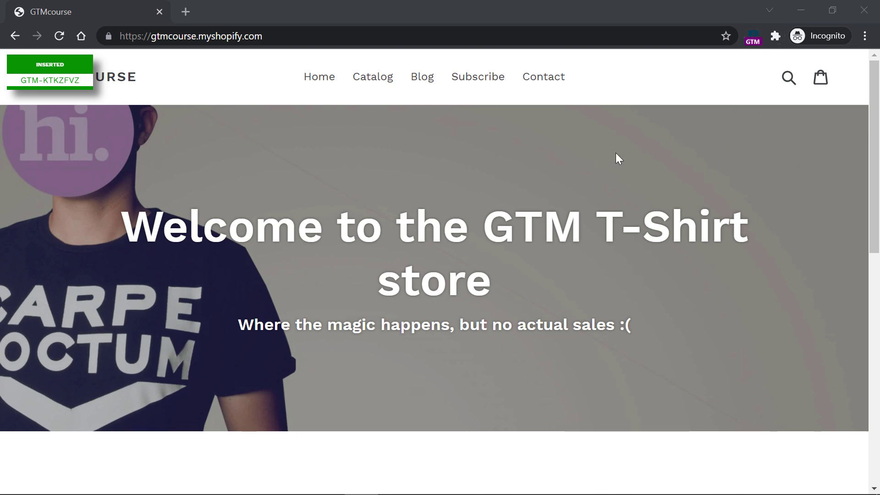
left_click(776, 37)
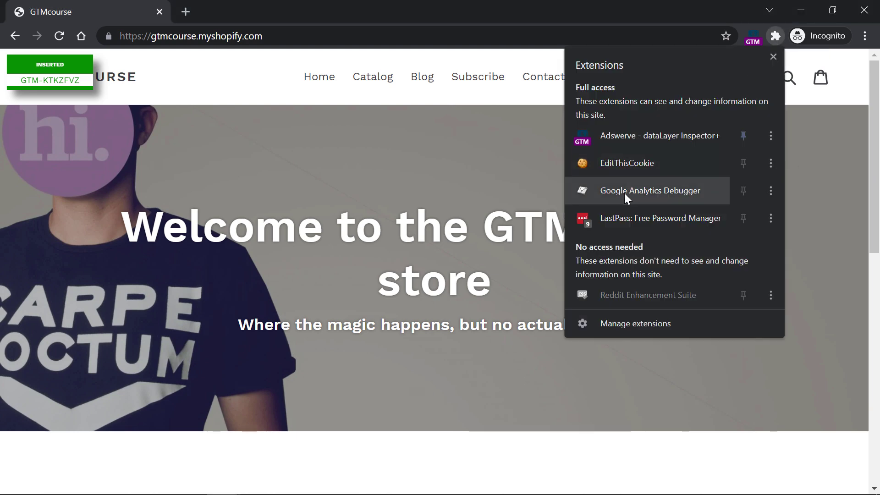
left_click(650, 190)
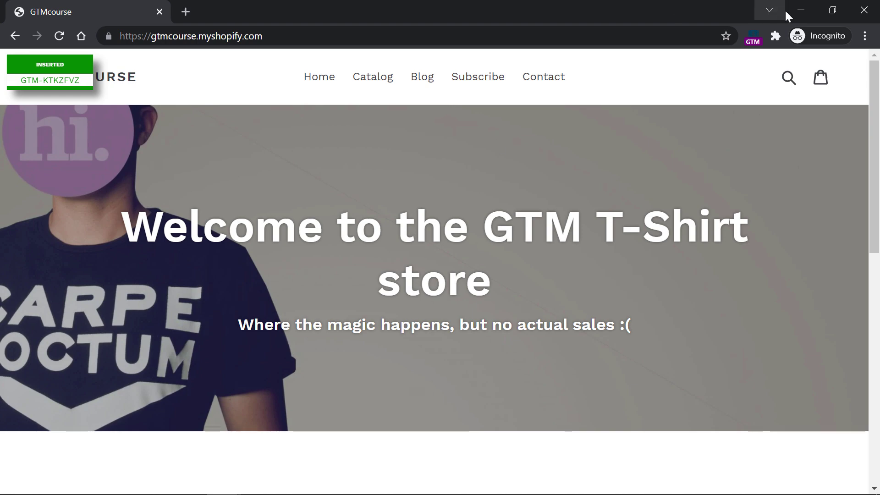
left_click(800, 12)
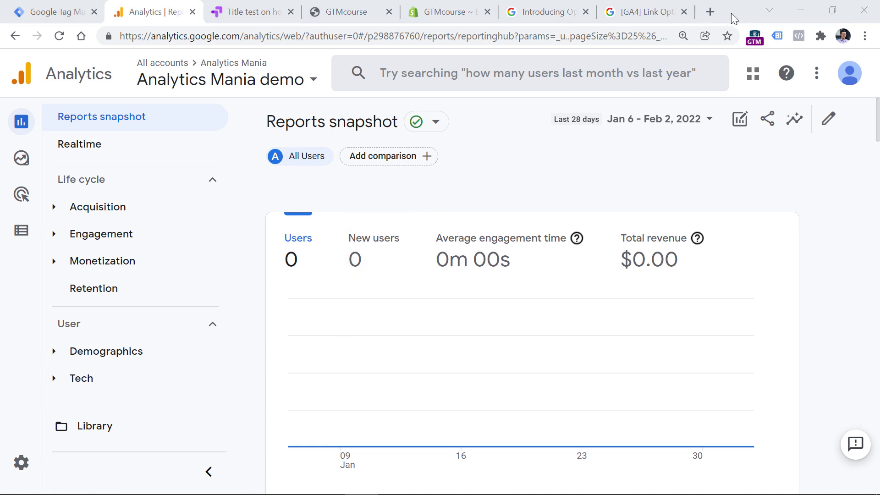
left_click(821, 36)
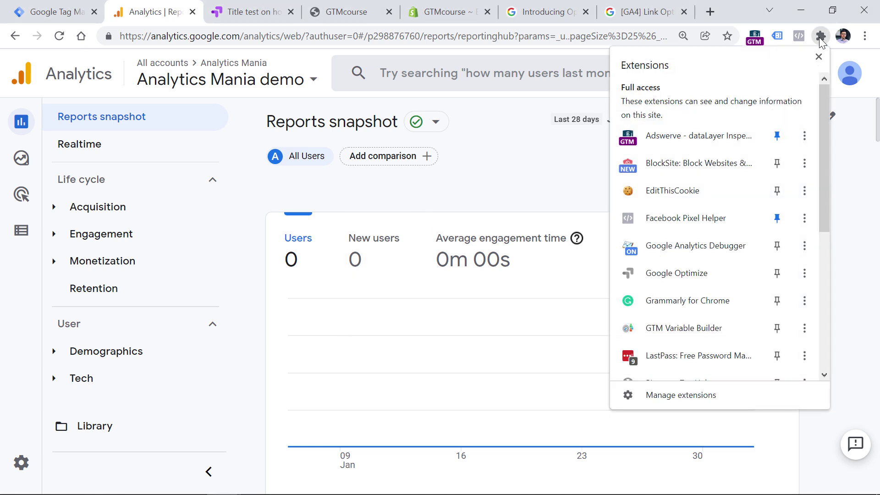
left_click(675, 246)
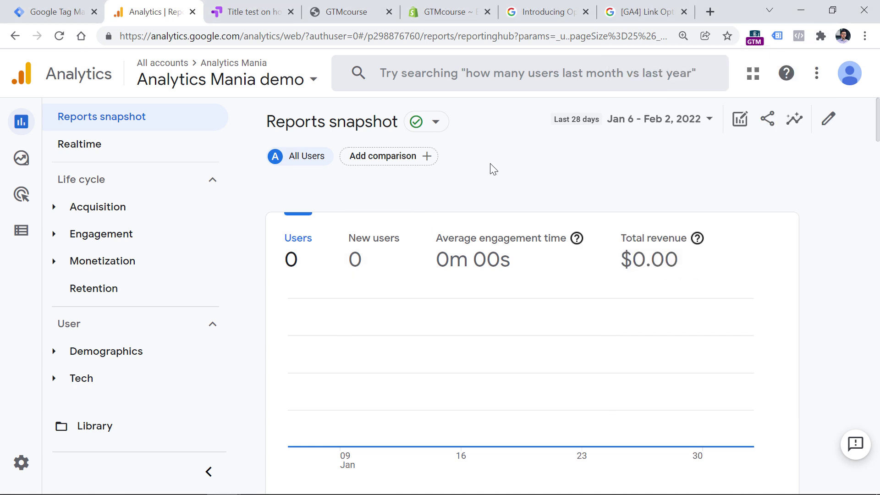
Open DebugView in Google Analytics and show the parameters of the experiment_impression event.
left_click(29, 235)
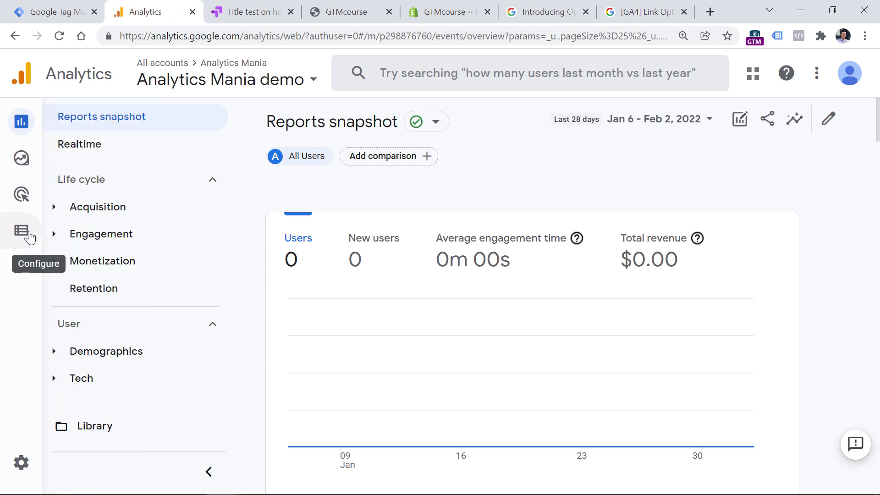
left_click(100, 229)
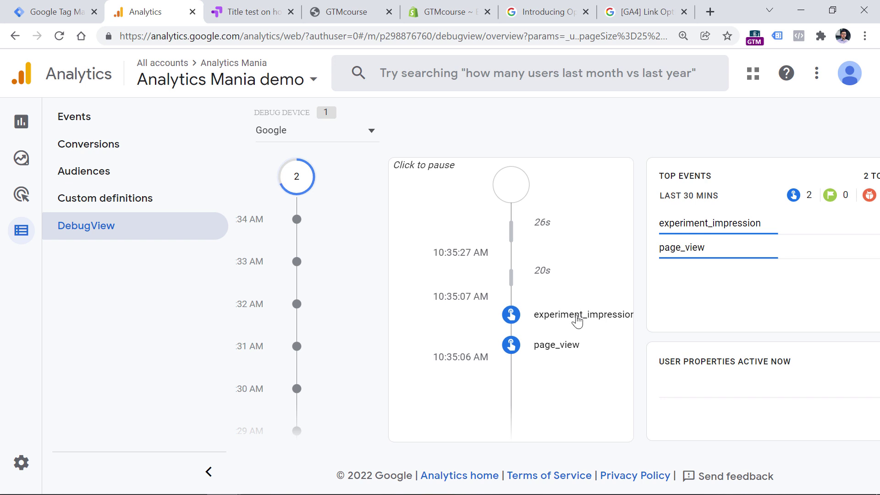
left_click(590, 322)
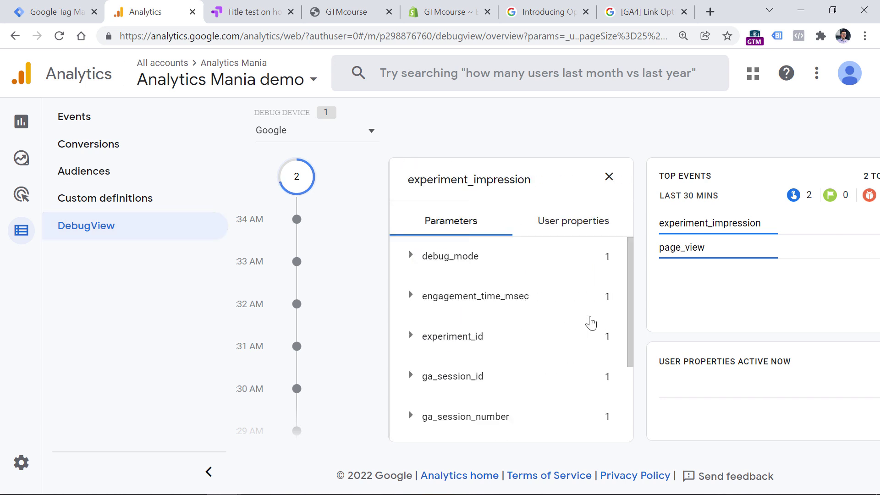
Look through the experiment_impression event's parameters and expand experiment_id to view its value.
scroll(439, 279, "down", 1)
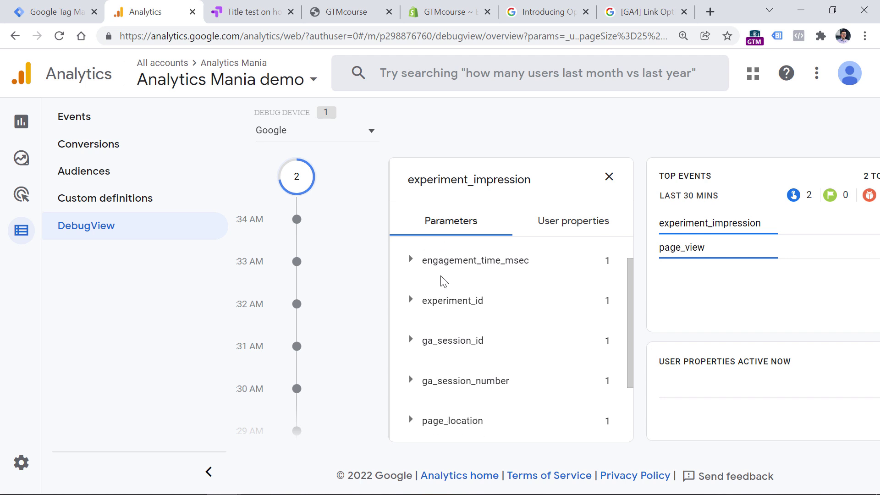
left_click(410, 283)
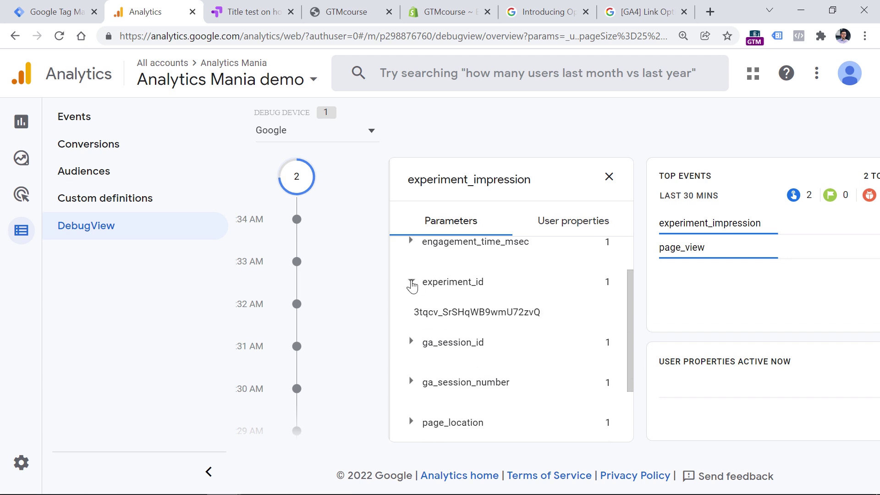
left_click(411, 284)
scroll(457, 288, "down", 2)
scroll(629, 343, "up", 2)
left_click(411, 337)
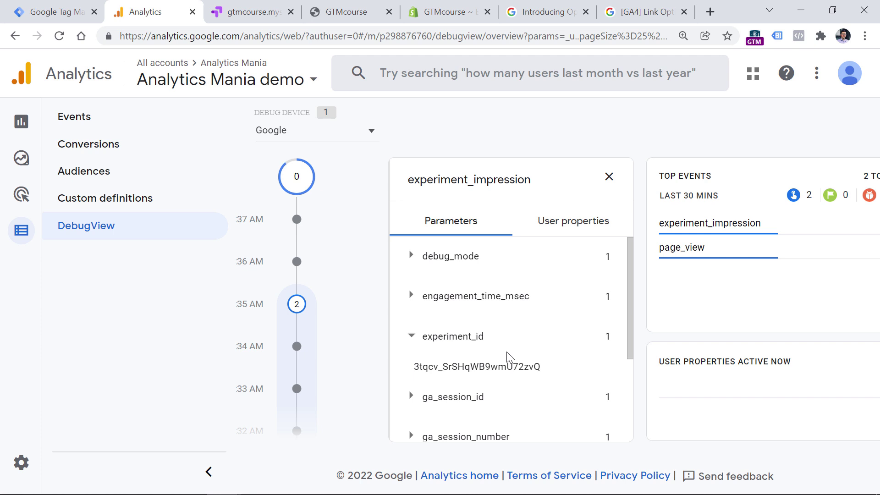
Copy the experiment_id value and use it to search for the matching experience in Optimize.
left_click_drag(507, 357, 451, 363)
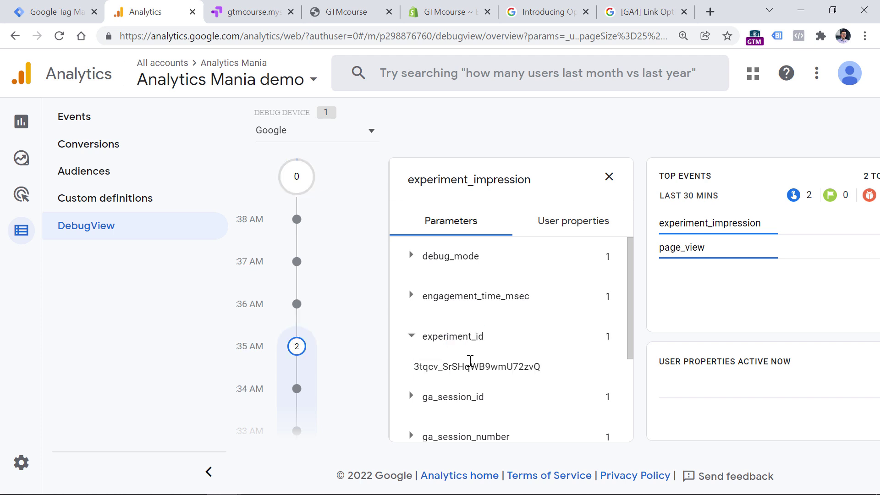
double_click(462, 365)
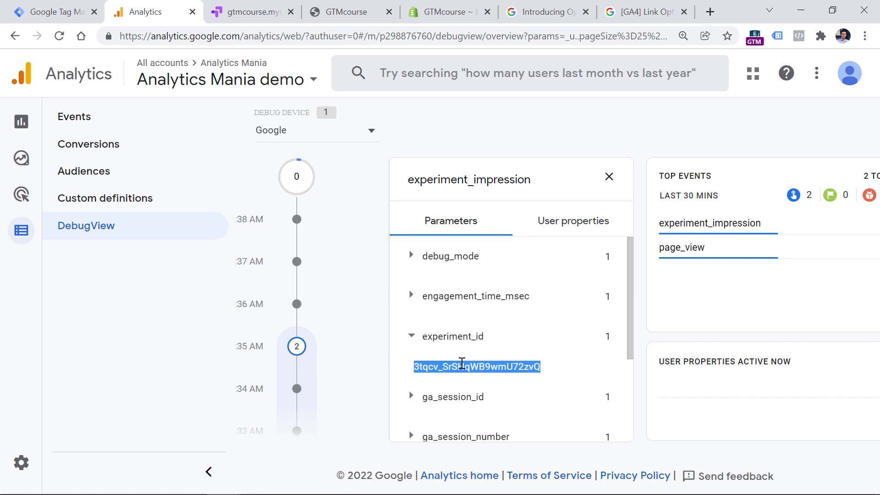
right_click(461, 365)
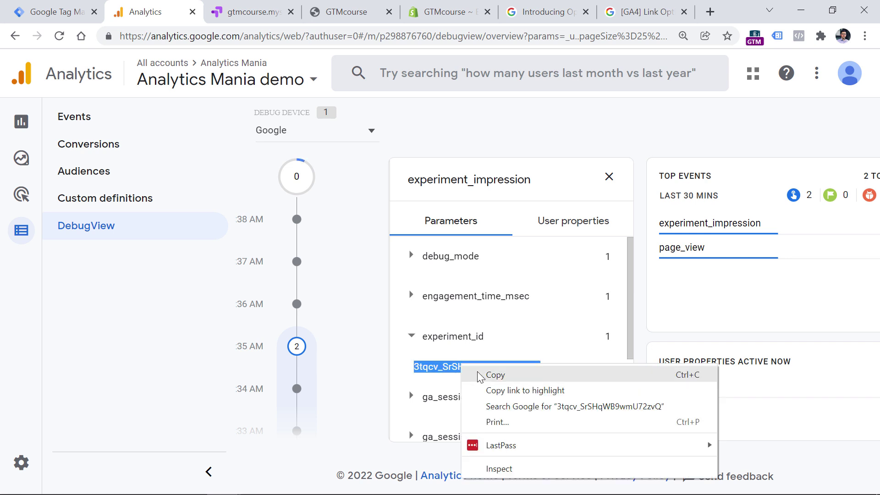
left_click(494, 375)
left_click(236, 7)
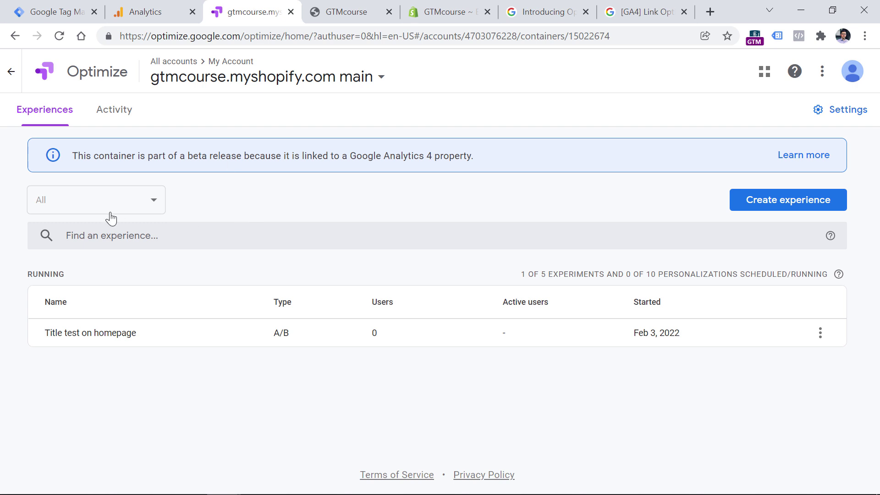
left_click(80, 243)
key("ctrl+v")
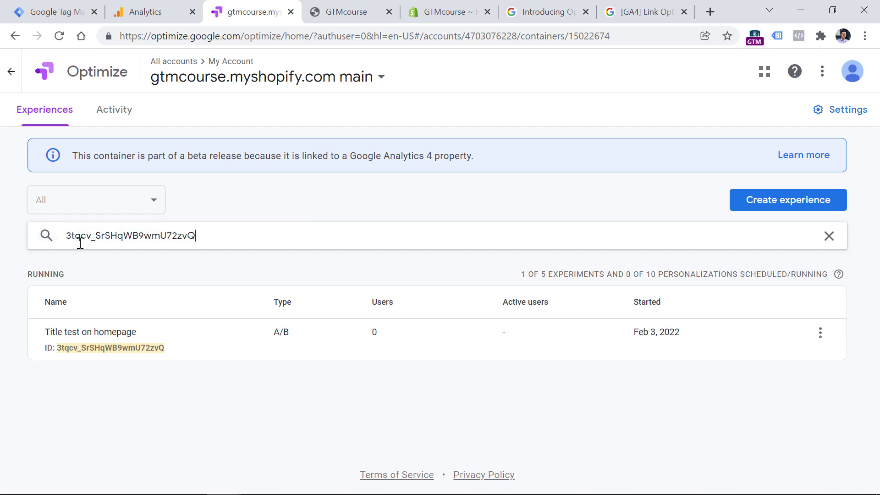
Open the "Title test on homepage" experiment's details and highlight the Experiment ID under Measurement and objectives.
left_click(101, 338)
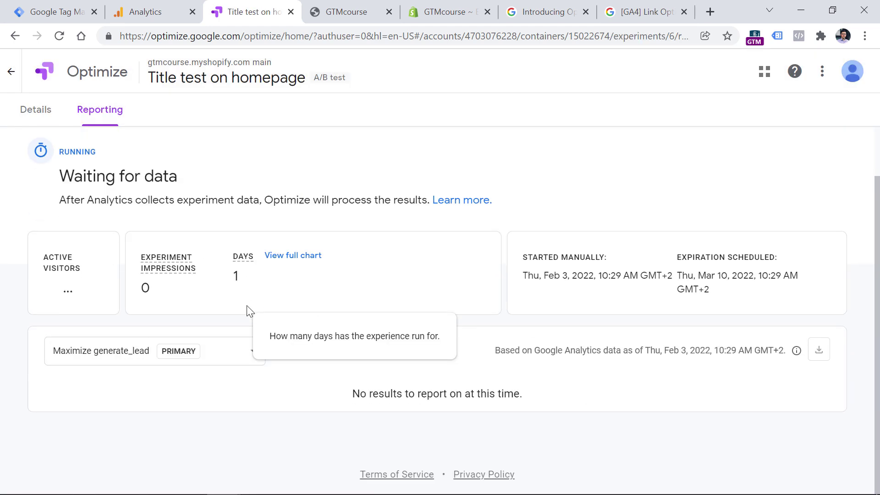
left_click(44, 111)
scroll(269, 348, "down", 15)
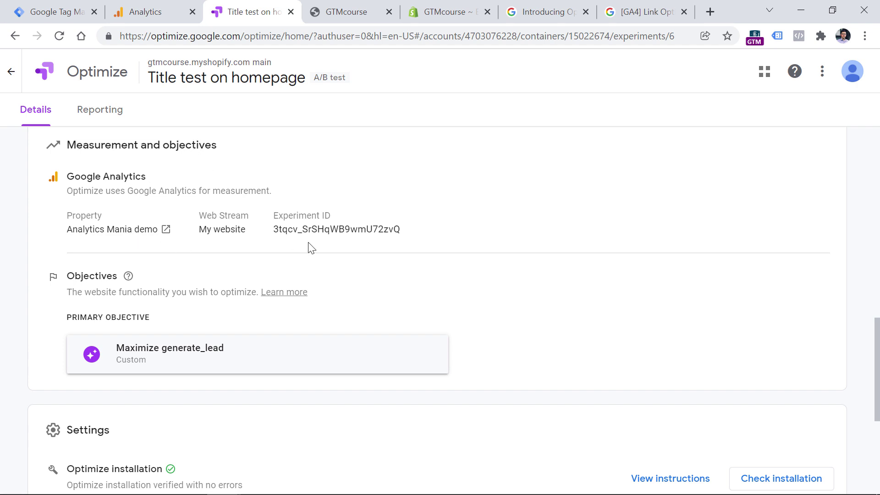
left_click_drag(276, 231, 420, 235)
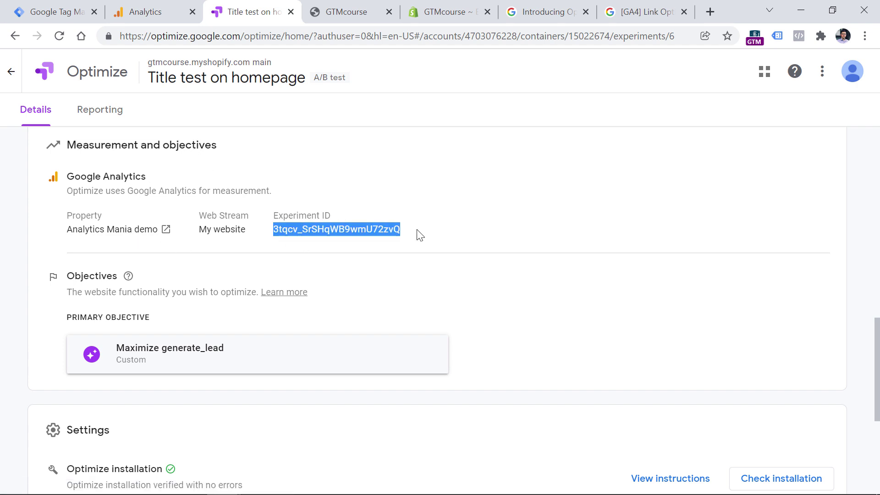
Return to DebugView in Google Analytics and expand the variant_id parameter of the experiment_impression event.
key("ctrl+shift+Tab")
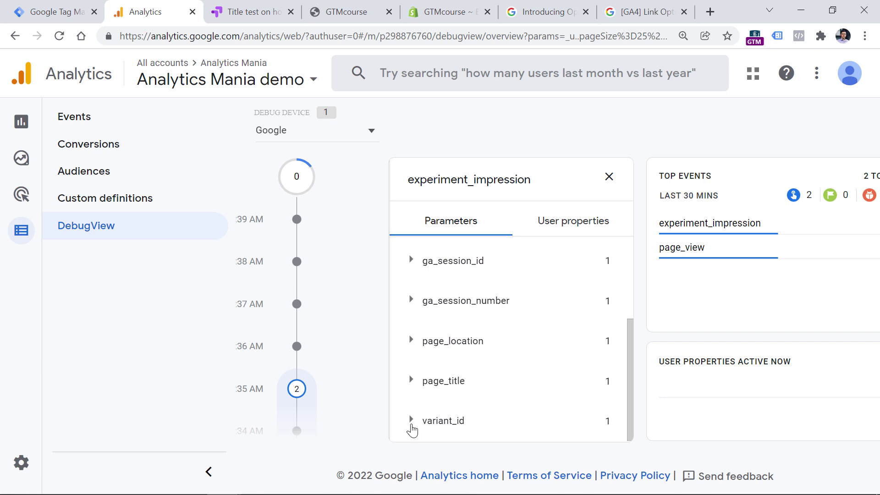
left_click(413, 421)
left_click_drag(414, 431, 542, 431)
left_click(542, 431)
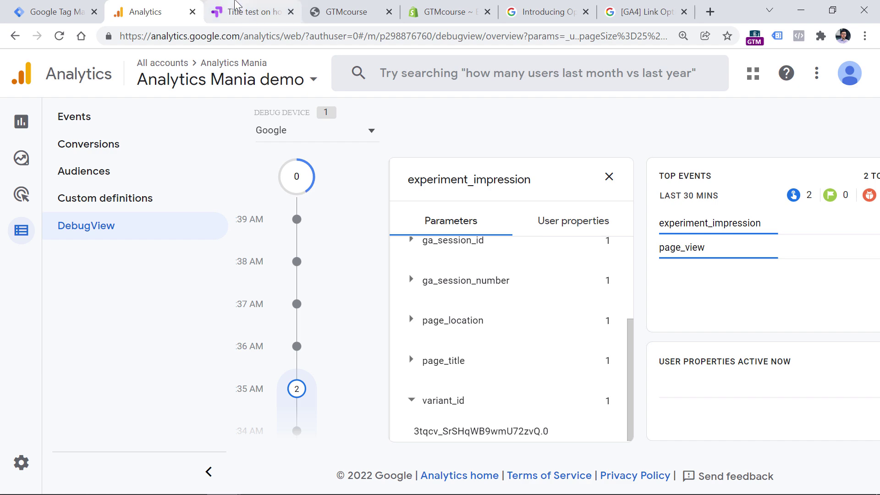
Check the experiment's variants in Optimize against the final digit of the variant_id value in DebugView.
left_click(238, 7)
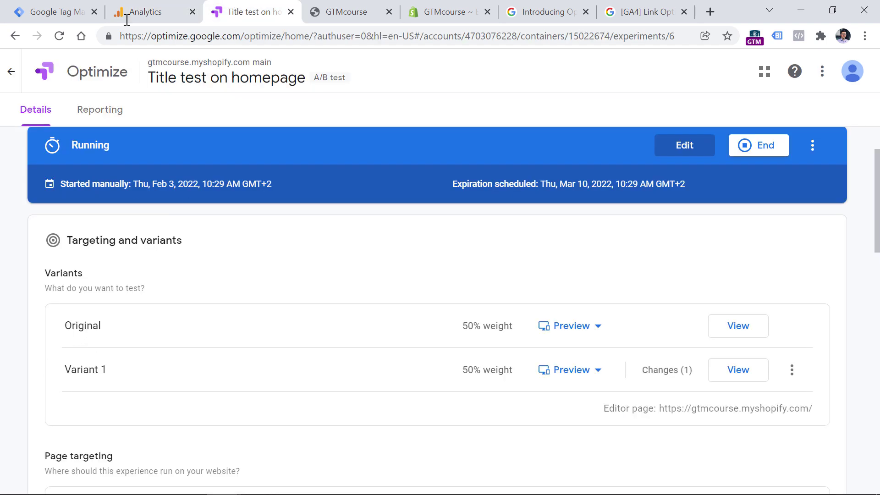
left_click(142, 11)
left_click_drag(549, 432, 544, 431)
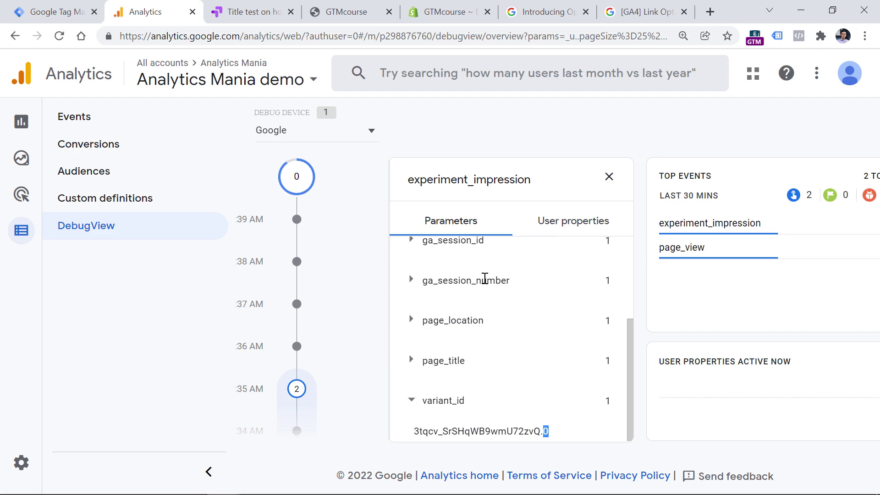
Switch to the incognito store window and list the store's cookies in the developer tools.
key("alt+Tab")
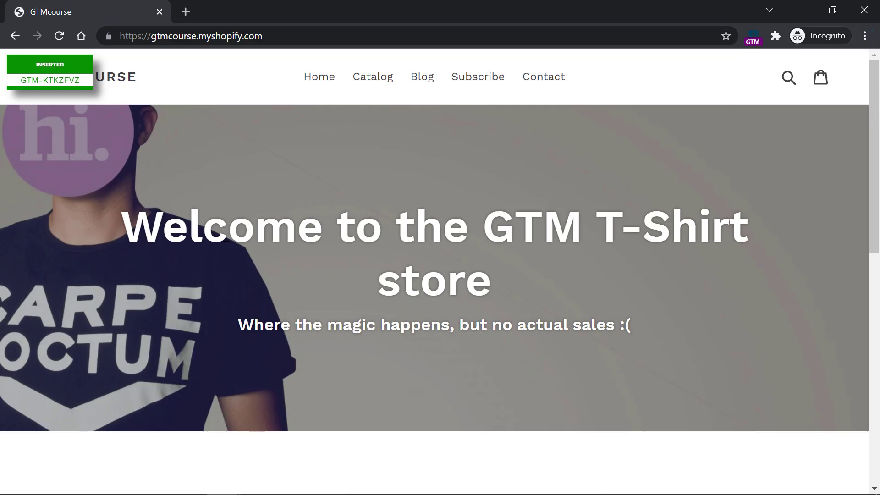
key("ctrl+shift+i")
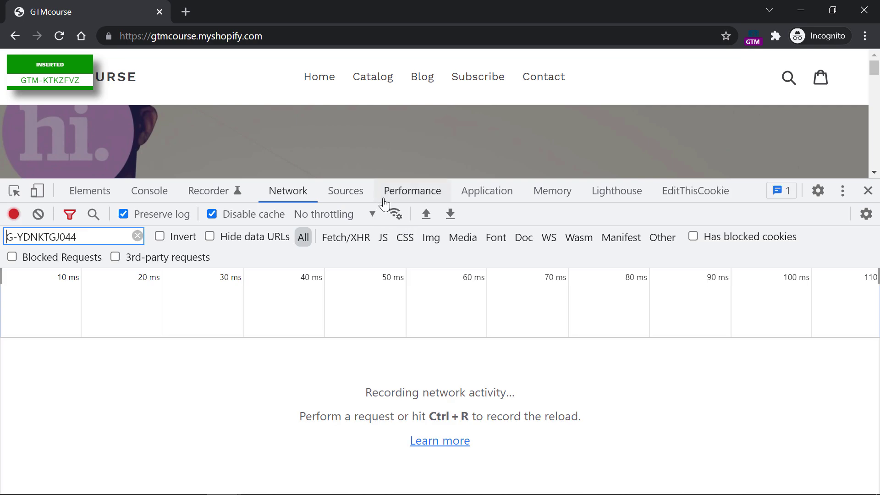
left_click(504, 196)
left_click(70, 414)
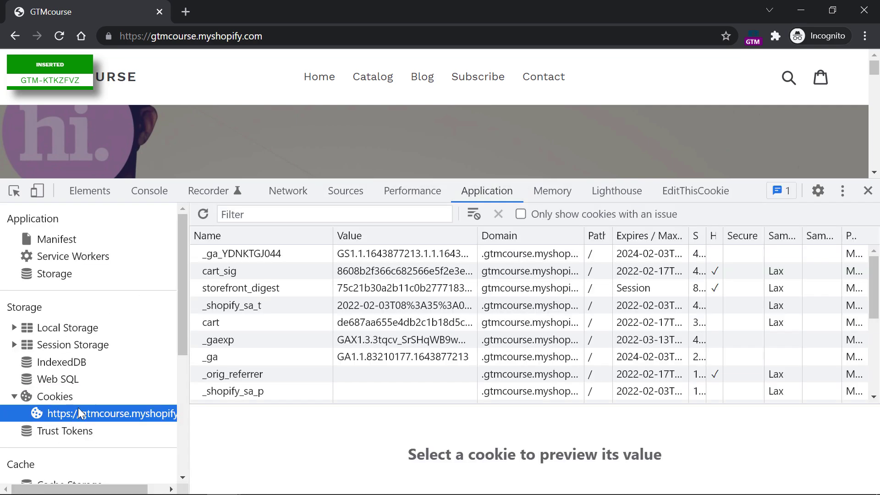
Delete all of the store's cookies, starting with _ga.
left_click(267, 254)
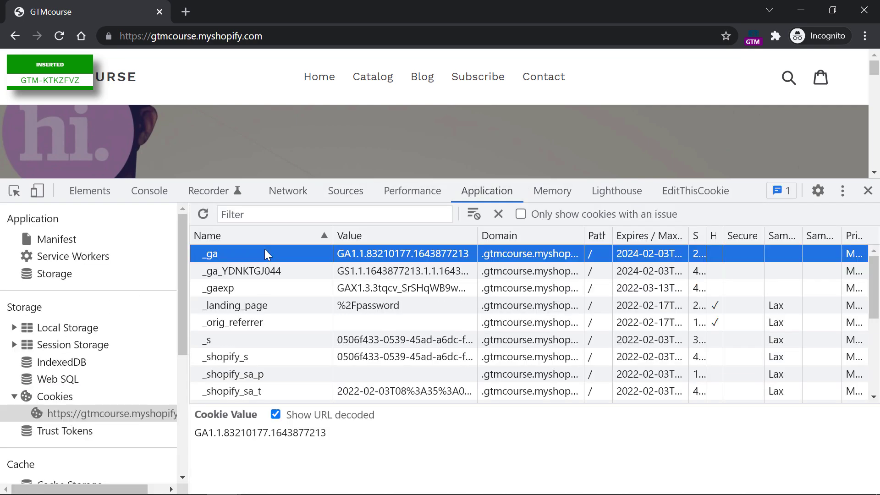
key("Delete")
key("Delete")
key("Delete")
key("Delete")
key("Delete")
key("Delete")
key("Delete")
key("Delete")
key("Delete")
key("Delete")
key("Delete")
key("Delete")
key("Delete")
key("Delete")
key("Delete")
key("Delete")
key("Delete")
key("Delete")
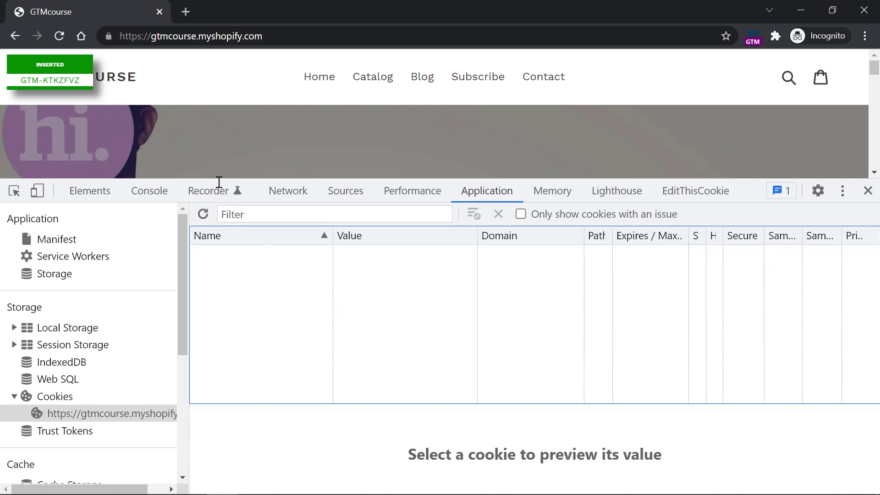
Close the developer tools, reload the store homepage and reopen its cookie list.
left_click(867, 190)
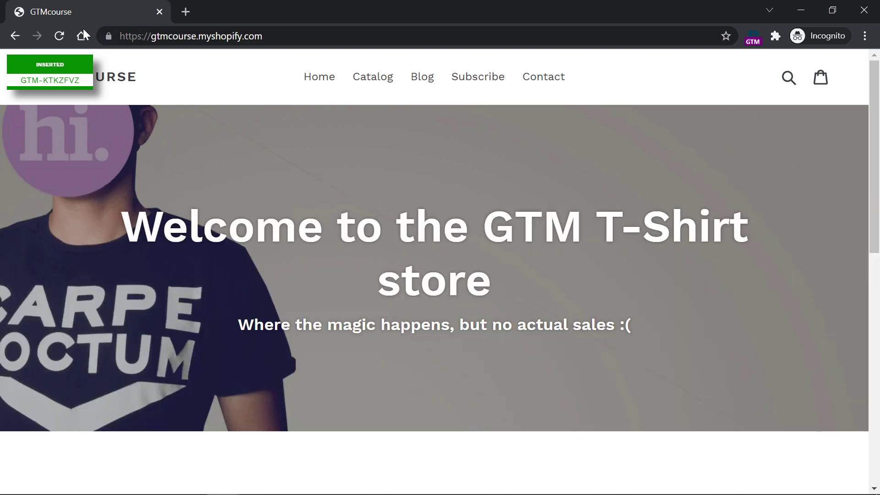
left_click(59, 36)
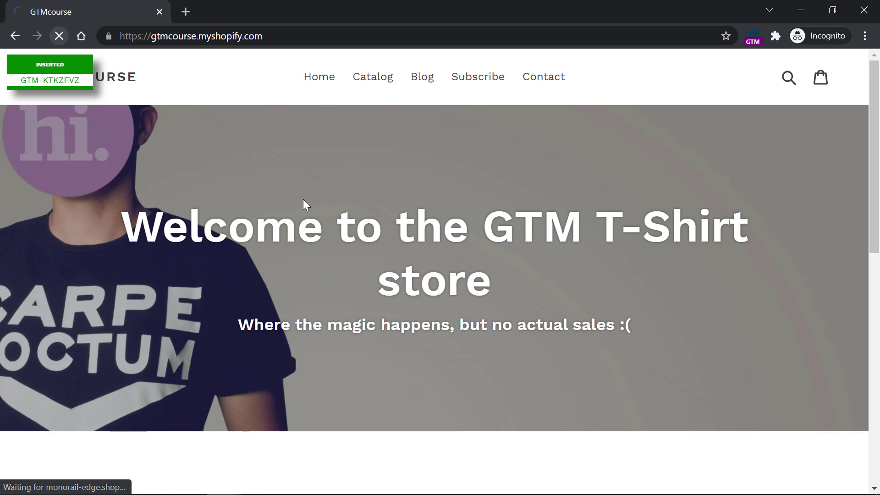
key("F12")
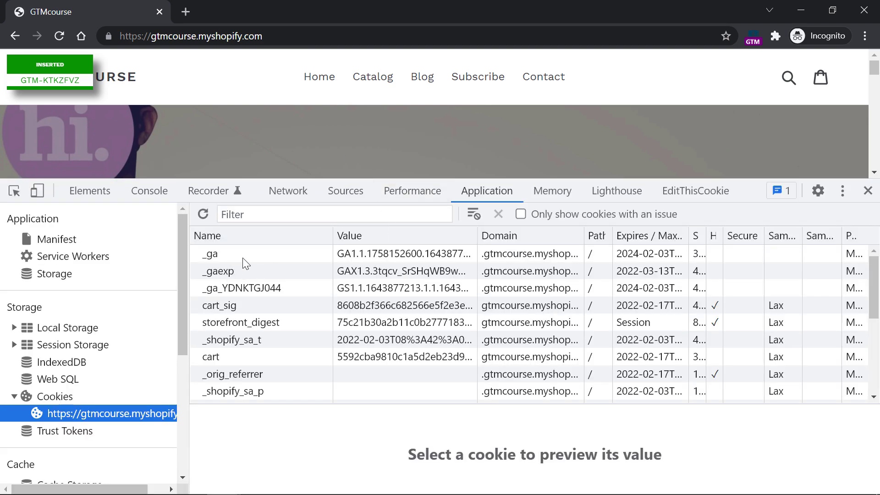
Delete the _ga and _gaexp cookies, and reload the store homepage with the developer tools closed.
left_click(254, 254)
left_click(238, 271)
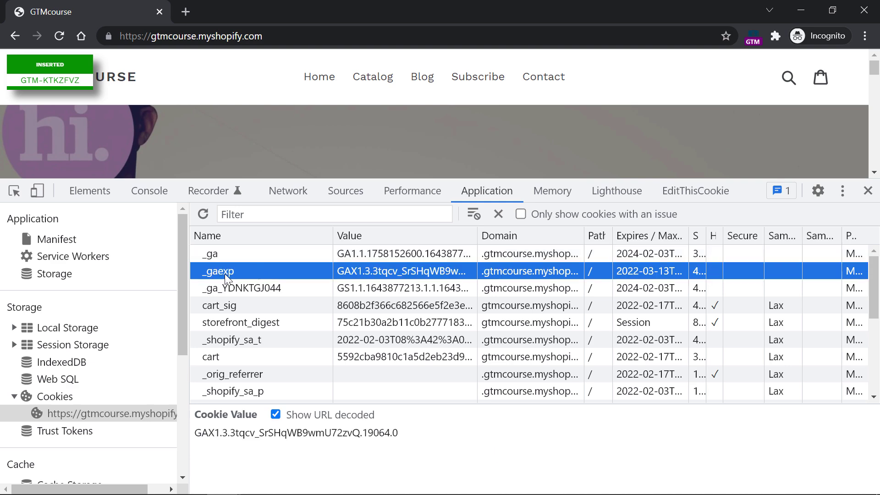
key("Delete")
left_click(320, 144)
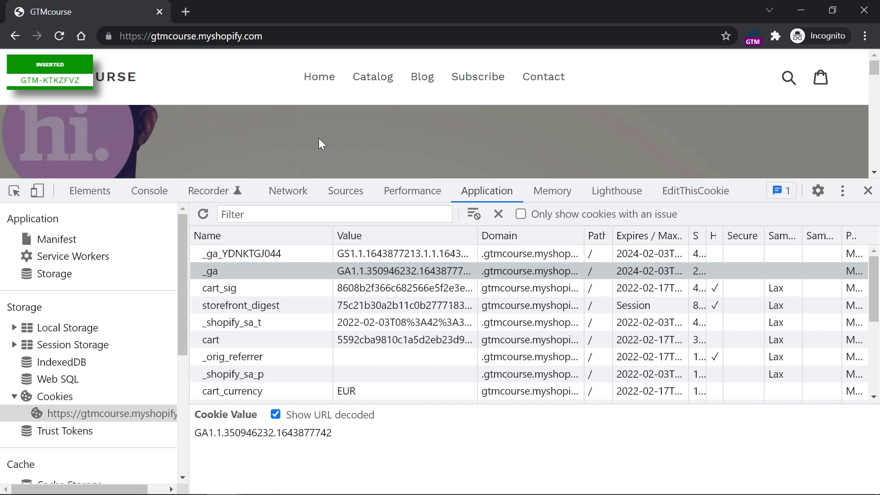
key("F5")
key("F12")
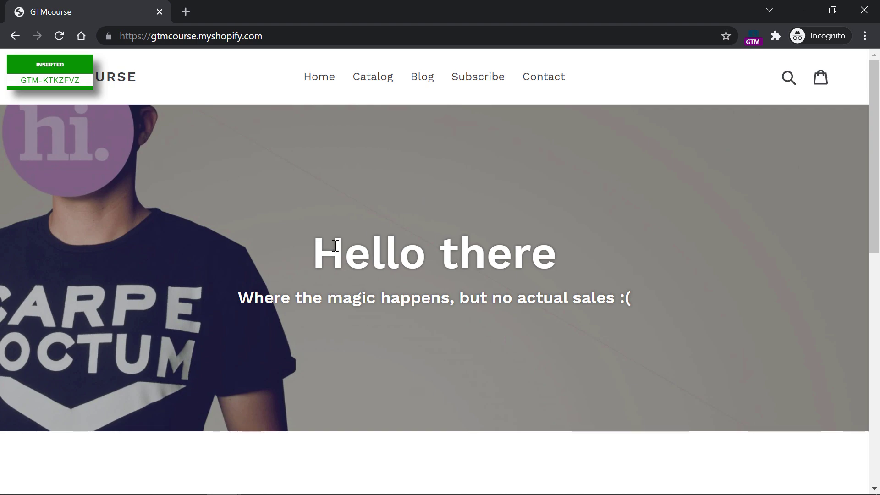
Check the homepage title in the incognito window, then return to DebugView and select the last debug device.
left_click_drag(318, 242, 568, 241)
left_click(568, 241)
left_click(800, 11)
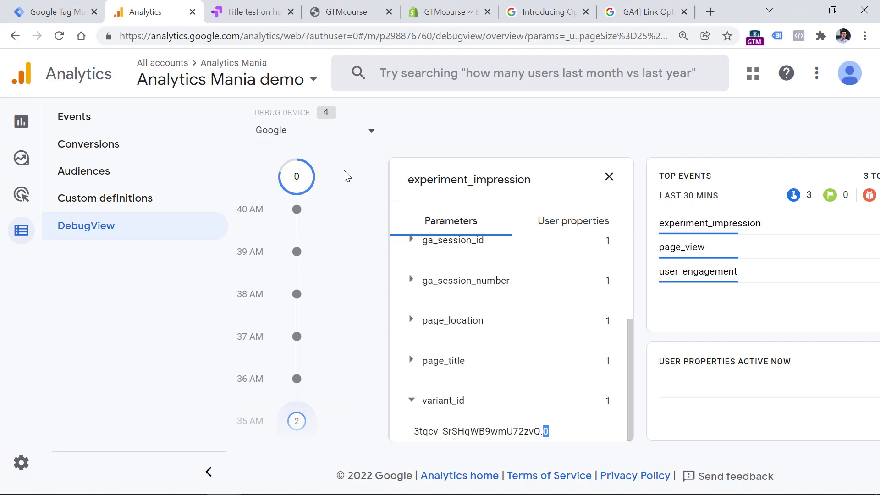
left_click(477, 120)
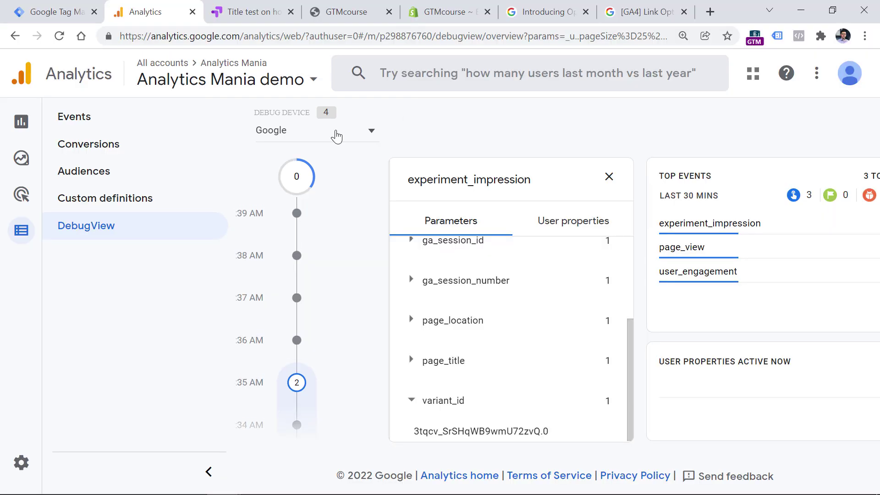
left_click(337, 137)
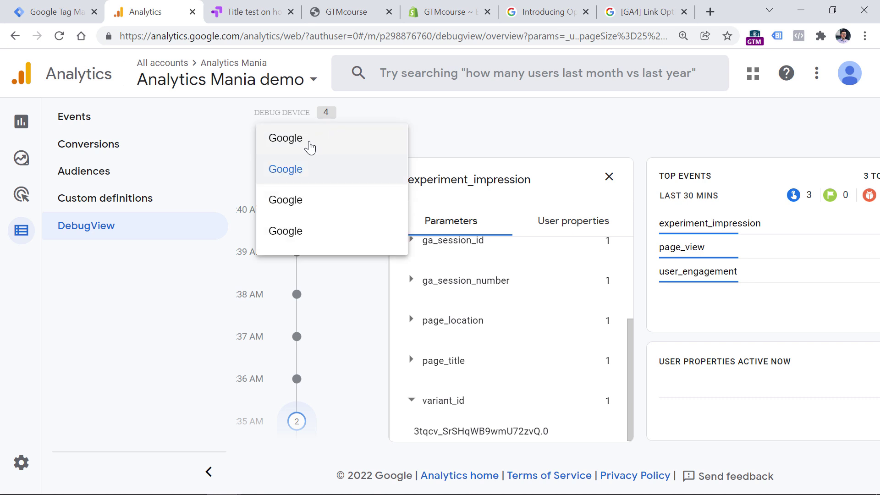
left_click(301, 231)
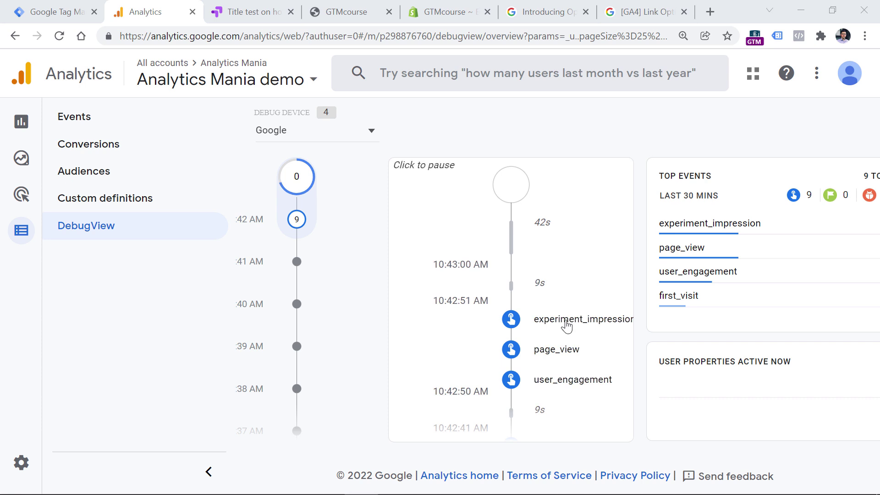
Open the latest experiment_impression event and inspect its experiment_id and variant_id parameters.
left_click(573, 325)
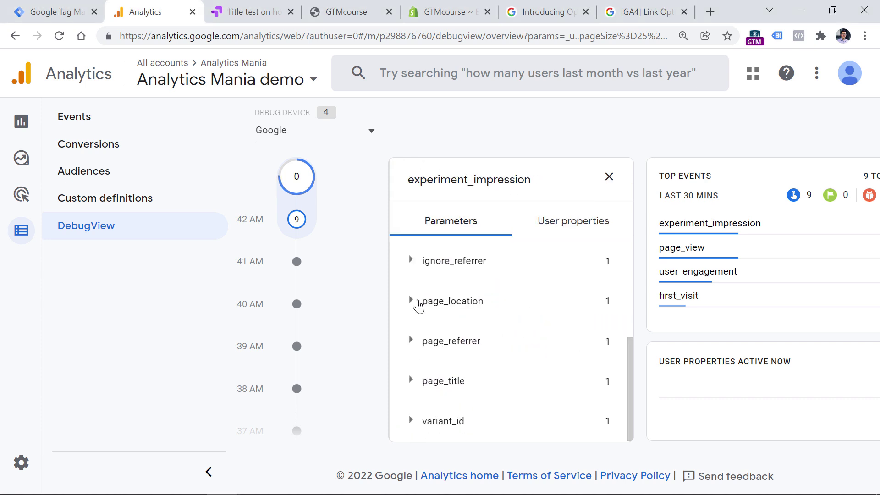
scroll(428, 311, "up", 5)
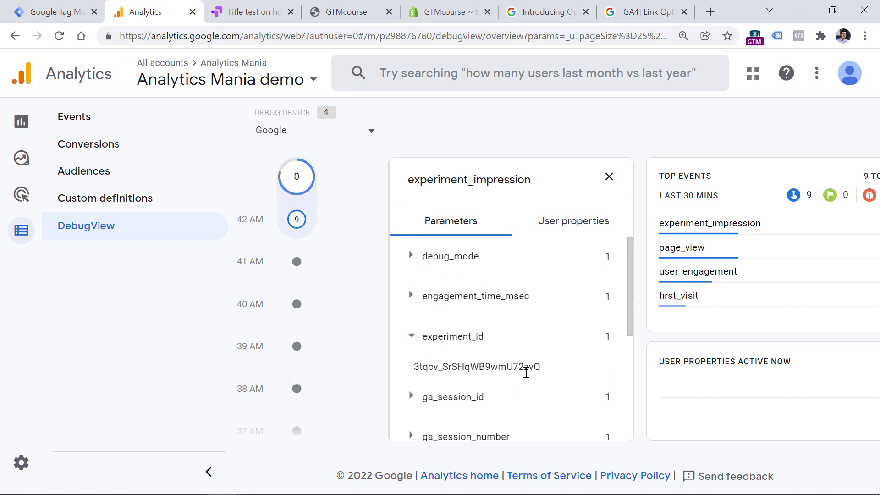
left_click(411, 343)
scroll(426, 380, "down", 5)
left_click(411, 421)
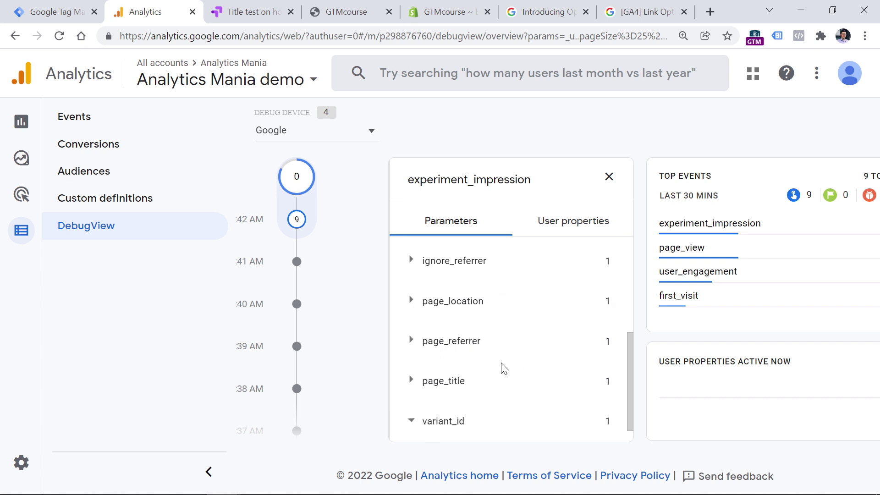
double_click(546, 430)
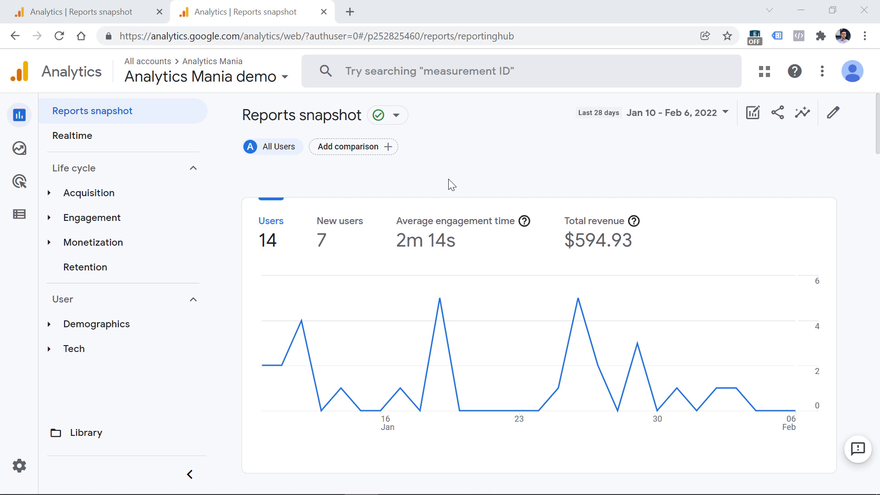
Switch to the other Analytics Mania demo property and examine the event table in its Engagement Events report.
key("ctrl+Tab")
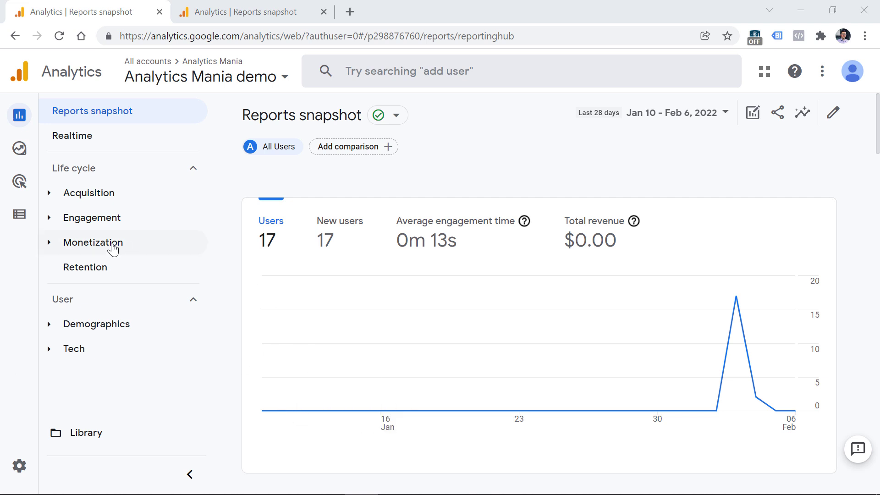
mouse_move(23, 125)
left_click(56, 224)
left_click(106, 268)
scroll(398, 188, "down", 10)
scroll(399, 183, "down", 4)
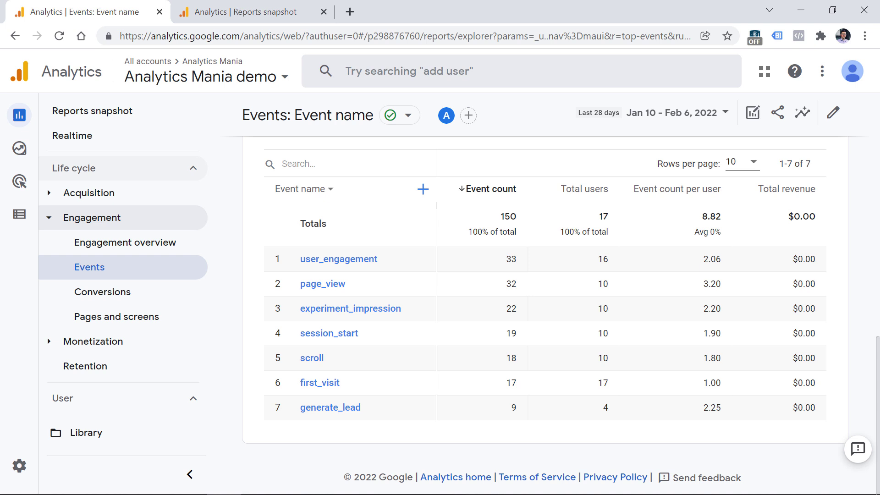
Start a Free form exploration and search its available dimensions for "variant".
left_click(20, 155)
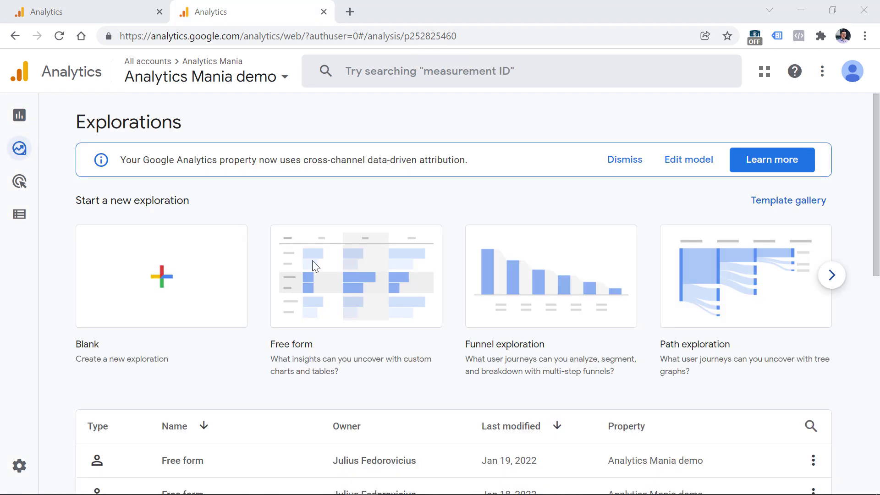
left_click(366, 277)
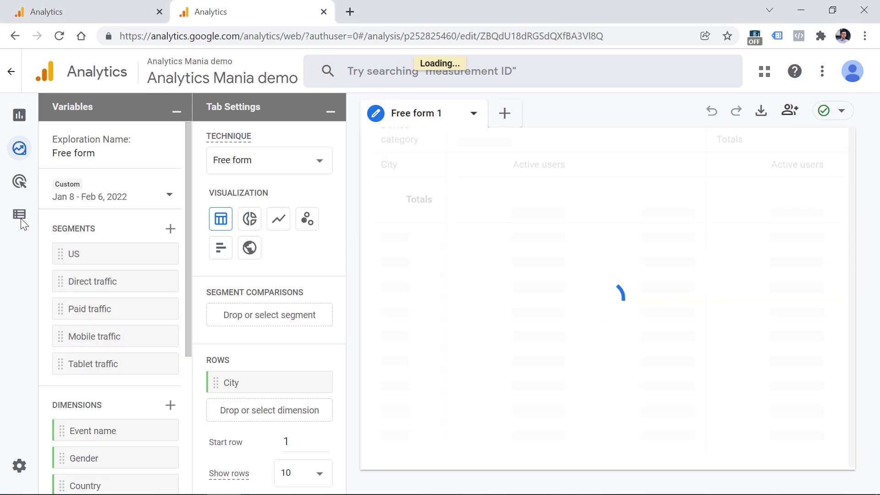
left_click(170, 405)
type("variant")
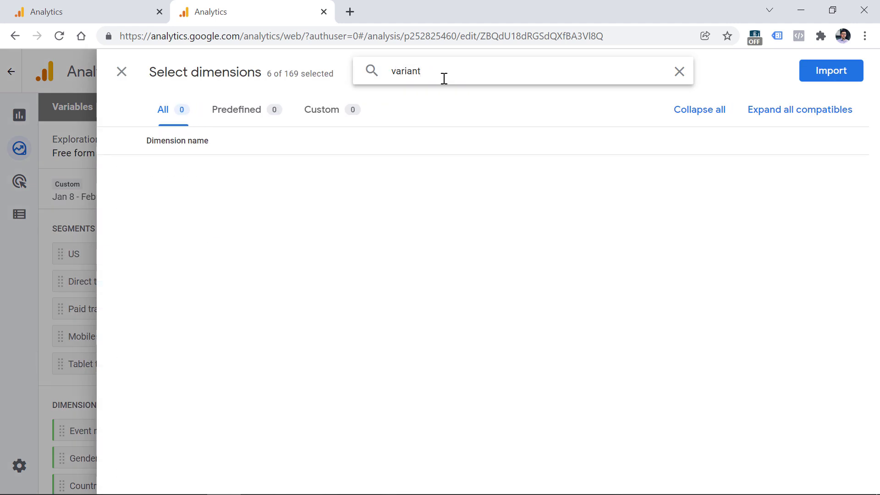
Search the available dimensions for "experimen" and close the dimension selection without importing any.
key("BackSpace")
key("BackSpace")
key("BackSpace")
key("BackSpace")
key("BackSpace")
key("BackSpace")
key("BackSpace")
type("exper")
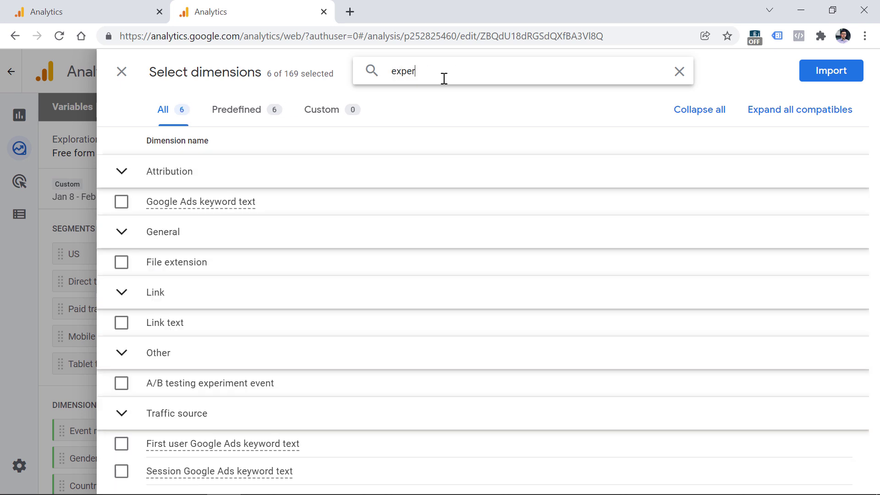
type("imen")
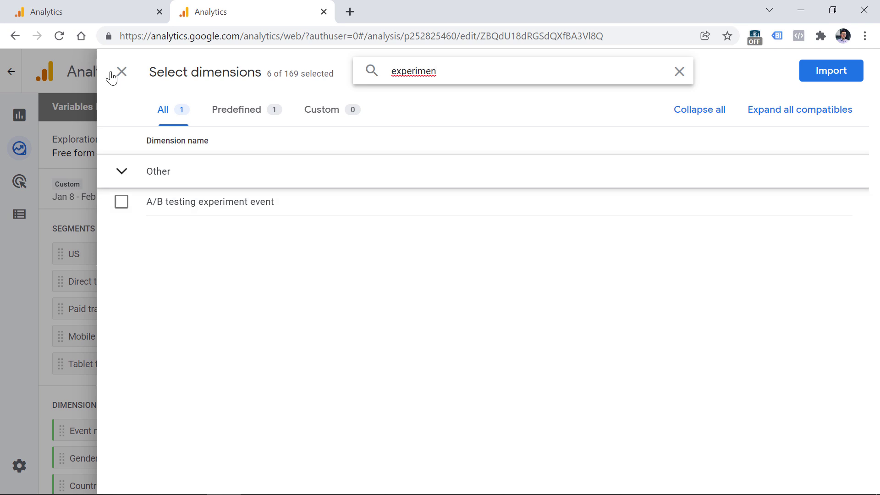
double_click(412, 69)
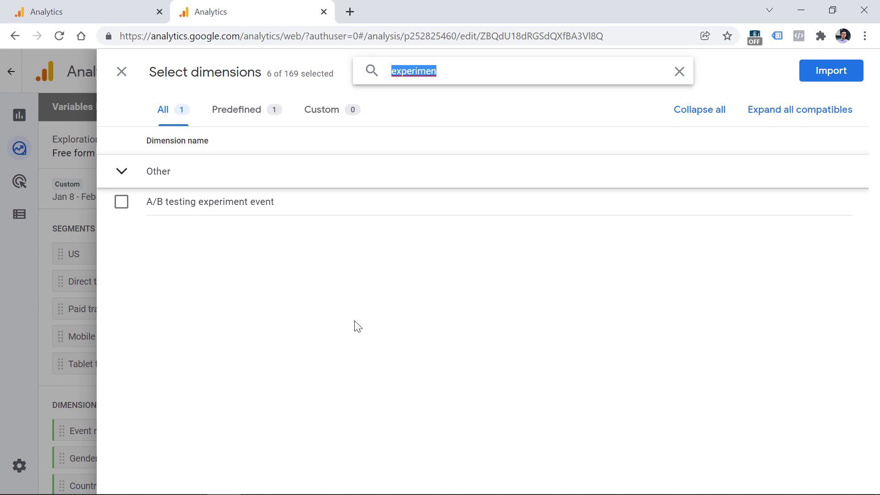
left_click(121, 72)
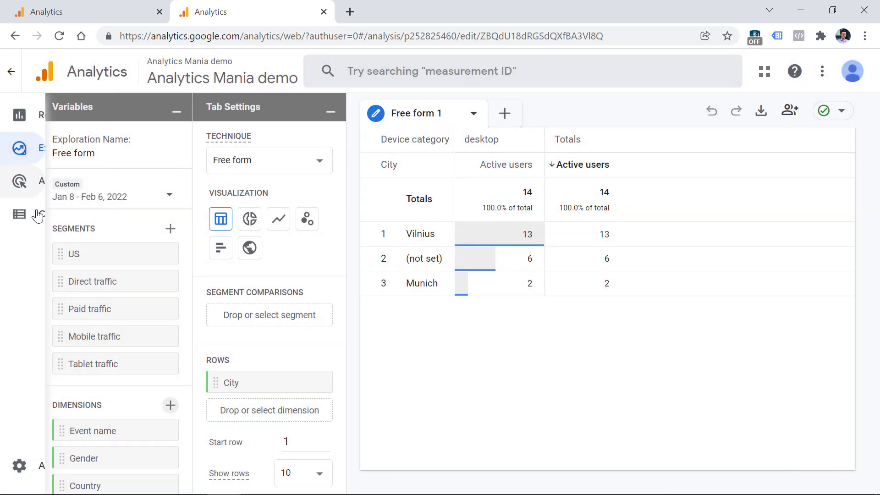
In the property's custom definitions, create an event-scoped custom dimension named Experiment ID CD for the event parameter experiment_id.
mouse_move(21, 160)
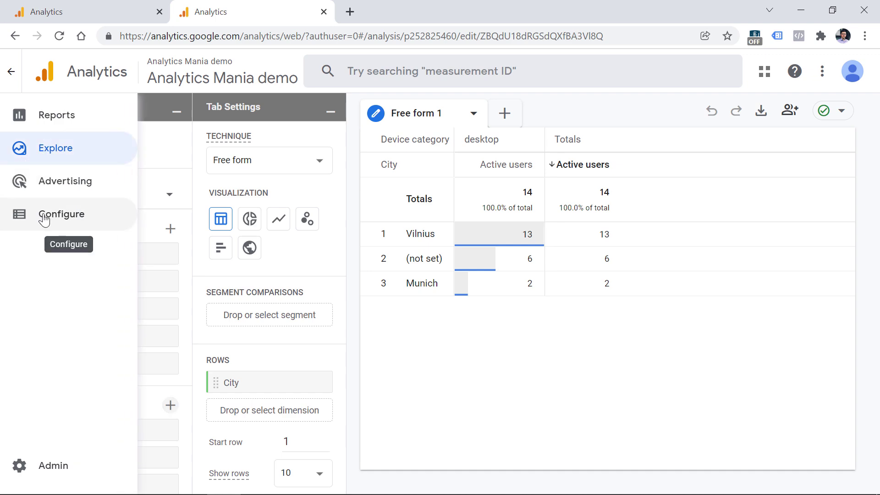
left_click(43, 217)
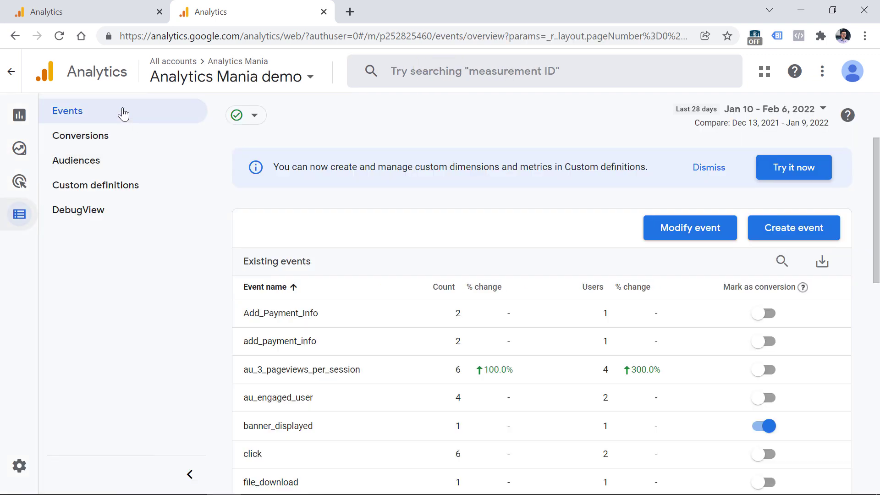
left_click(103, 185)
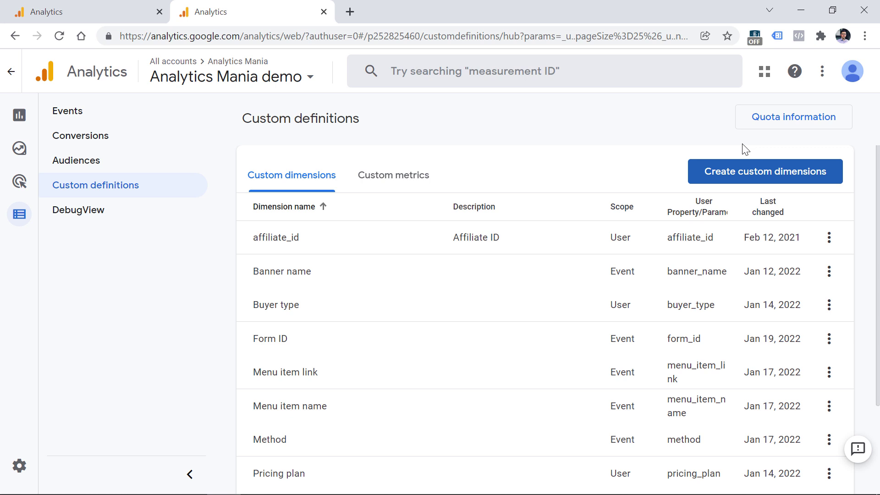
left_click(766, 174)
left_click(535, 130)
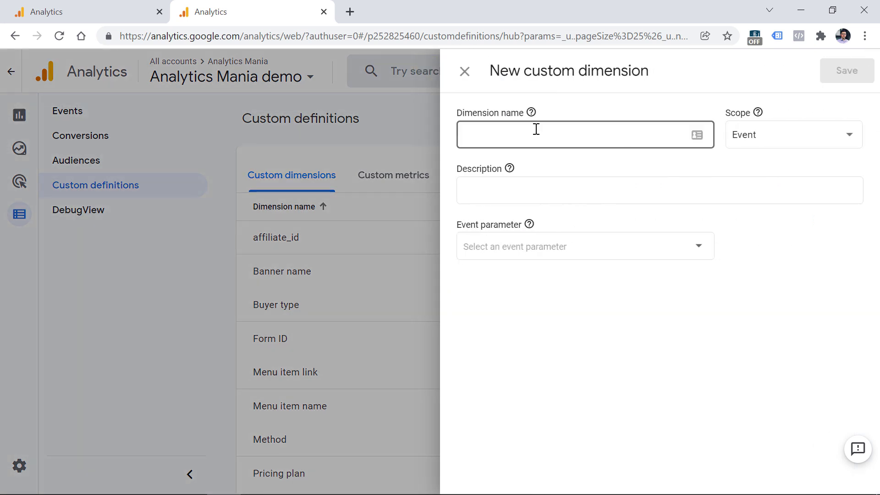
type("Experiment ID")
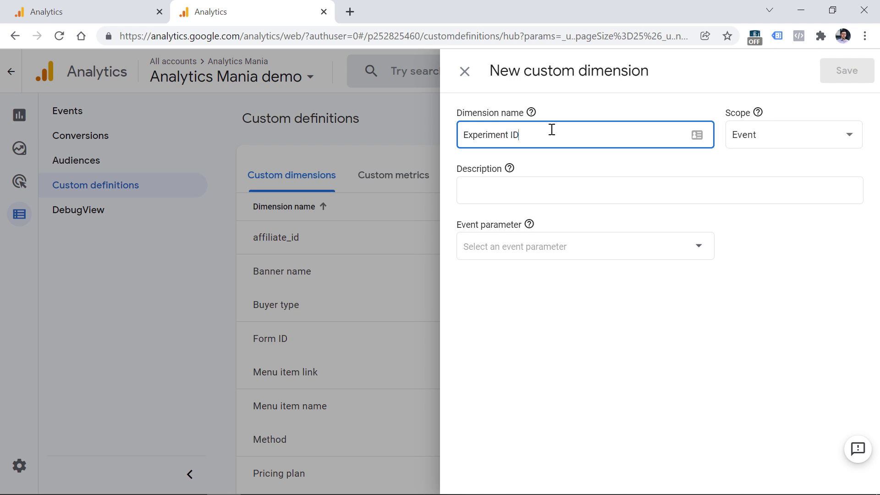
type(" CD")
left_click(582, 247)
left_click(842, 316)
left_click(527, 247)
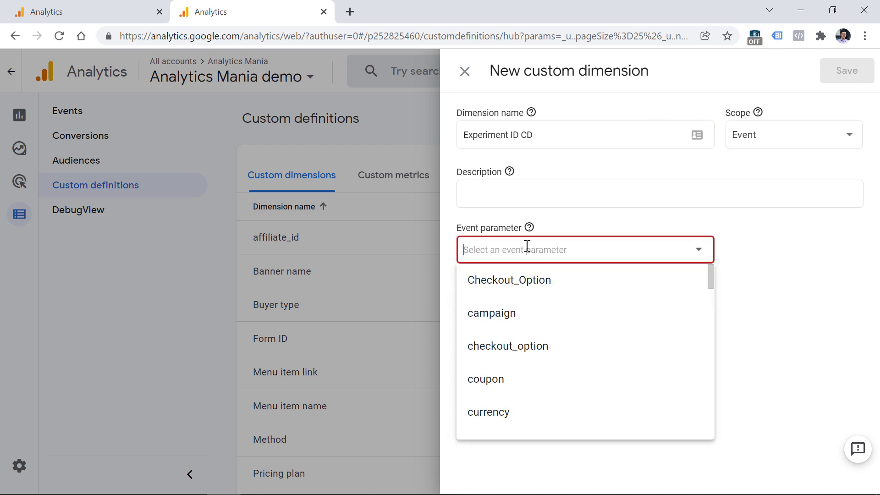
type("experiment_id")
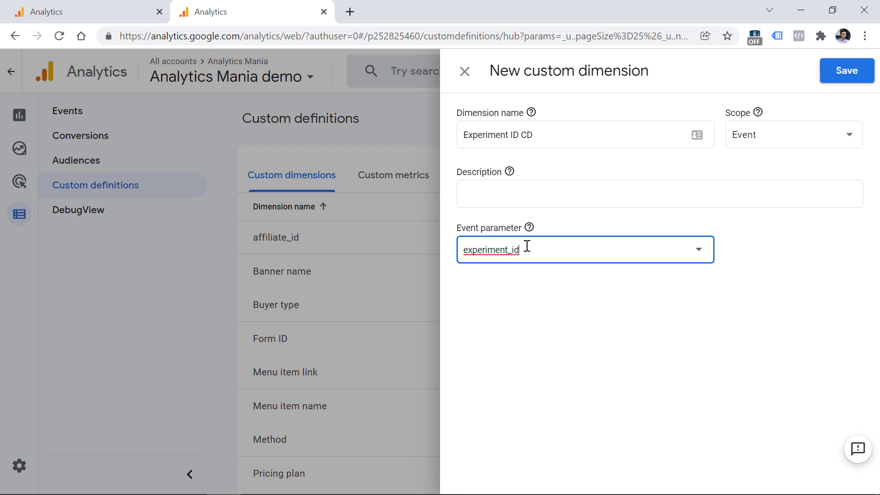
left_click(847, 71)
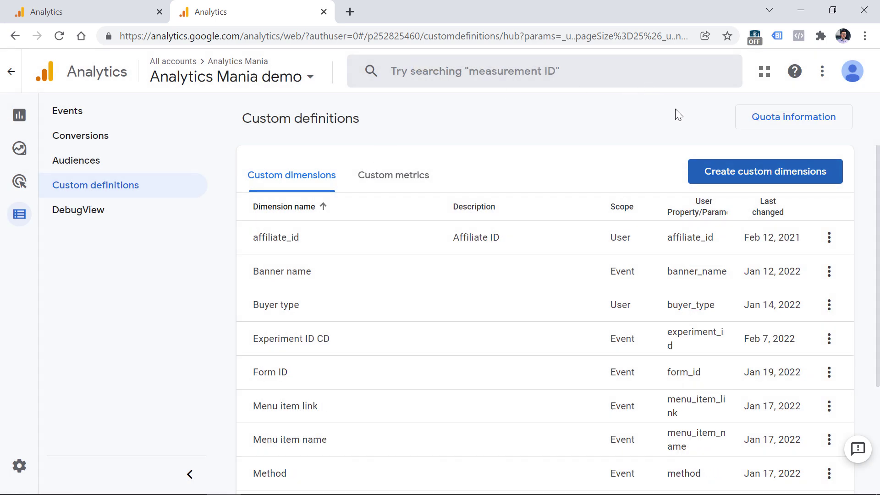
Create another event-scoped custom dimension named Variant ID CD for the event parameter variant_id.
left_click(770, 172)
left_click(477, 131)
type("V")
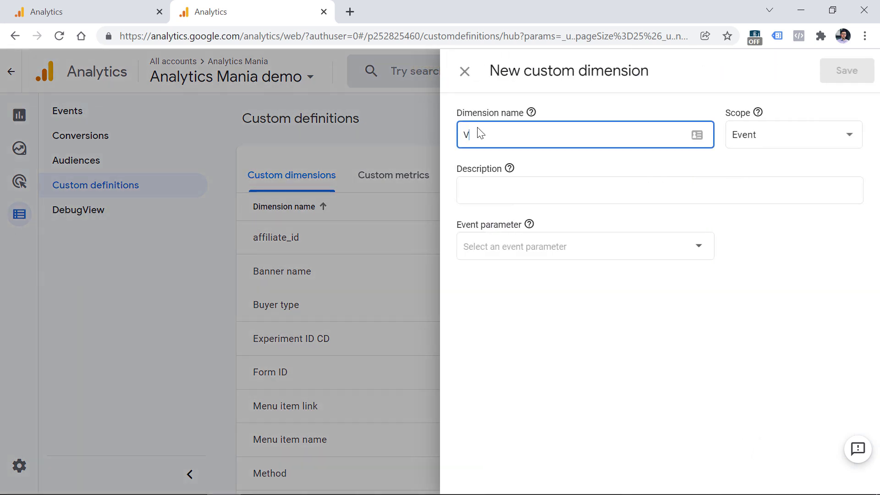
type("ariant ID CD")
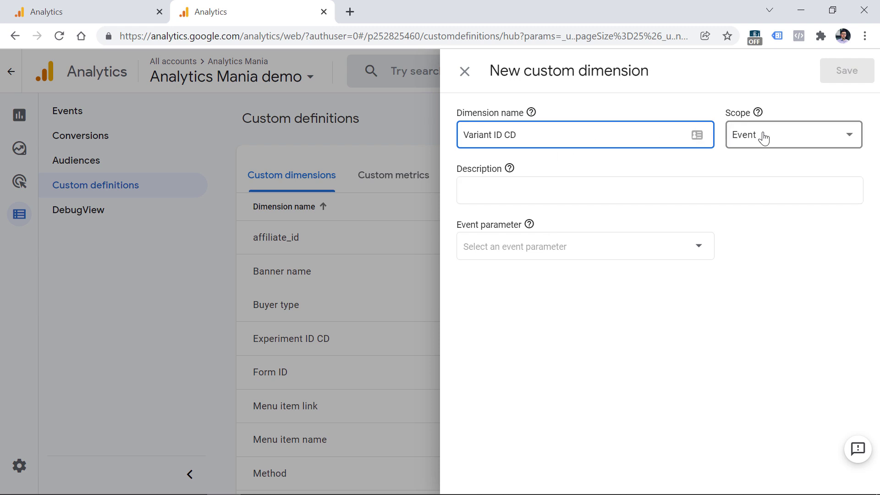
left_click(564, 251)
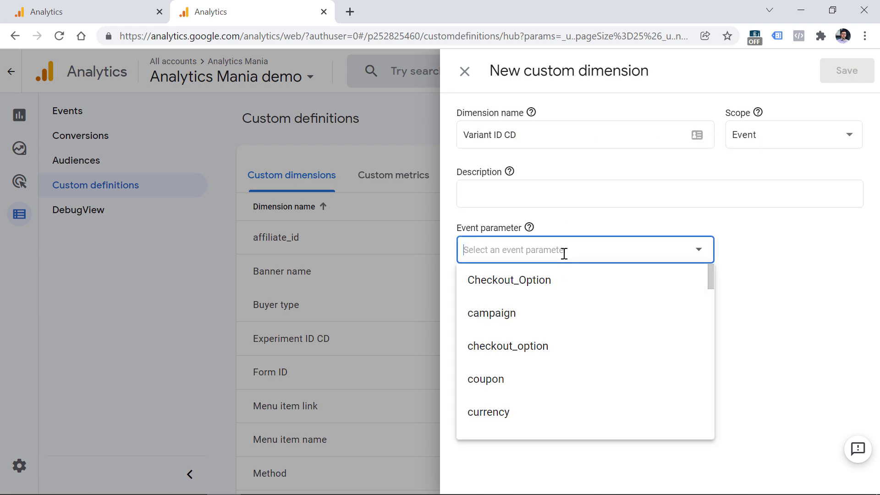
type("variant_id")
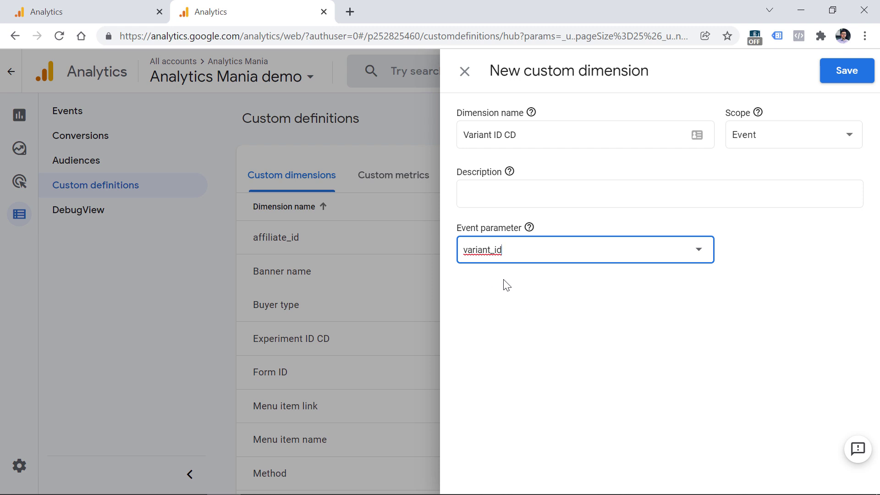
left_click(845, 72)
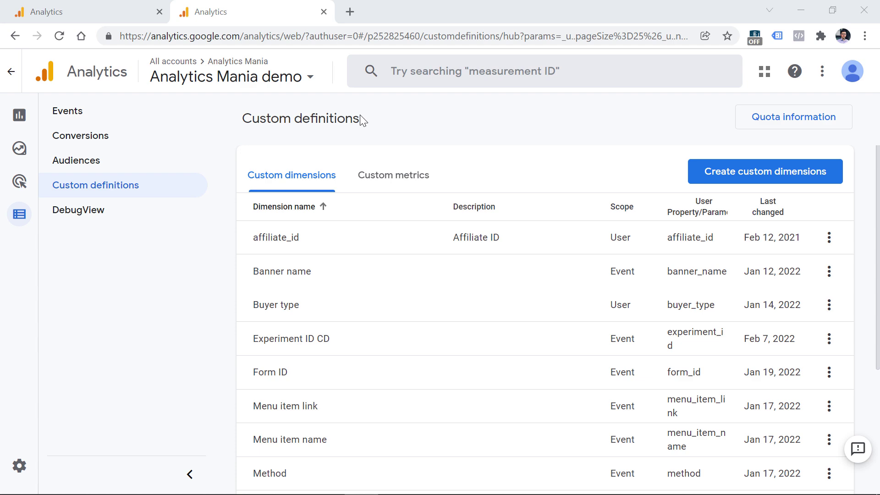
Open the experiment_impression details from the Engagement Events report and examine the Variant ID CD breakdown.
left_click(55, 120)
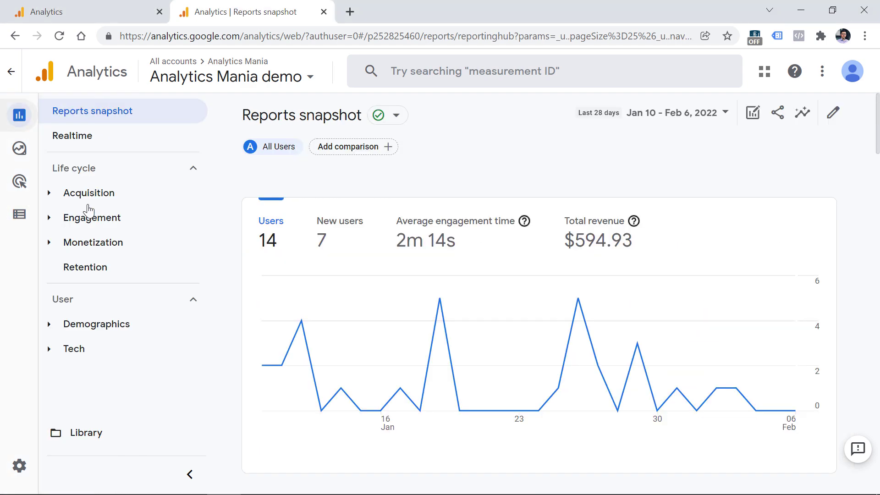
left_click(77, 222)
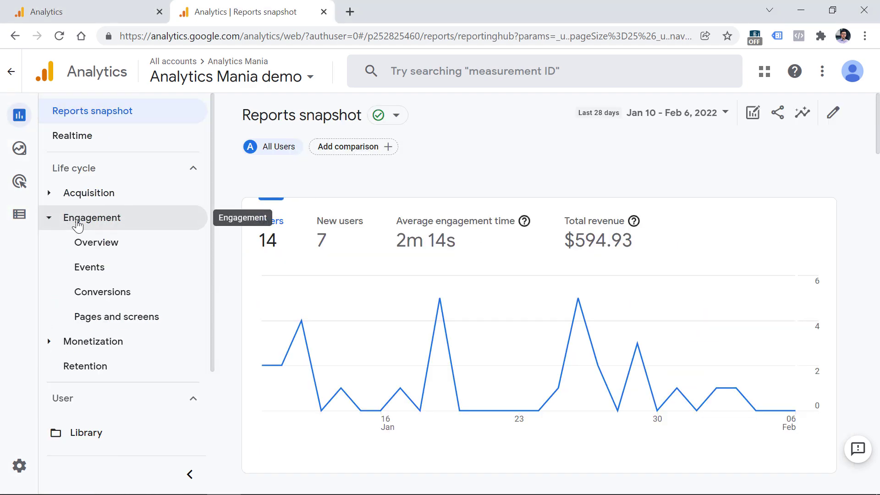
left_click(91, 268)
scroll(446, 259, "down", 12)
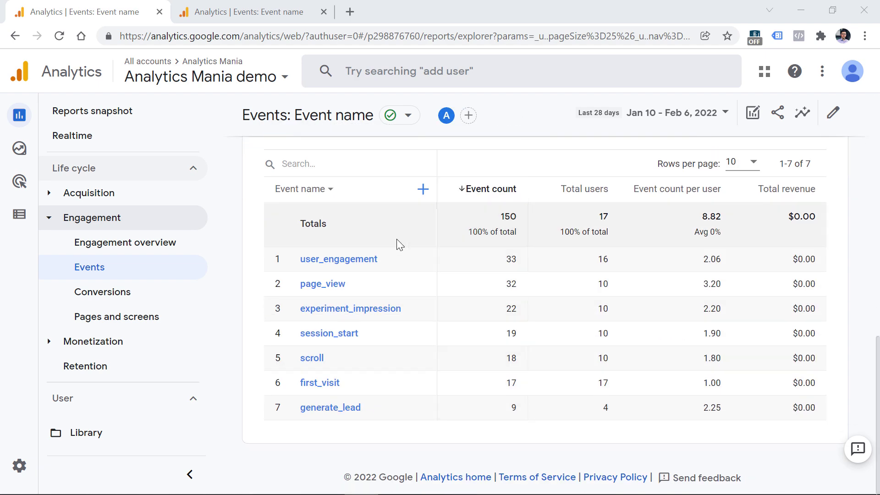
left_click(356, 309)
scroll(451, 177, "down", 15)
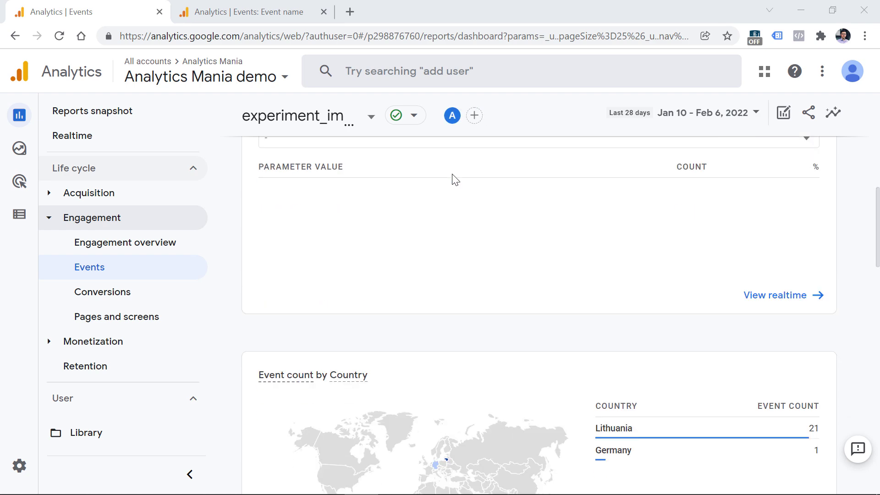
scroll(451, 188, "up", 5)
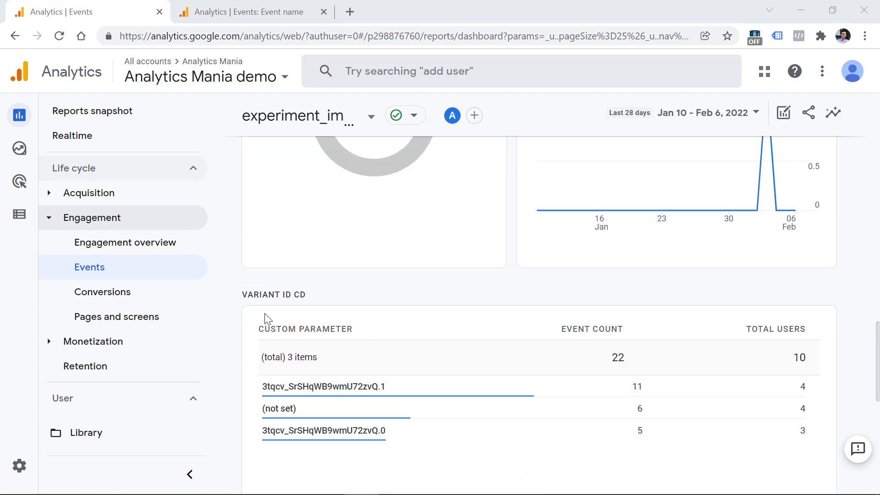
Examine the Variant ID CD and Experiment ID CD breakdowns and compare the two variant IDs for experiment_impression.
triple_click(284, 296)
scroll(293, 385, "down", 5)
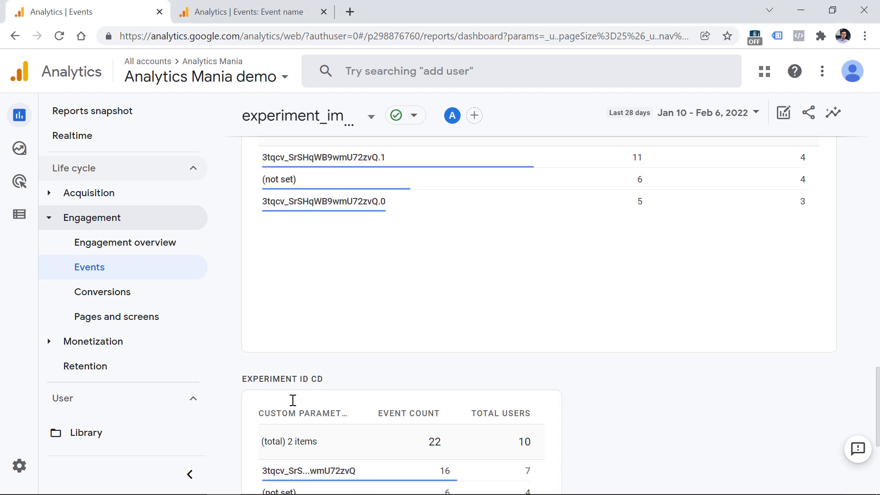
left_click_drag(244, 375, 308, 377)
left_click(355, 370)
scroll(360, 311, "up", 5)
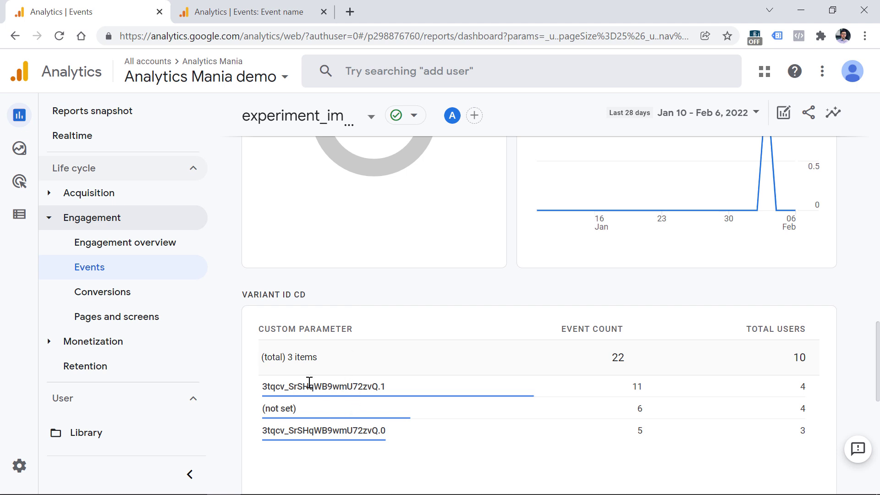
left_click_drag(264, 386, 387, 387)
left_click(377, 402)
left_click_drag(265, 430, 390, 439)
Create a new Free form exploration and import the Variant ID CD and Experiment ID CD dimensions into it.
left_click(34, 154)
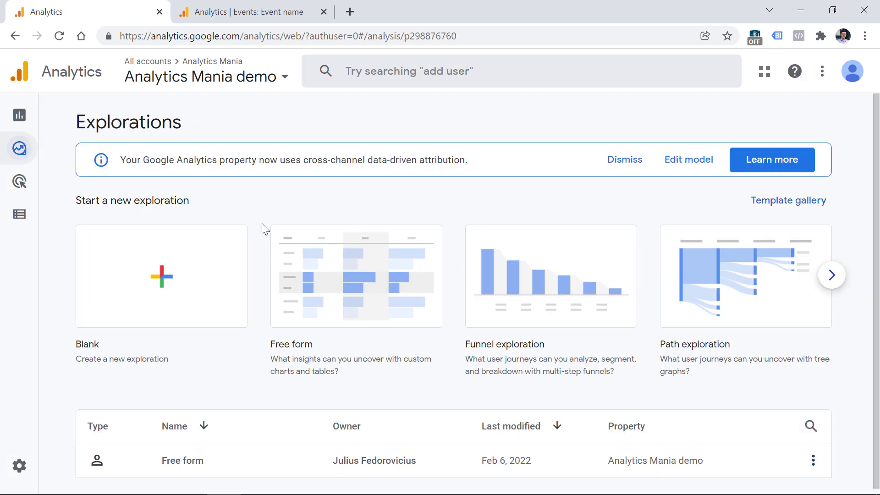
left_click(353, 286)
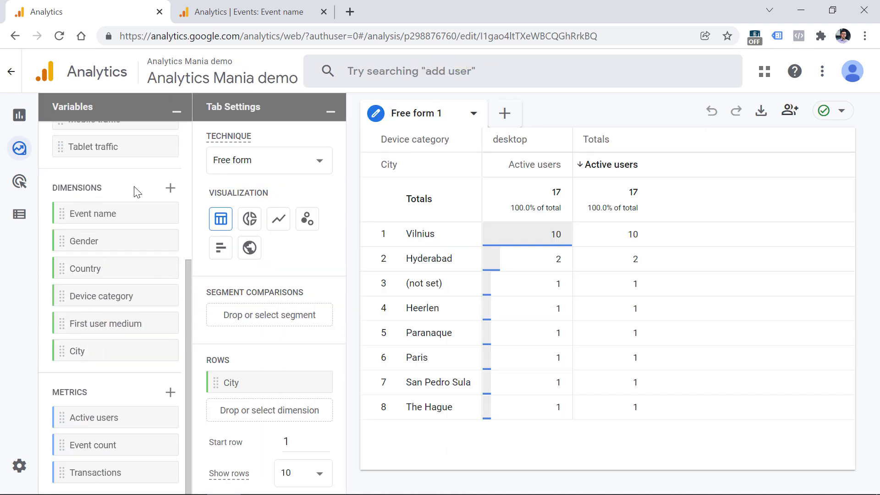
left_click(170, 191)
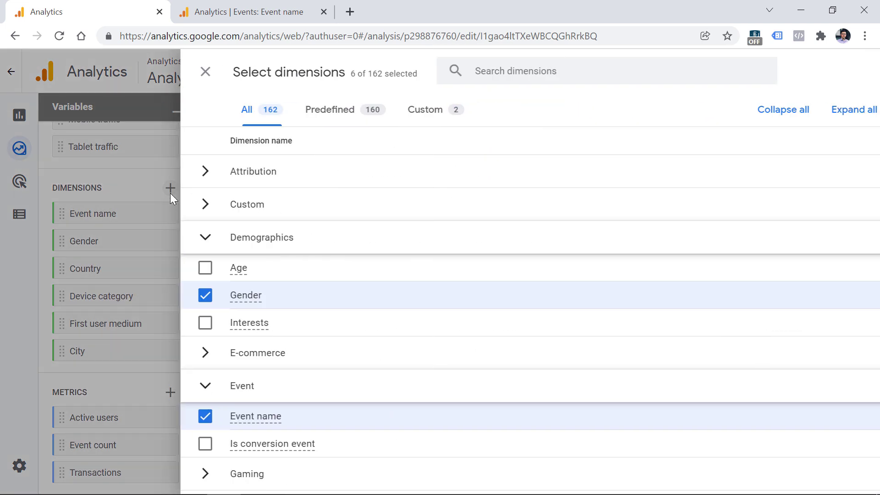
left_click(491, 78)
type("variant")
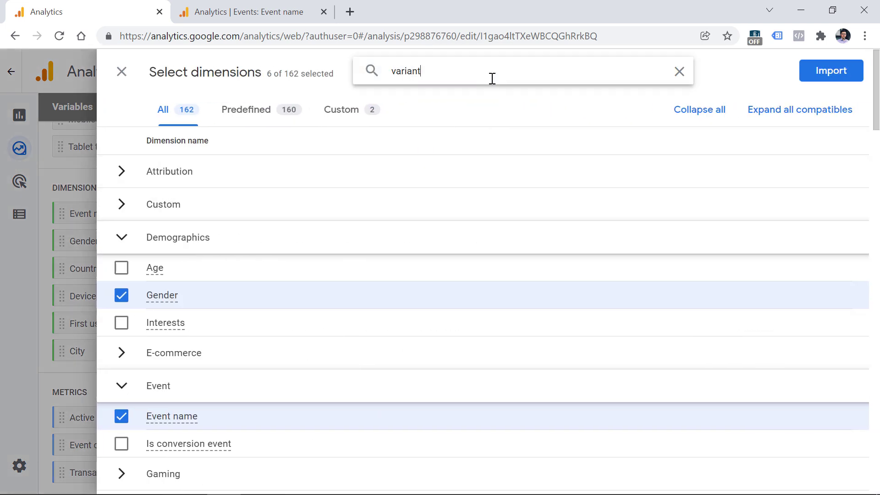
left_click(122, 201)
double_click(441, 64)
type("experimen")
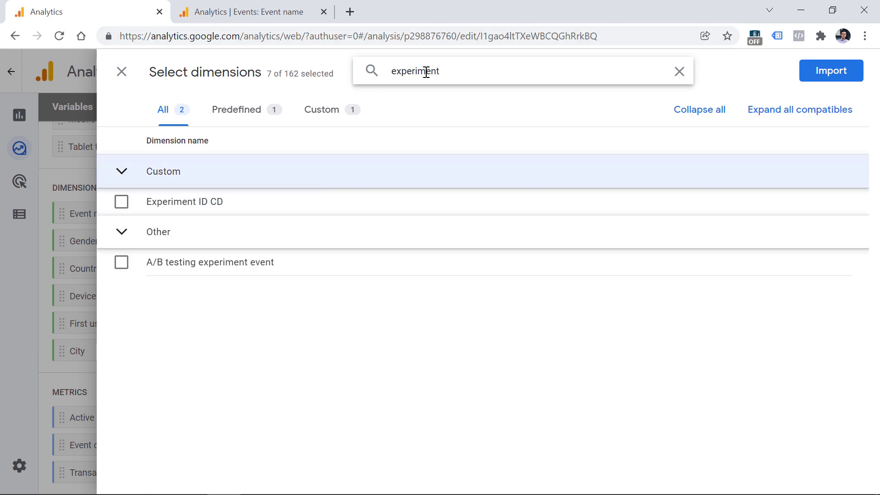
left_click(122, 201)
left_click(831, 71)
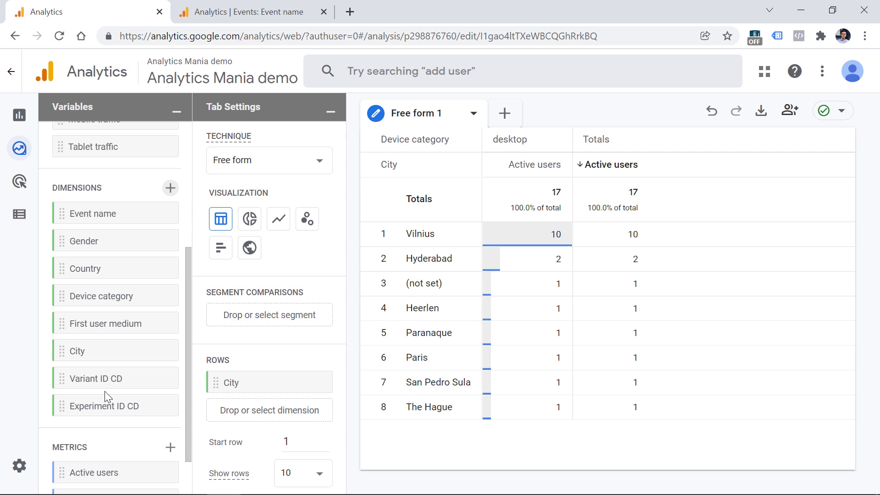
Replace City in the rows with Variant ID CD and Experiment ID CD, and remove Device category from the columns.
scroll(172, 212, "up", 5)
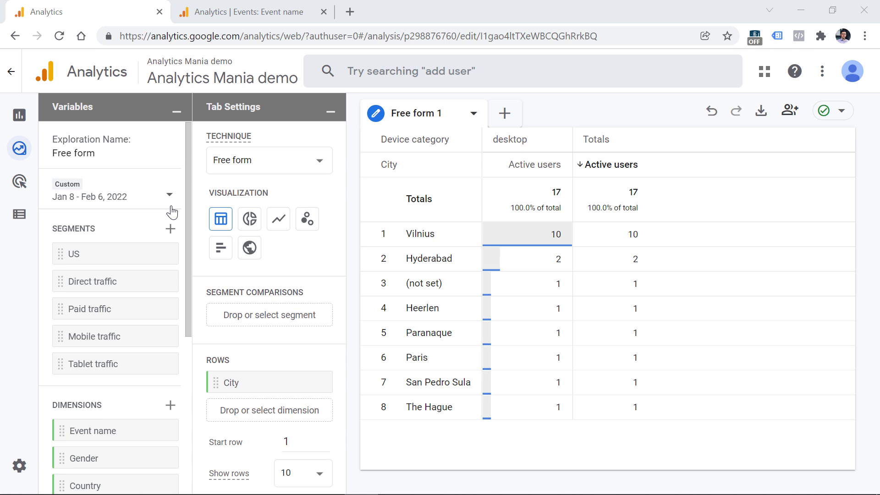
scroll(172, 212, "down", 5)
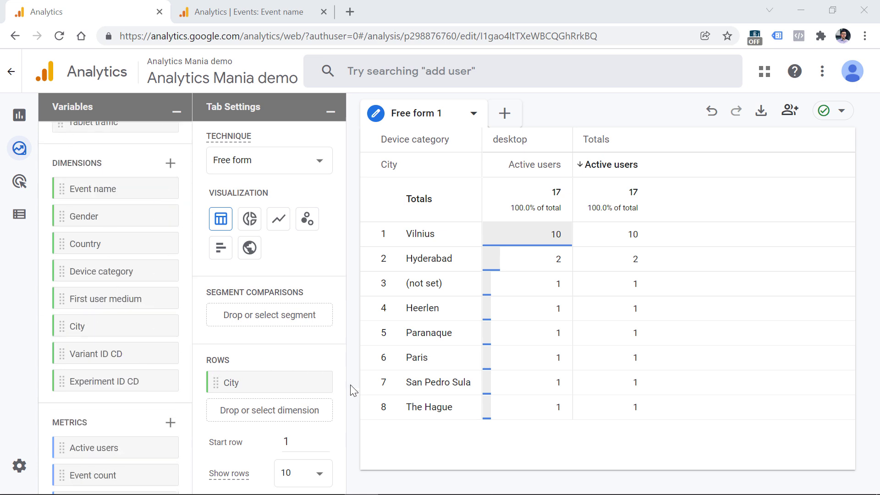
left_click(314, 383)
left_click_drag(138, 354, 257, 382)
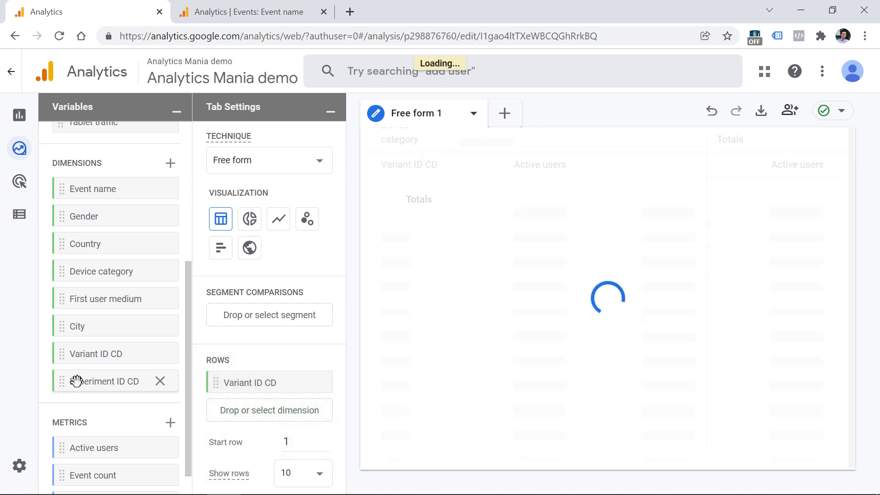
left_click_drag(73, 381, 257, 408)
scroll(294, 353, "down", 3)
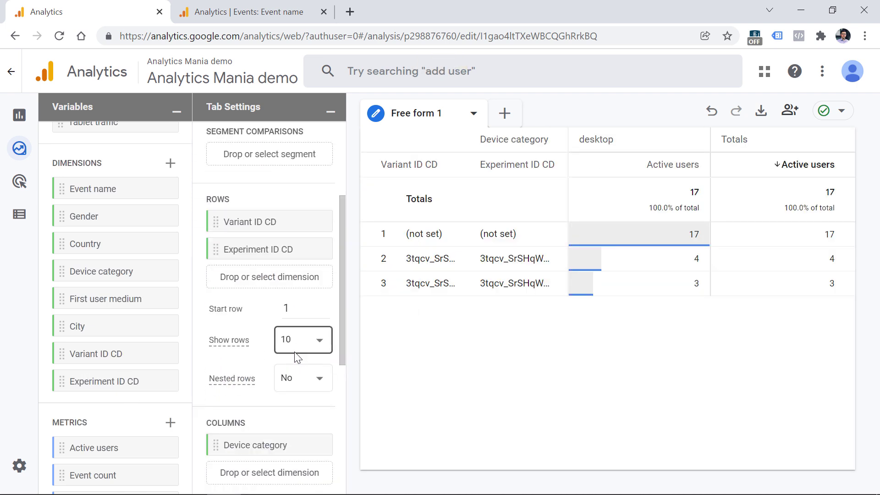
scroll(295, 355, "down", 2)
left_click(315, 397)
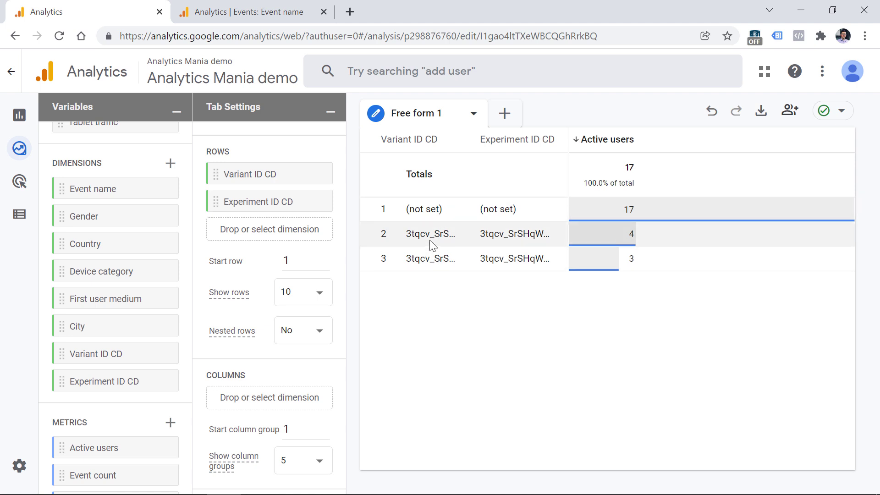
key("ctrl+minus")
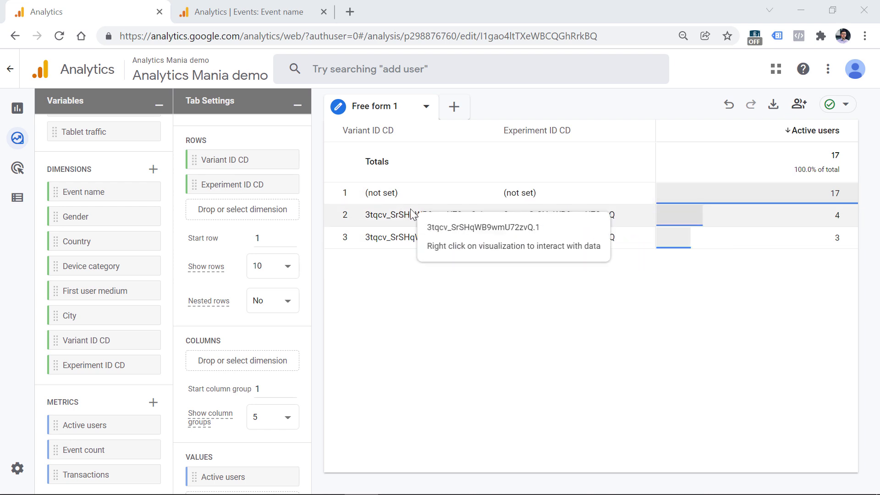
Remove both row dimensions and start a custom user segment that uses a sequence instead of the default condition group.
left_click(282, 161)
left_click(282, 159)
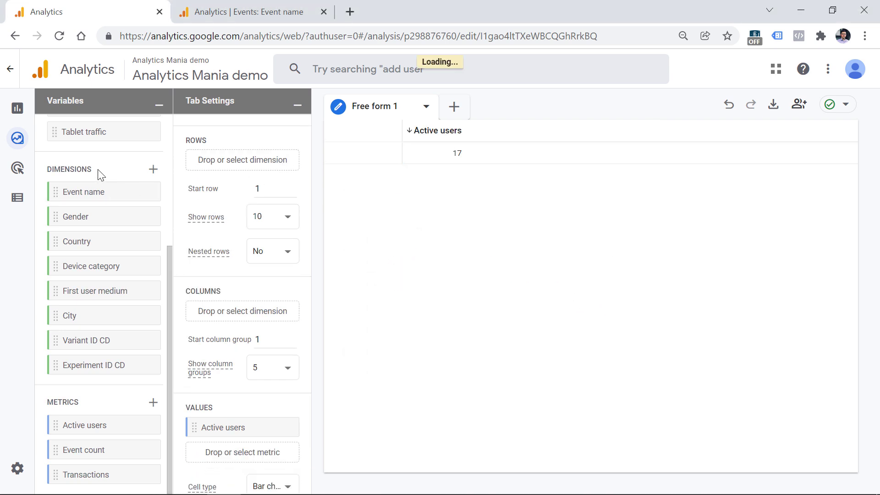
scroll(98, 176, "up", 5)
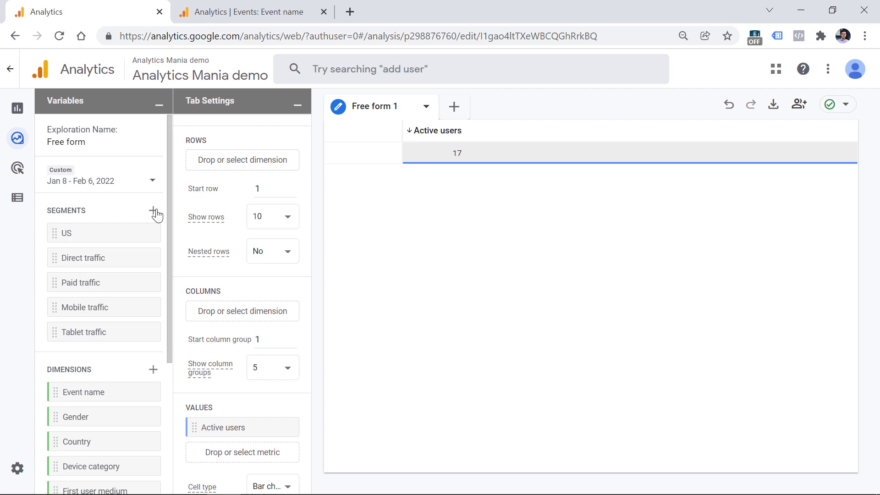
left_click(155, 212)
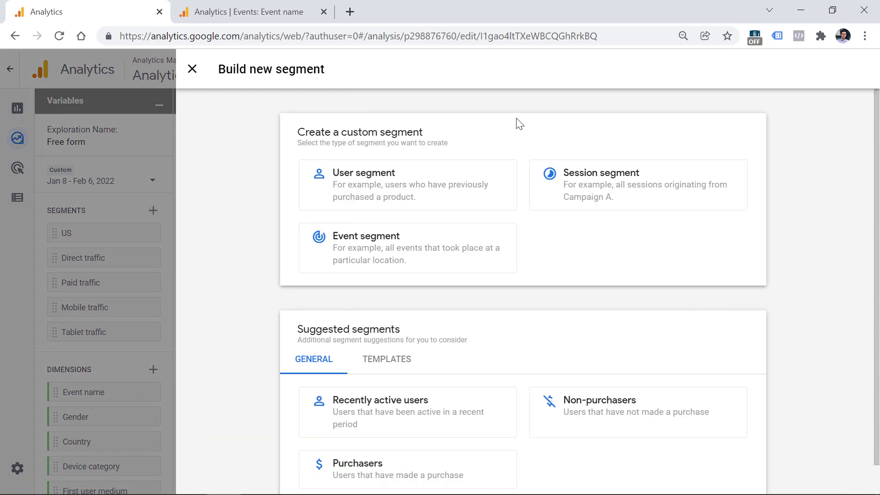
left_click(393, 195)
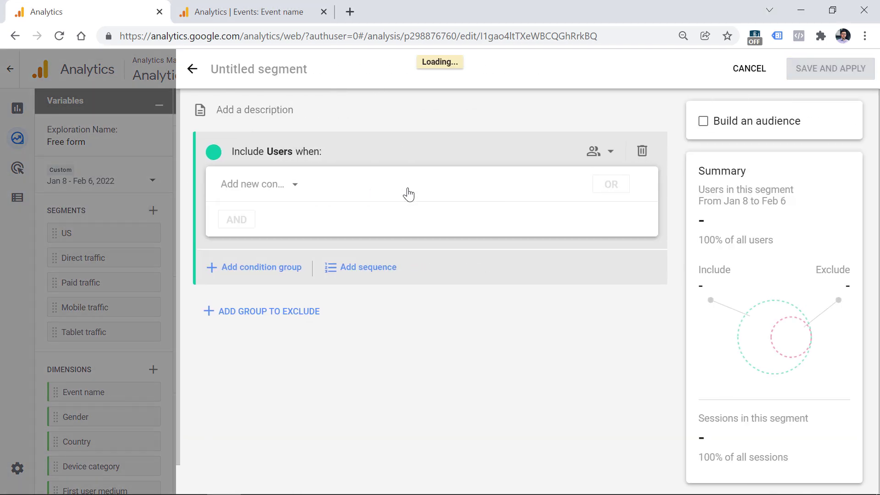
left_click(637, 152)
left_click(345, 188)
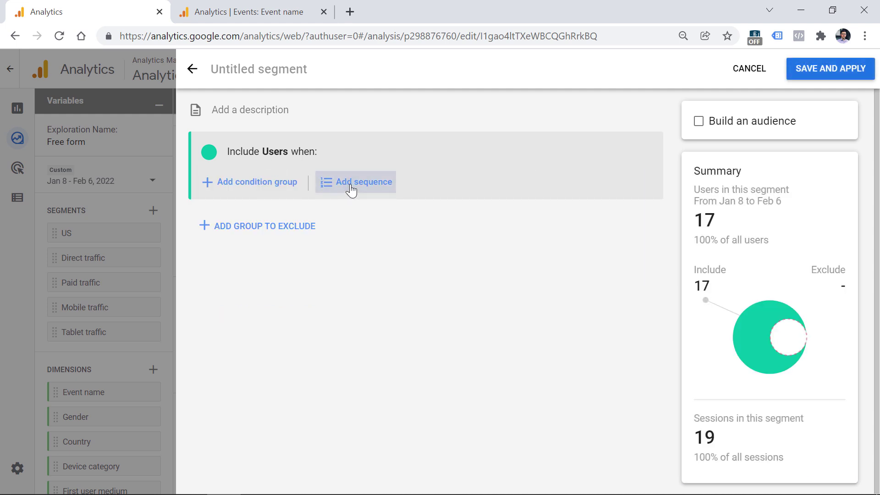
Set the sequence's first step to experiment_impression with Variant ID CD containing 3tqcv_SrSHqWB9wmU72zvQ.0.
left_click(253, 244)
type("exp")
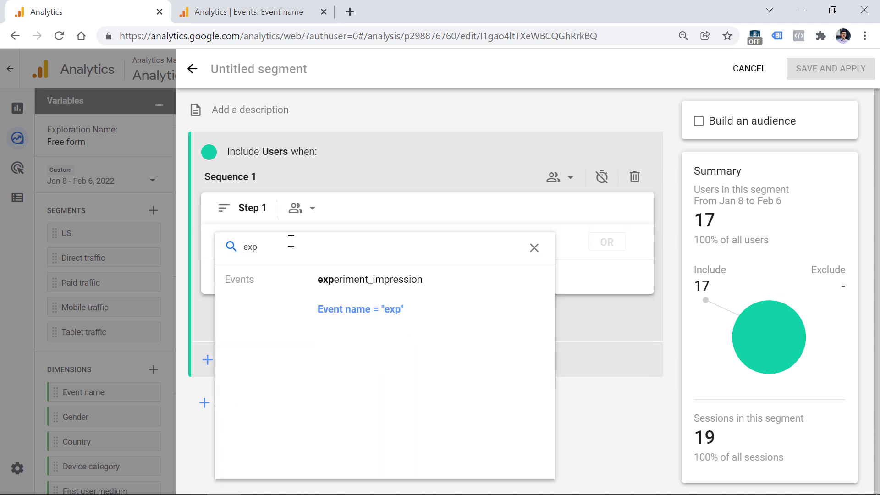
left_click(356, 282)
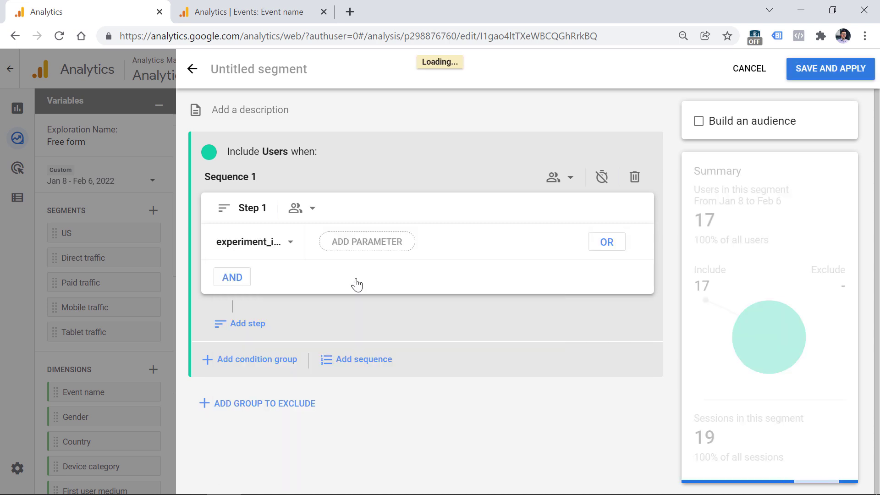
left_click(366, 251)
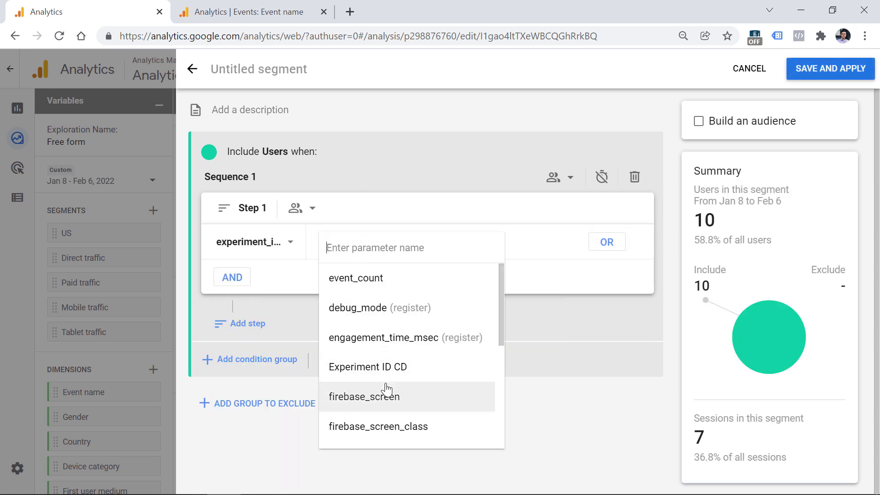
scroll(386, 392, "down", 3)
left_click(376, 435)
left_click(376, 339)
type("3tqcv_SrSHqWB9wmU72zvQ.1")
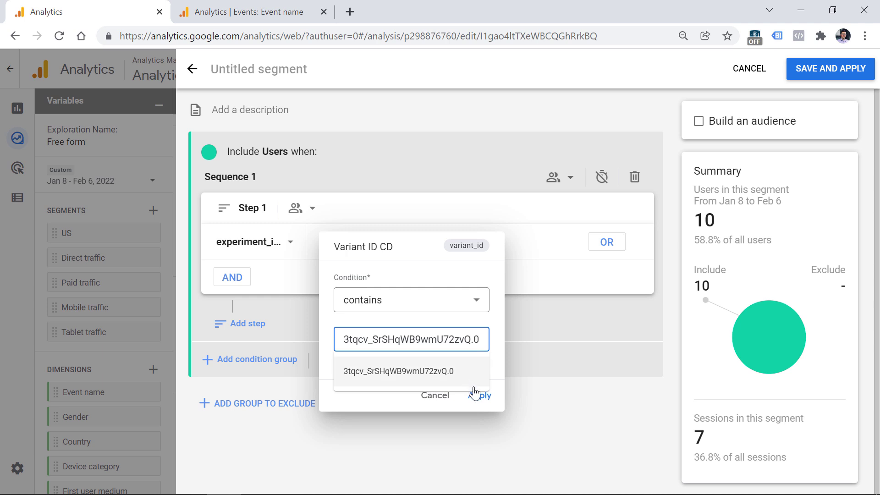
left_click(479, 395)
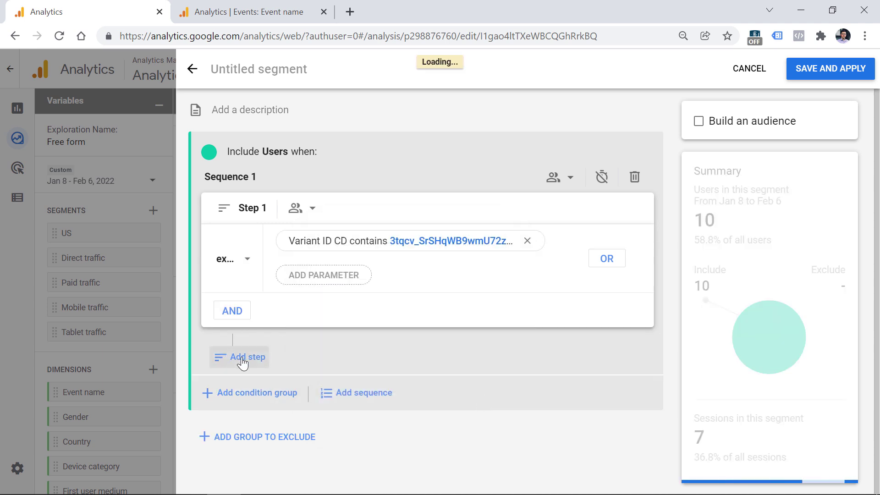
Add generate_lead as the sequence's second step and restrict the sequence to the same session.
left_click(238, 358)
scroll(243, 362, "down", 3)
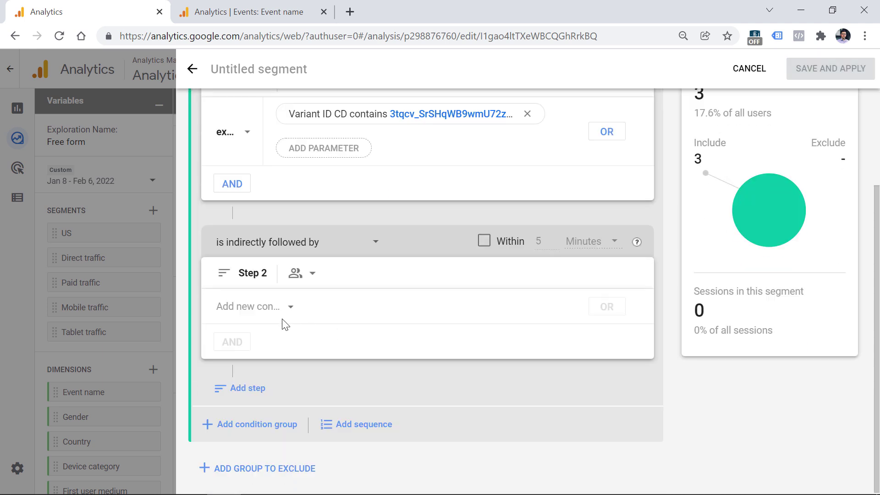
left_click(255, 307)
type("gene")
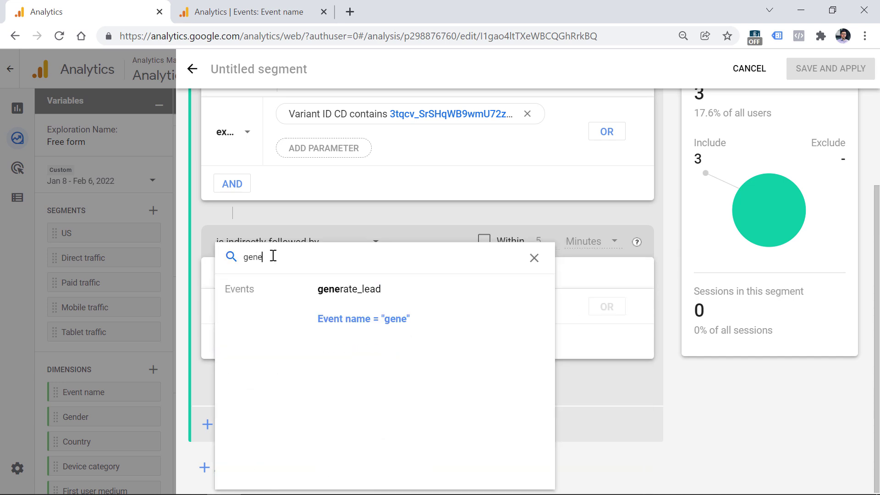
left_click(334, 298)
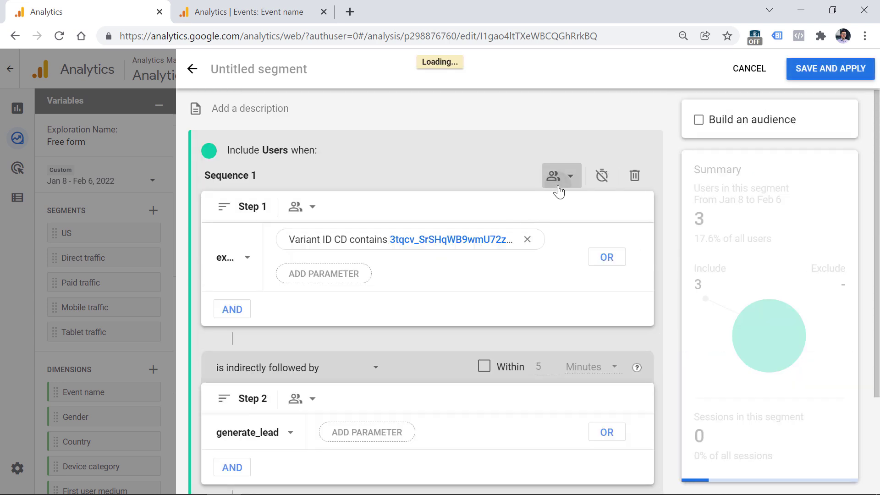
left_click(558, 186)
left_click(605, 227)
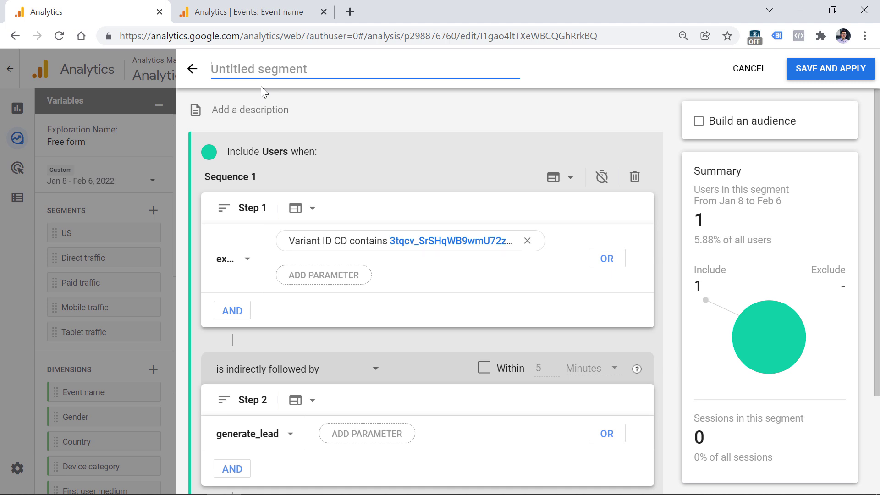
Name the segment "Saw original and converted - 3tqcv_SrSHqWB9wmU72zvQ", then save and apply it.
type("Saw original")
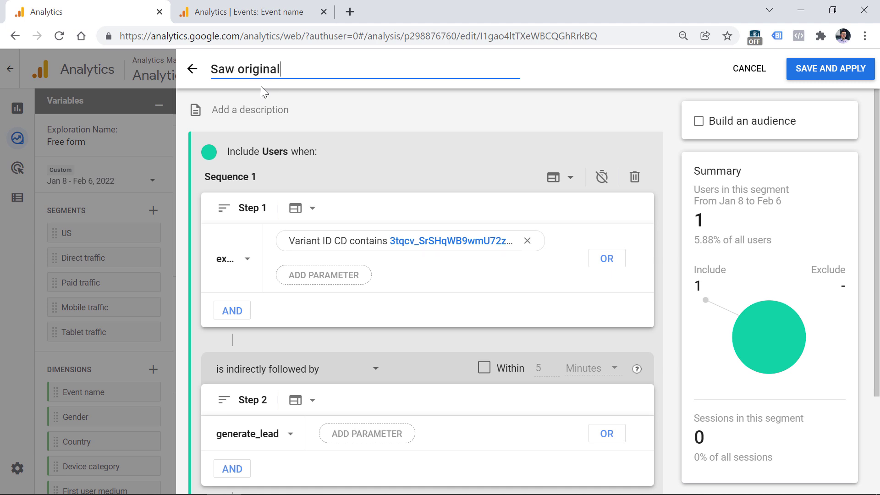
type(" and converted -")
type("3tqcv_SrSHqWB9wmU72zvQ")
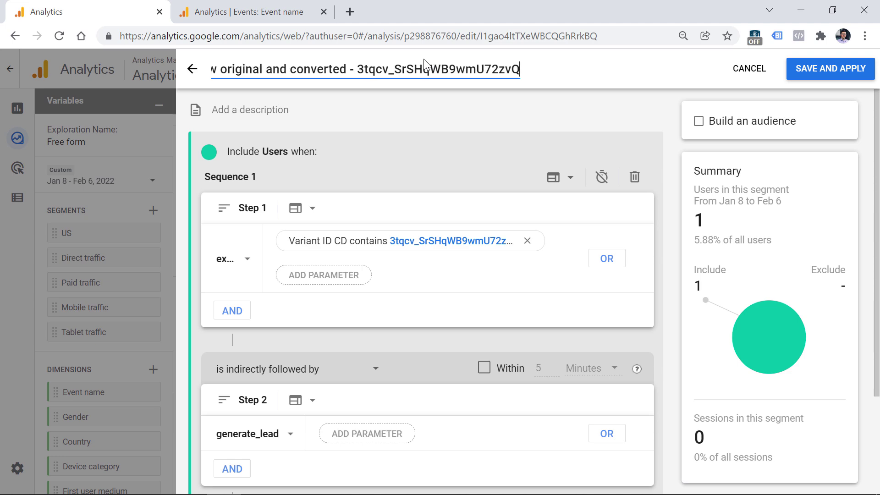
left_click(847, 74)
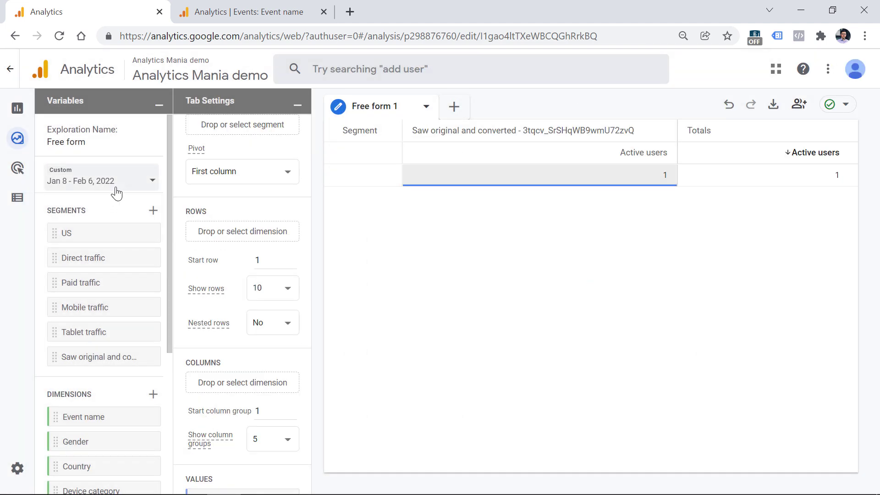
Start another custom user segment, replacing its default condition group with a sequence.
left_click(153, 211)
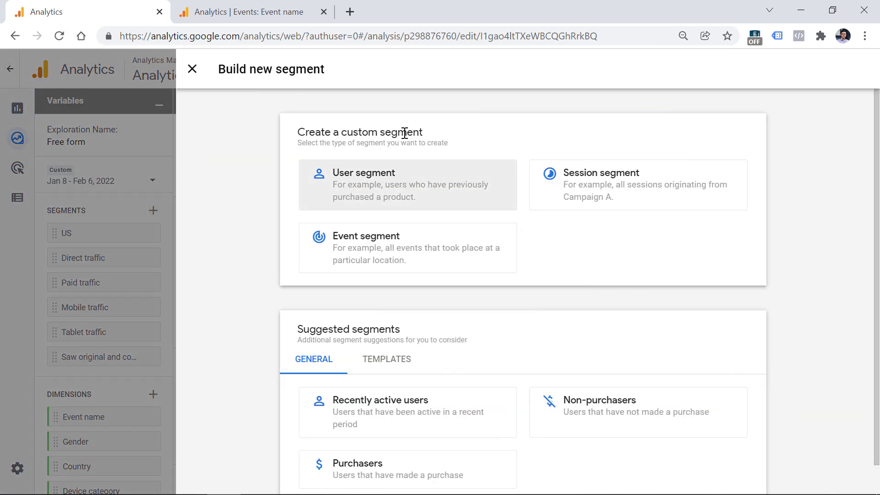
left_click(414, 183)
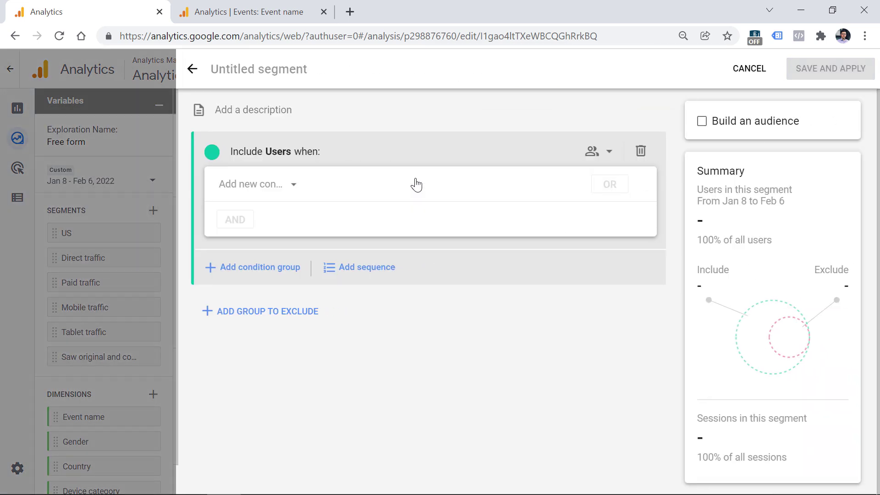
left_click(638, 151)
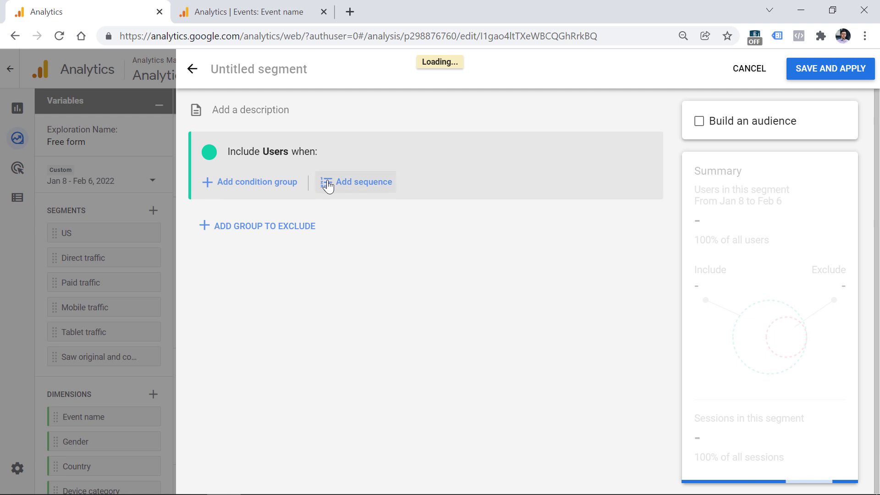
left_click(342, 186)
Set the sequence's first step to experiment_impression with Variant ID CD containing 3tqcv_SrSHqWB9wmU72zvQ.1.
left_click(265, 256)
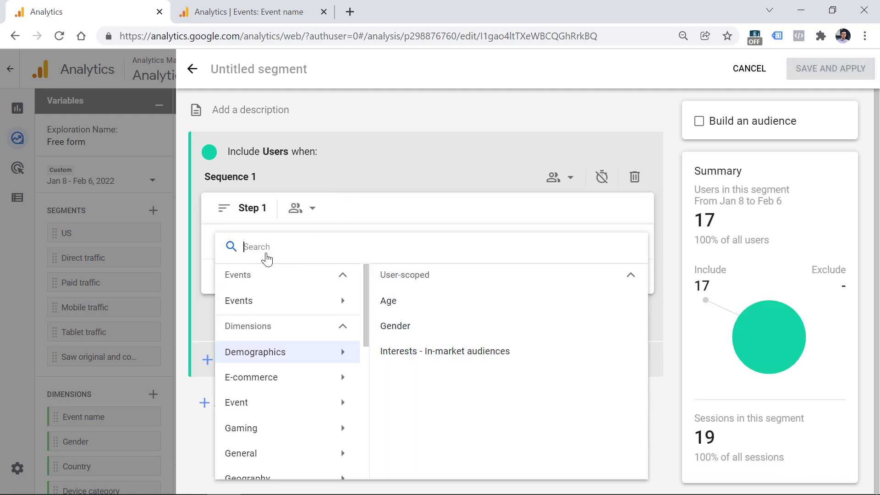
type("exp")
left_click(367, 287)
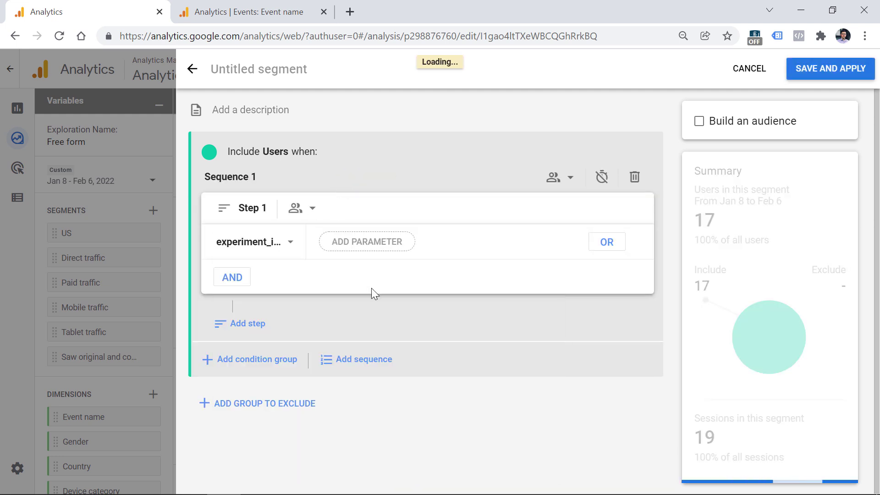
left_click(360, 243)
scroll(378, 294, "down", 3)
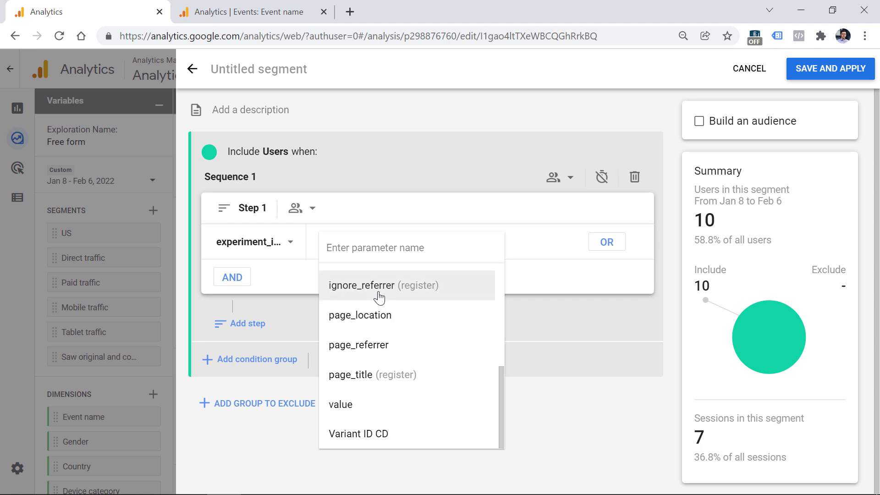
left_click(362, 433)
left_click(381, 337)
type("3tqcv_SrSHqWB9wmU72zvQ.1")
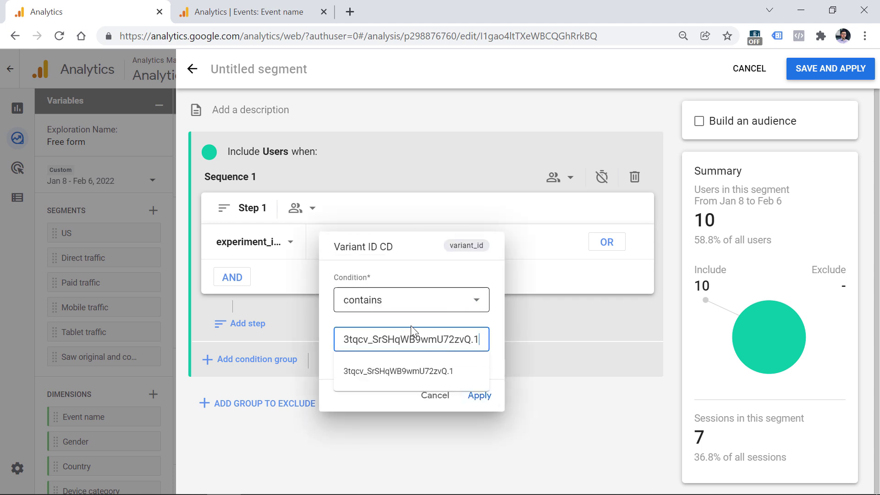
left_click(495, 362)
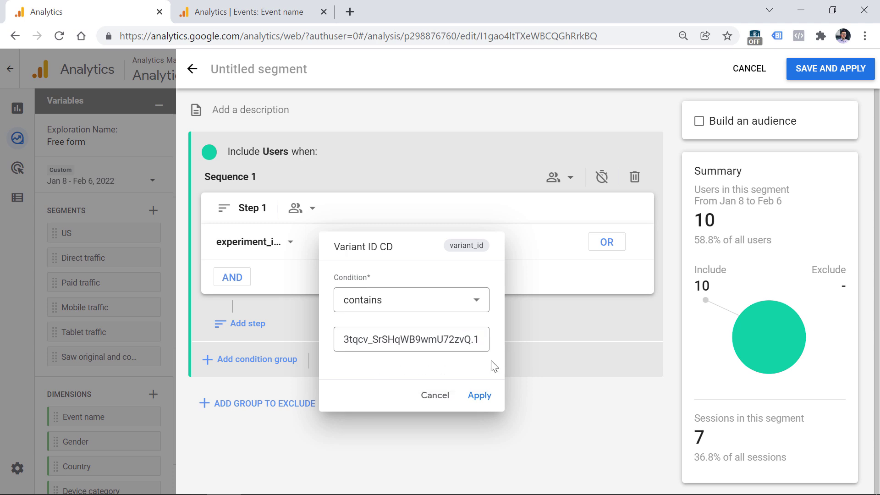
left_click(477, 397)
Restrict the sequence to the same session and add generate_lead as its second step.
left_click(568, 178)
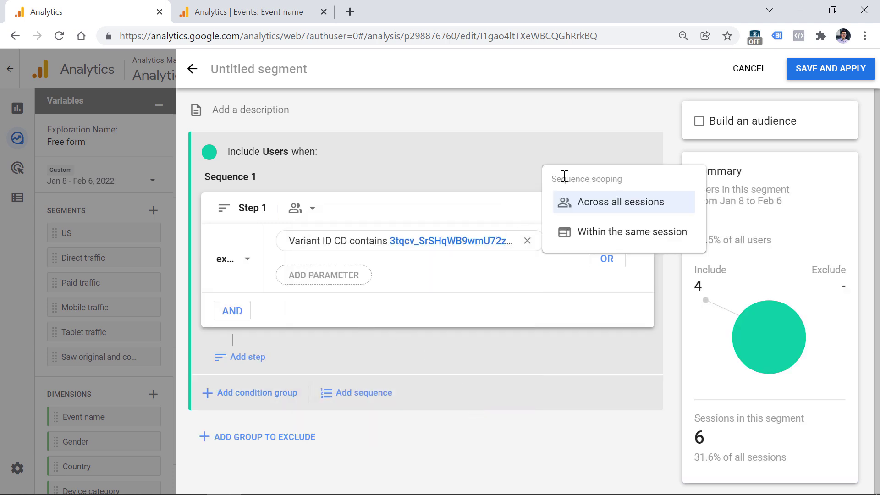
left_click(601, 234)
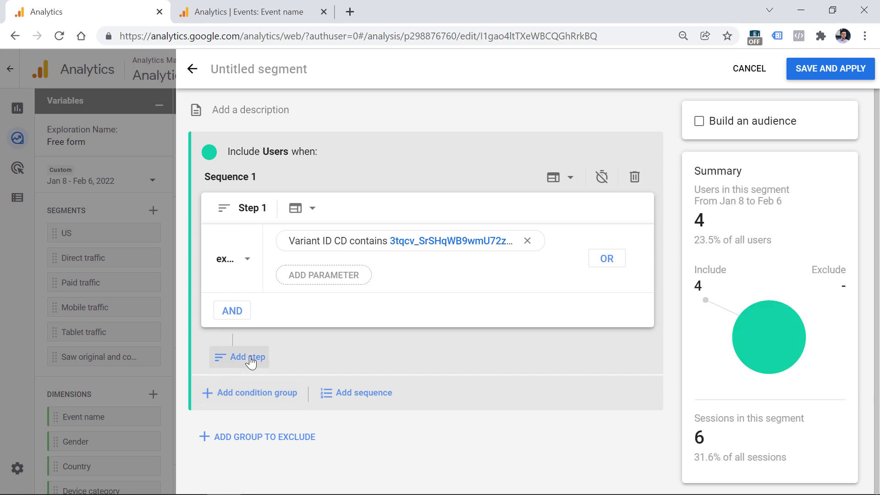
left_click(248, 357)
scroll(308, 366, "down", 2)
left_click(308, 322)
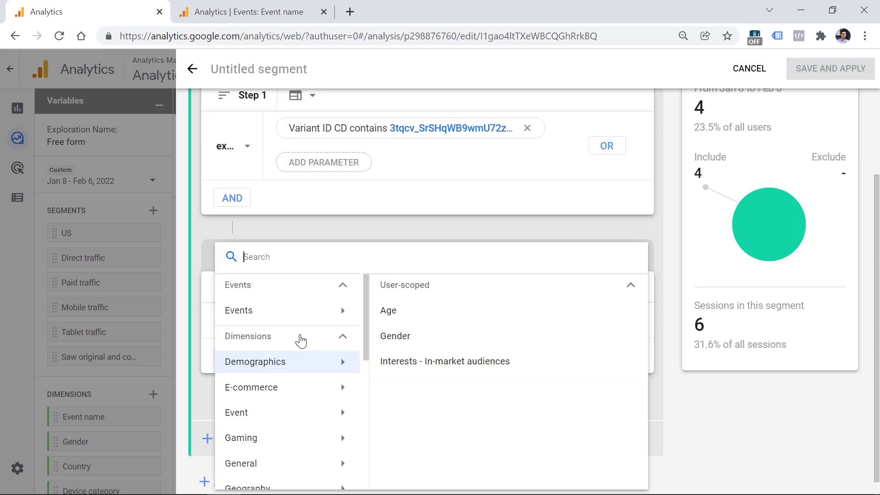
type("gener")
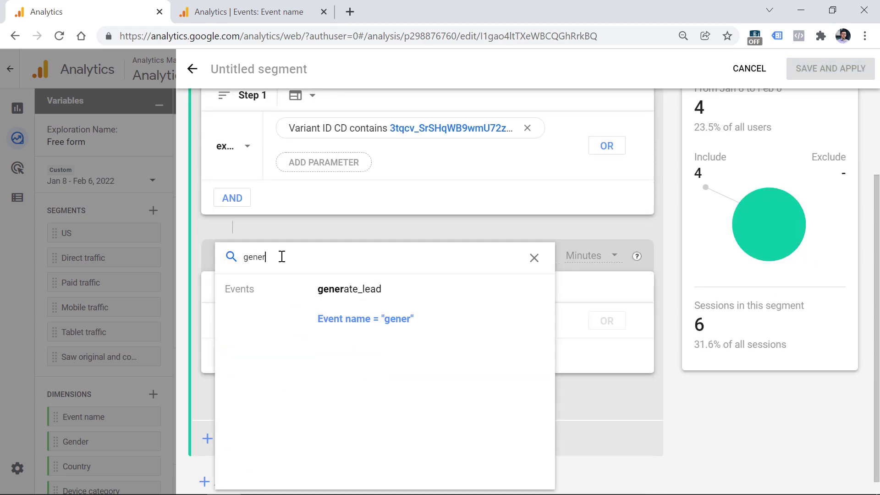
left_click(350, 291)
Name the segment "Saw variant 1 and converted", then save and apply it.
scroll(346, 291, "up", 3)
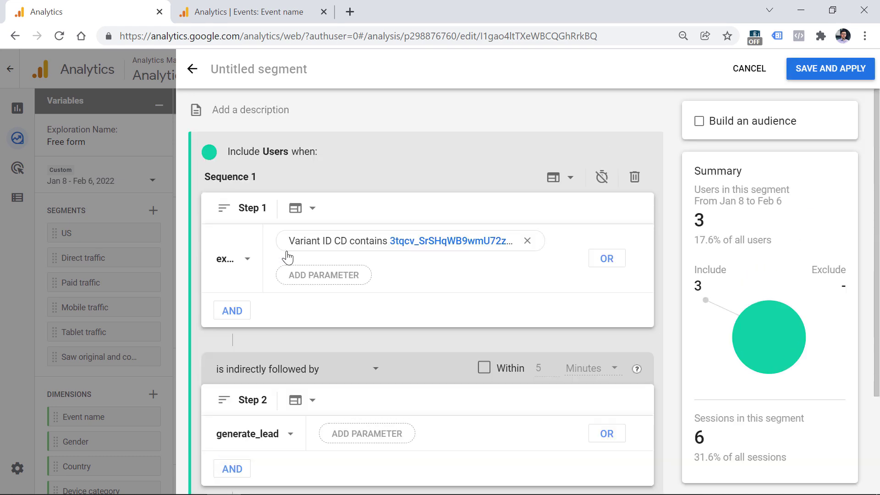
left_click(252, 70)
type("Saw var")
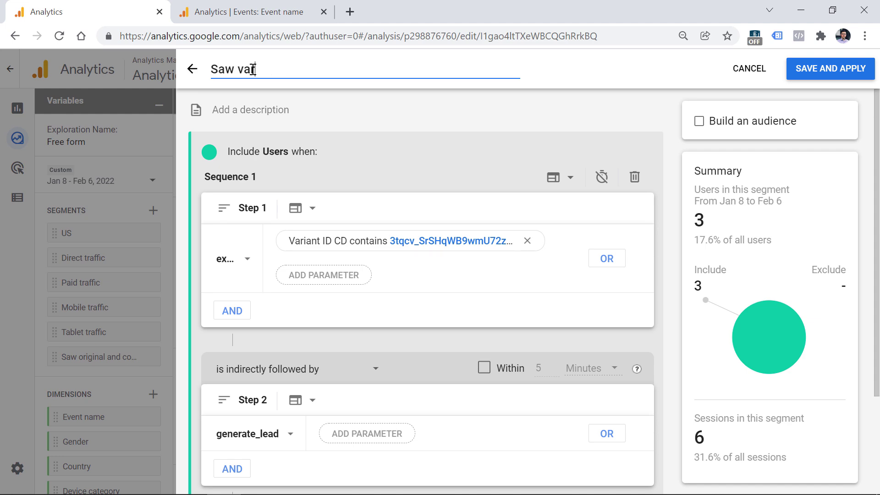
type("iant 1 and converted")
left_click(837, 75)
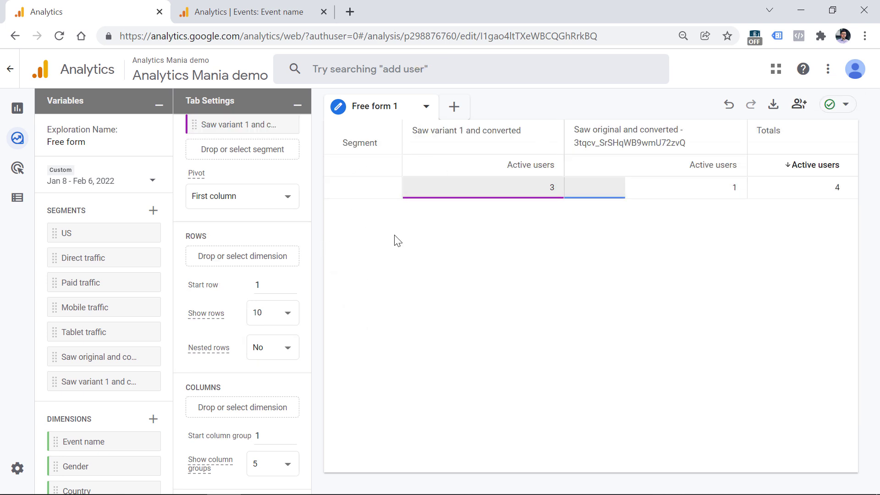
Break the segment comparison down by adding Device category as a row dimension.
scroll(233, 293, "up", 3)
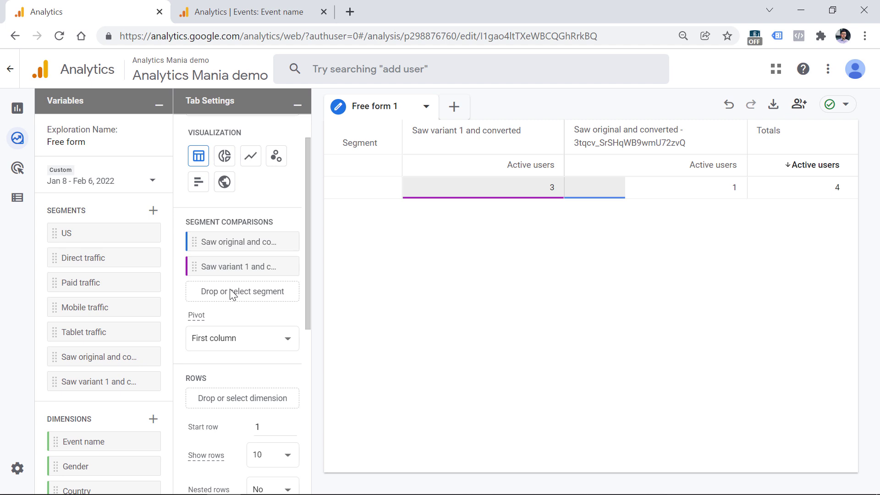
scroll(233, 293, "up", 1)
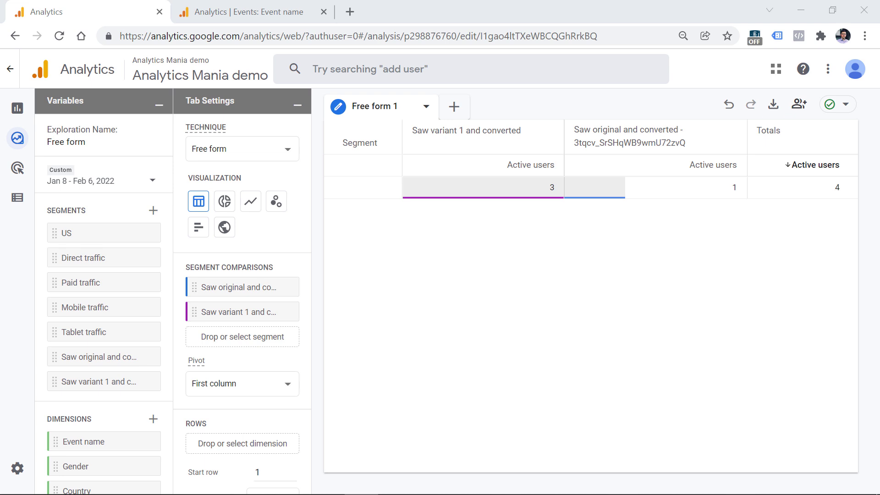
scroll(108, 290, "down", 4)
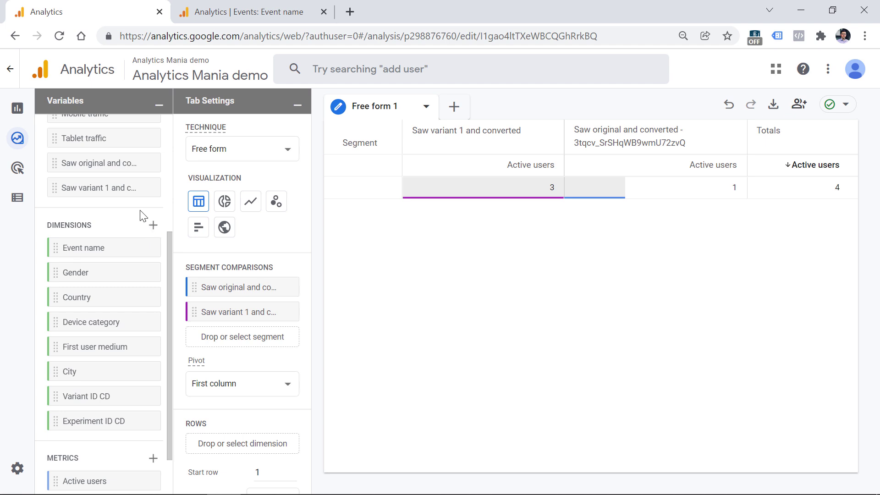
double_click(93, 317)
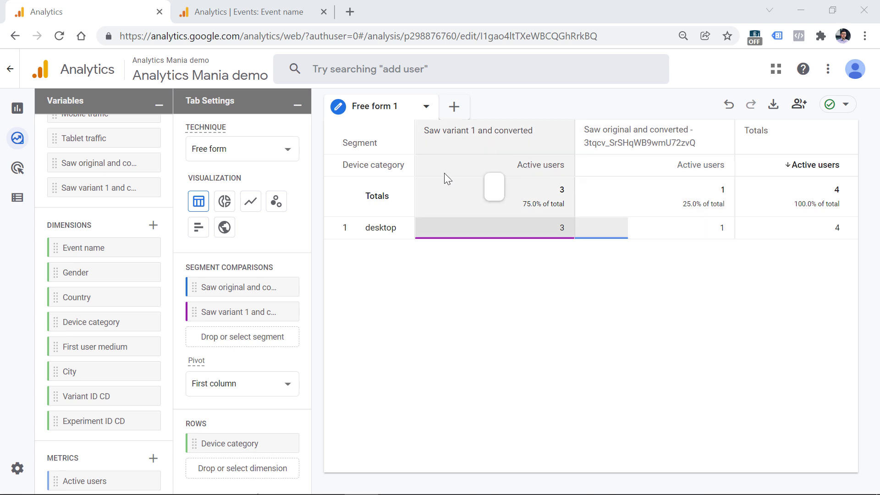
Find the "A/B testing experiment event" dimension and import it into the exploration.
left_click(153, 228)
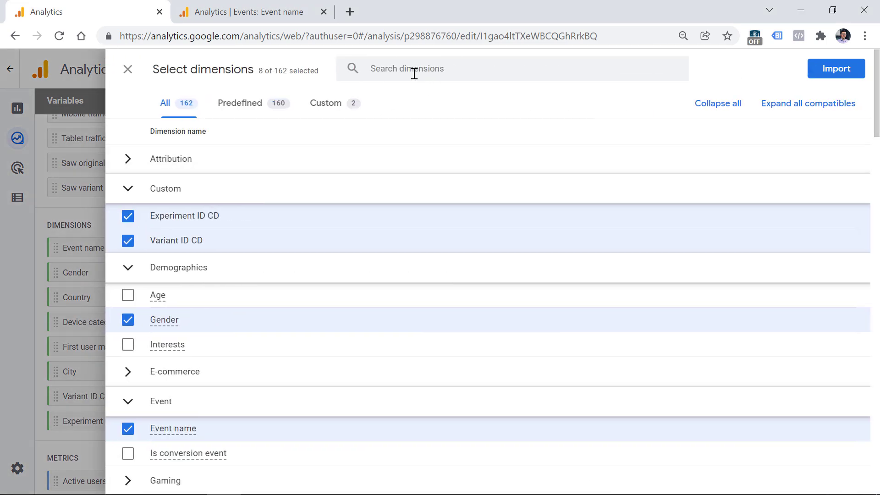
left_click(417, 70)
type("e")
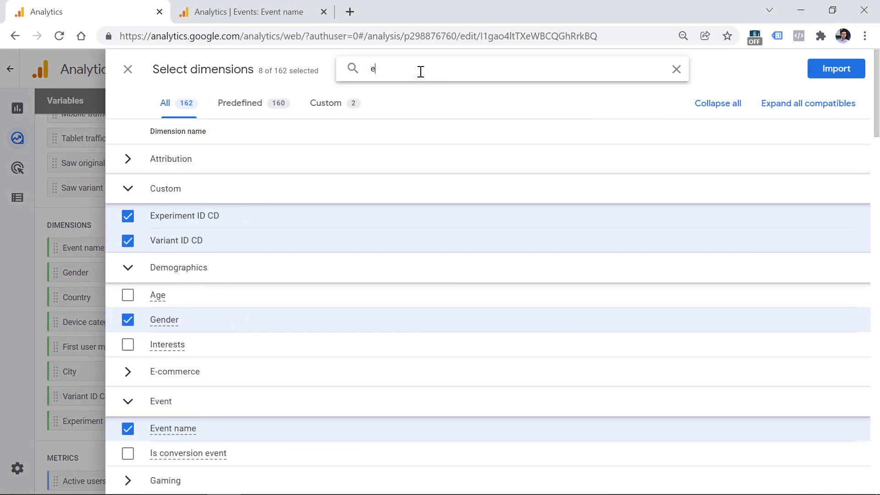
type("xpe")
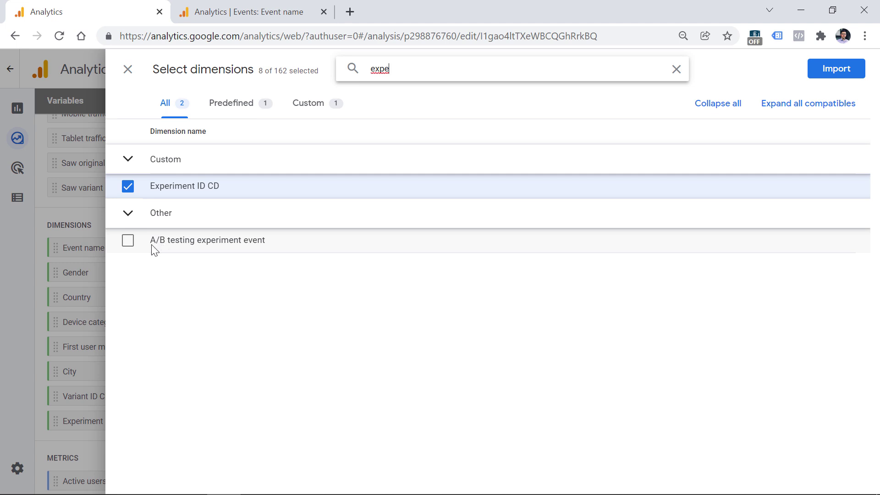
left_click(126, 242)
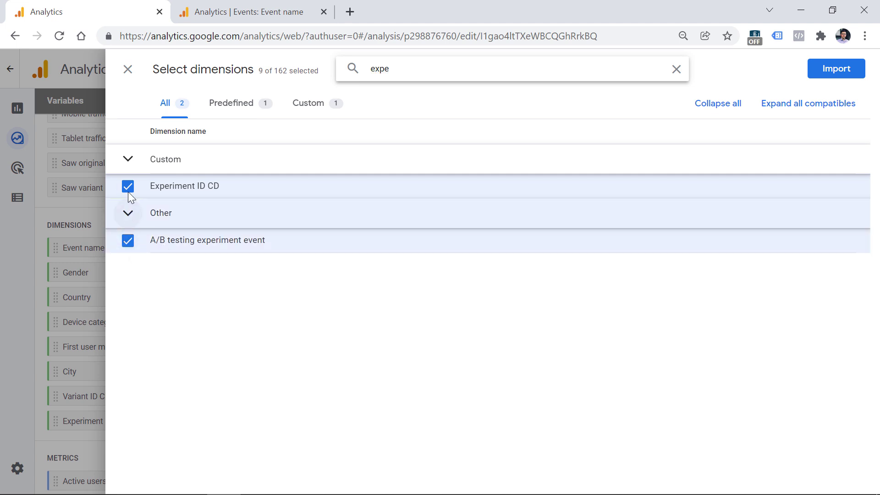
left_click(849, 73)
Remove both segment comparisons and the Device category row, then use A/B testing experiment event as the row dimension.
left_click(282, 287)
left_click(283, 287)
left_click(282, 346)
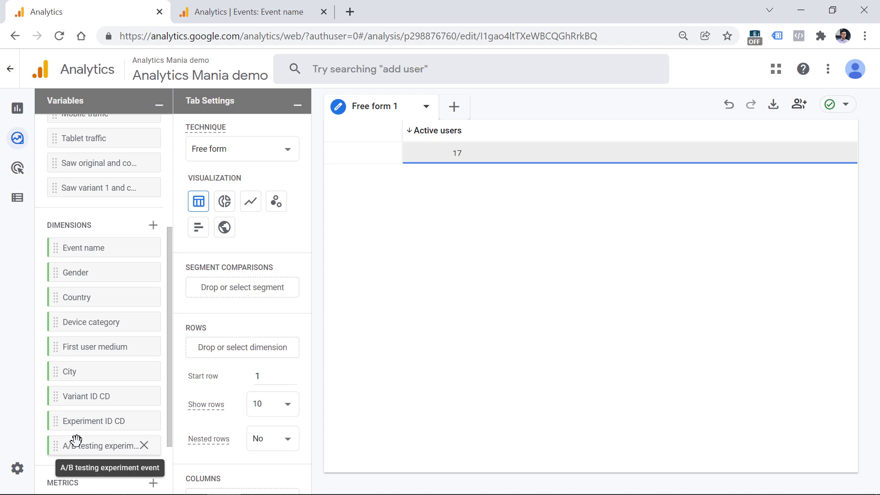
left_click_drag(75, 444, 210, 346)
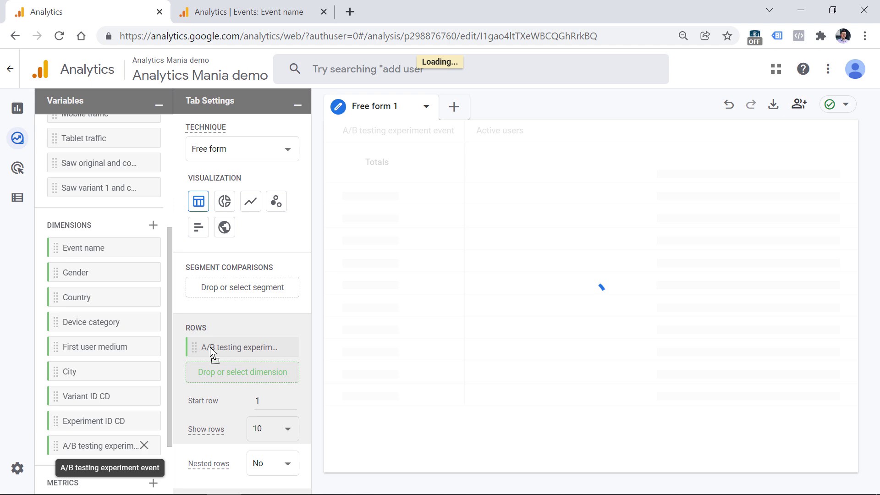
mouse_move(382, 197)
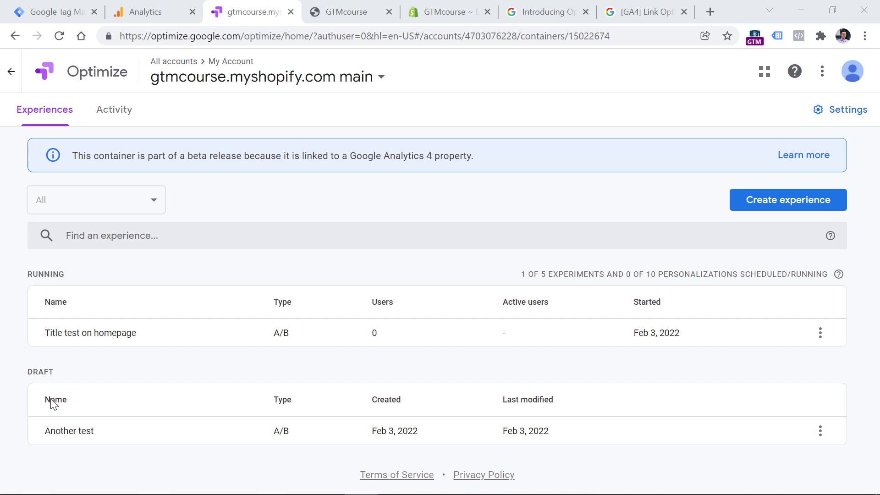
In Optimize, open the draft "Another test" and examine the values offered for a Google Analytics audiences targeting rule.
left_click(85, 436)
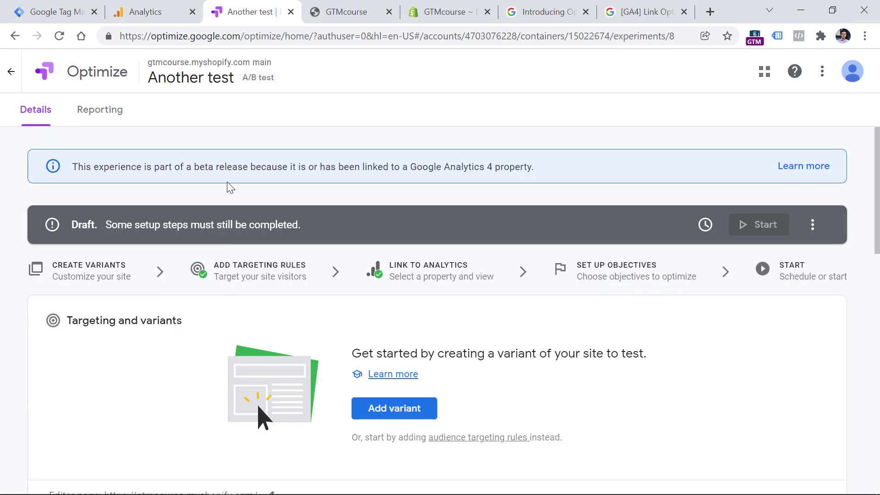
scroll(141, 171, "down", 5)
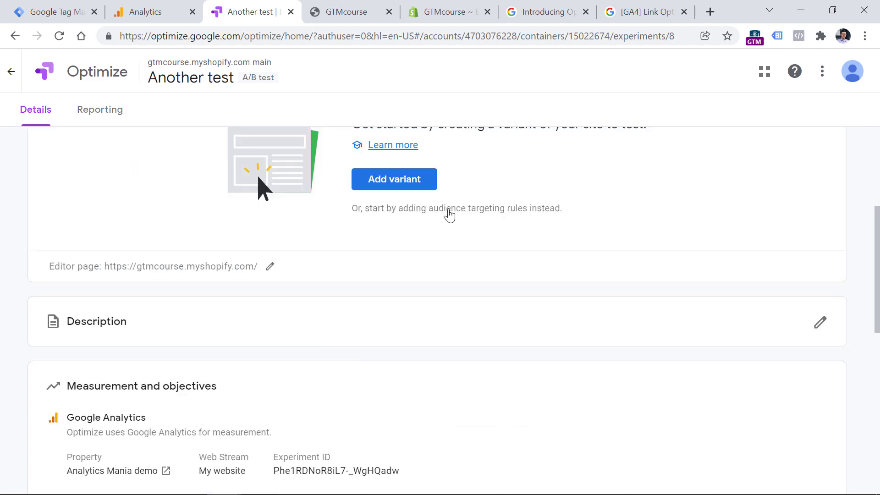
left_click(479, 211)
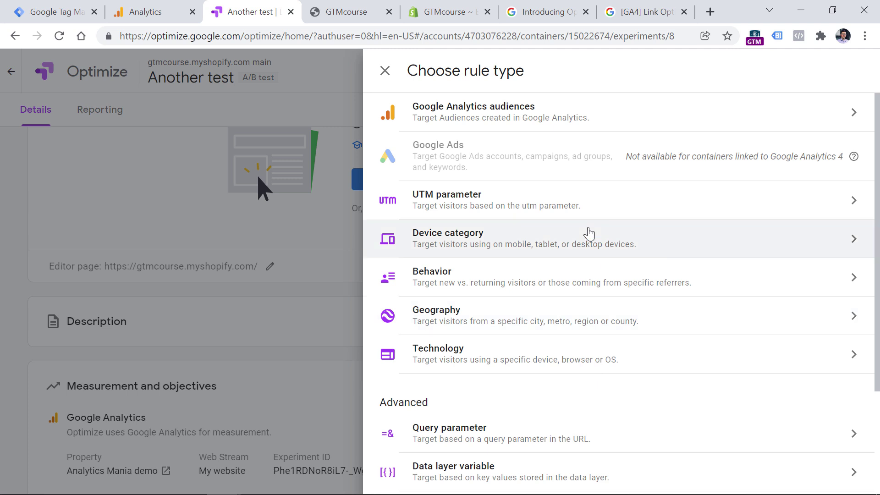
left_click(598, 115)
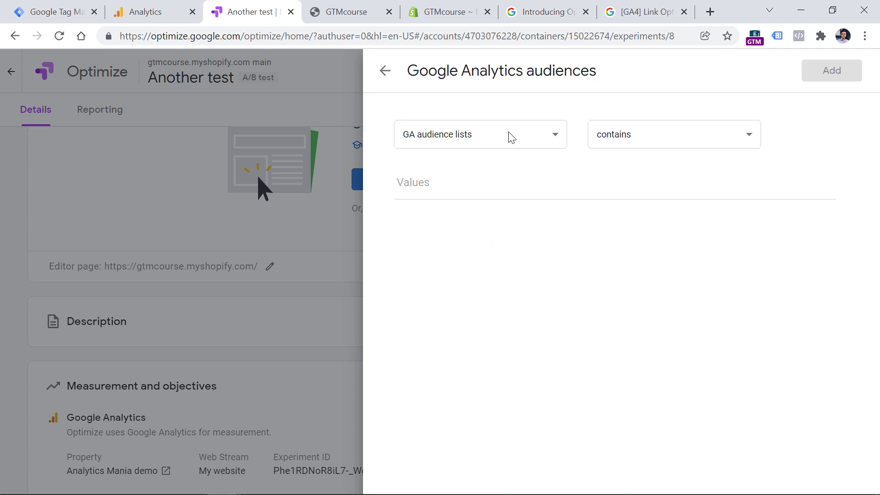
left_click(548, 181)
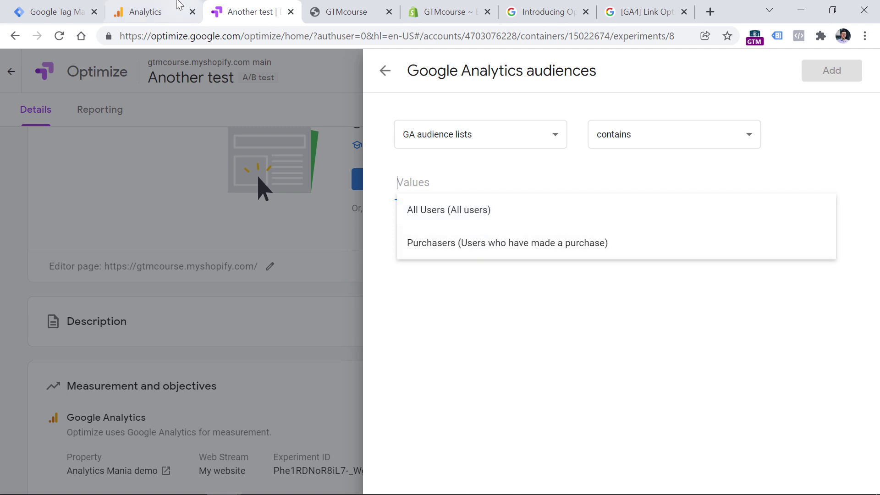
Compare the Audiences list in Google Analytics with the values offered for the Optimize targeting rule.
left_click(152, 11)
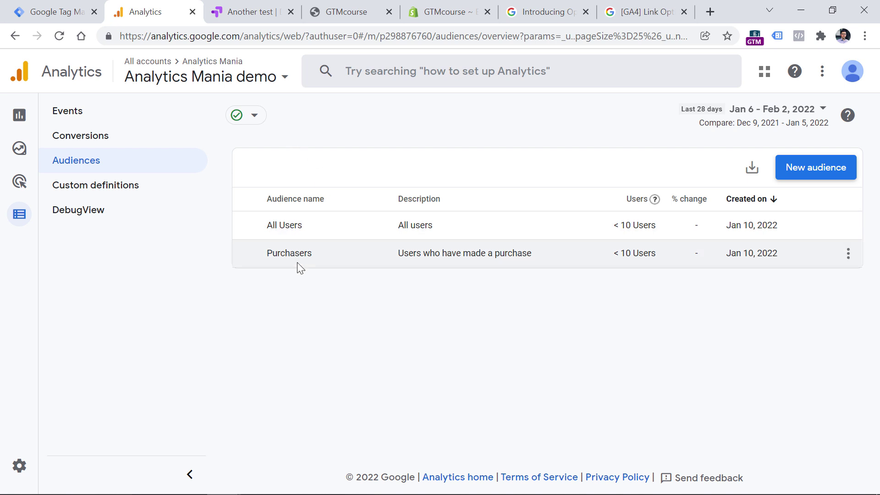
key("ctrl+Tab")
key("ctrl+shift+Tab")
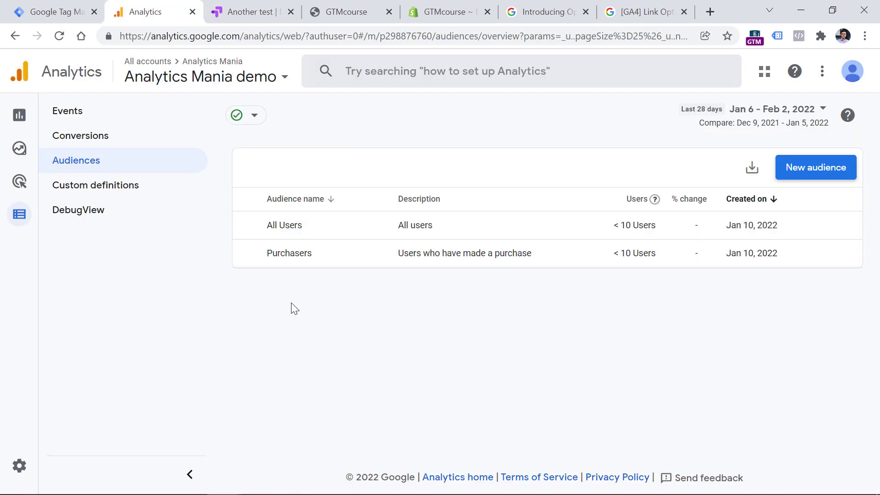
key("ctrl+Tab")
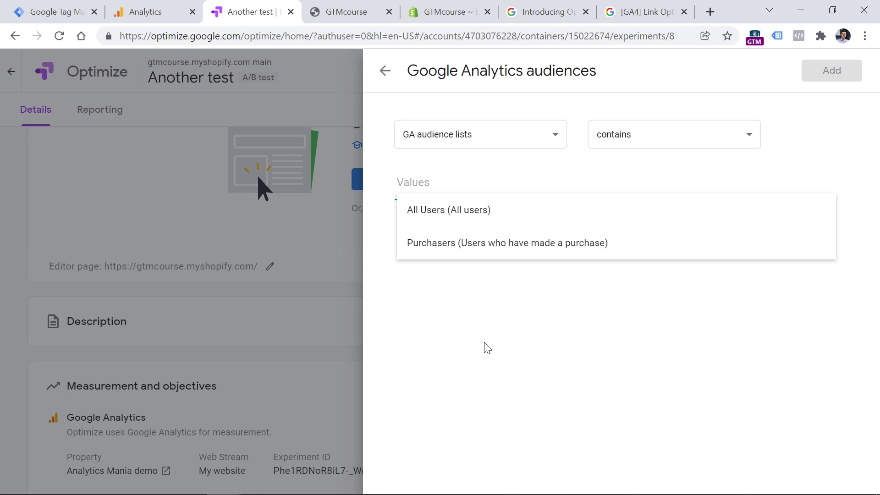
key("ctrl+shift+Tab")
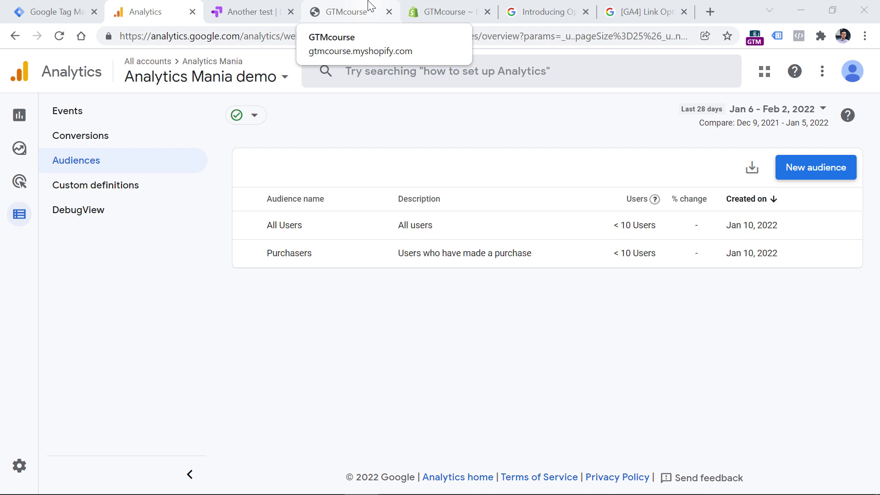
Try a sequence in place of the default condition group in a new custom audience, discard the draft, and switch back to Optimize.
left_click(804, 175)
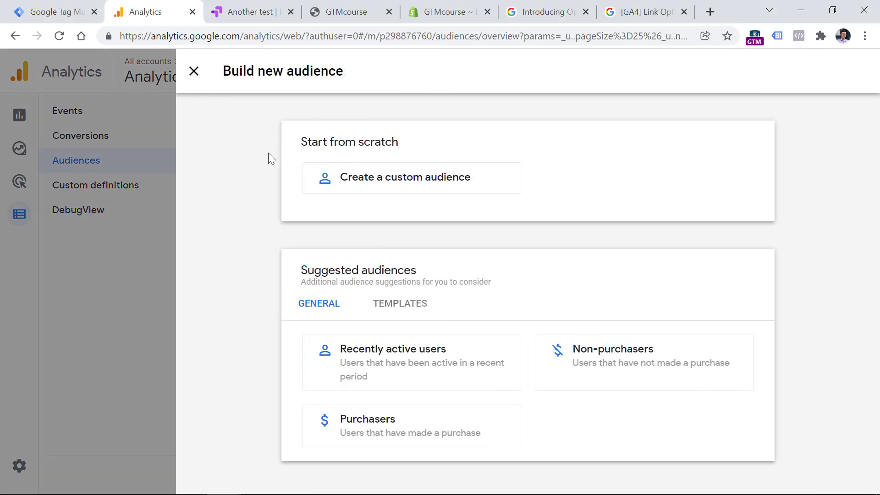
left_click(391, 181)
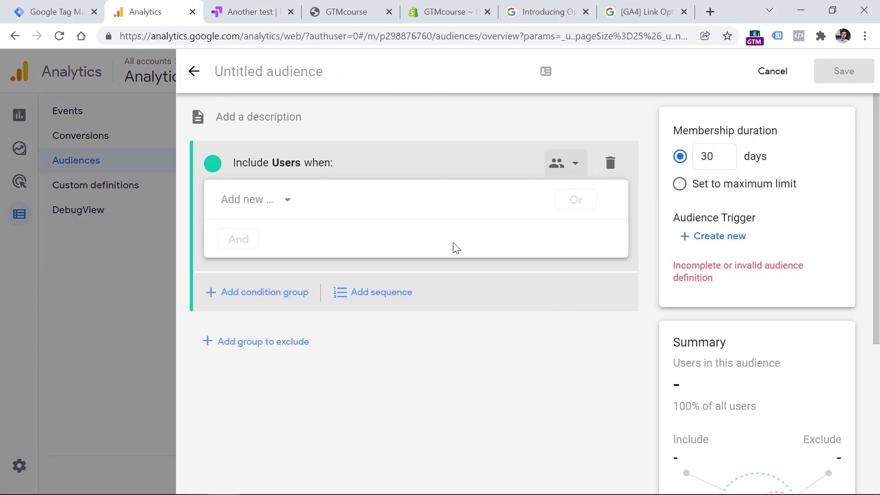
left_click(610, 162)
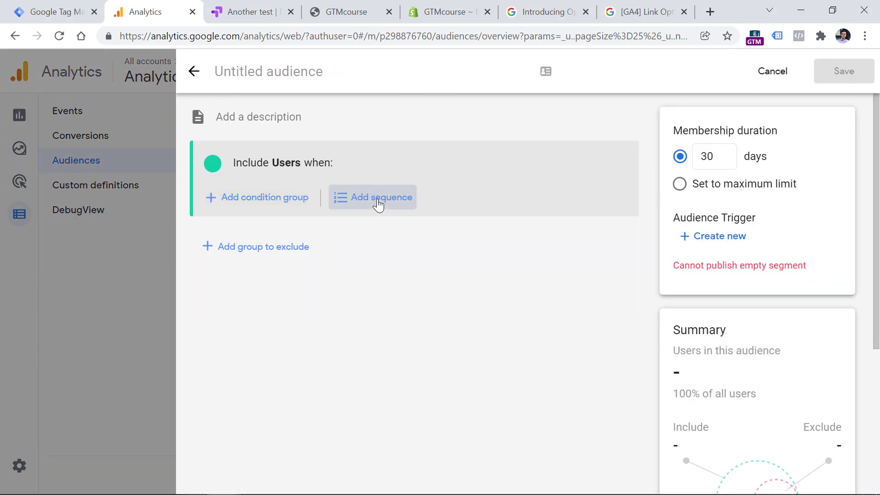
left_click(378, 205)
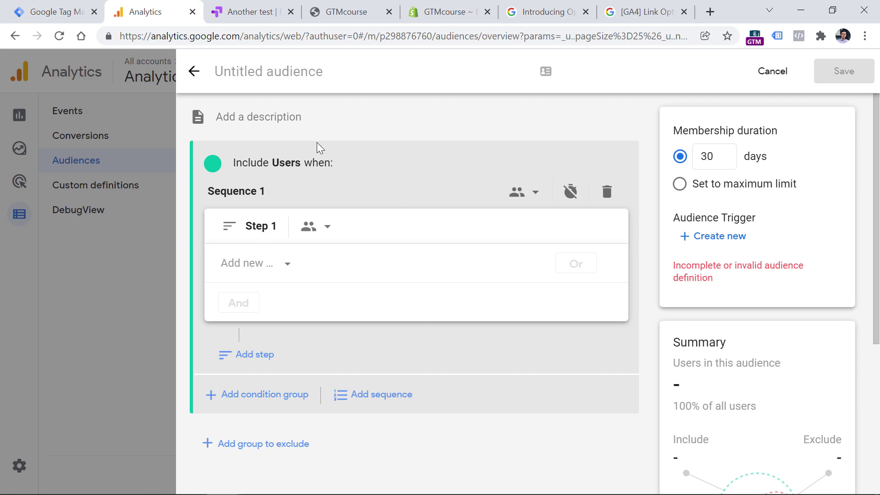
left_click(189, 72)
left_click(190, 73)
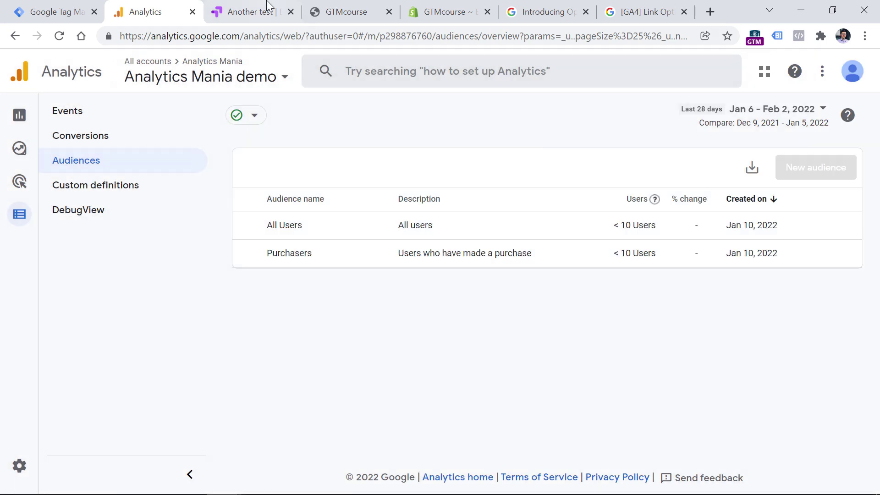
left_click(268, 7)
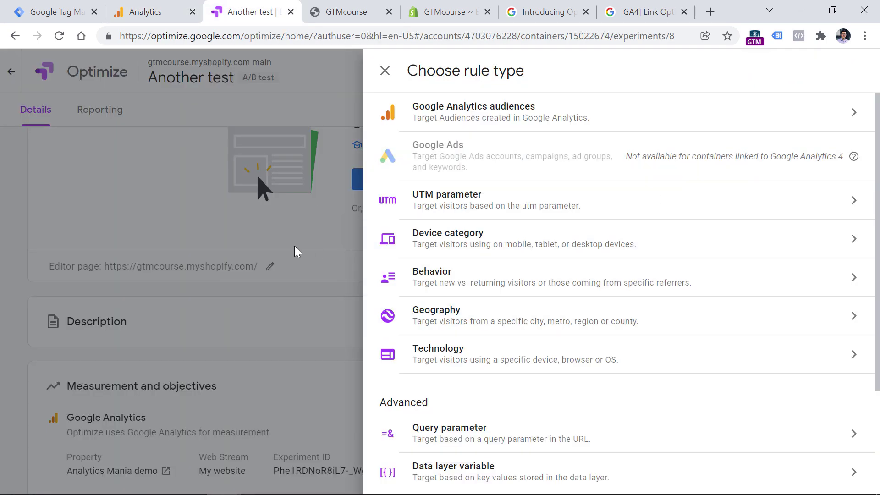